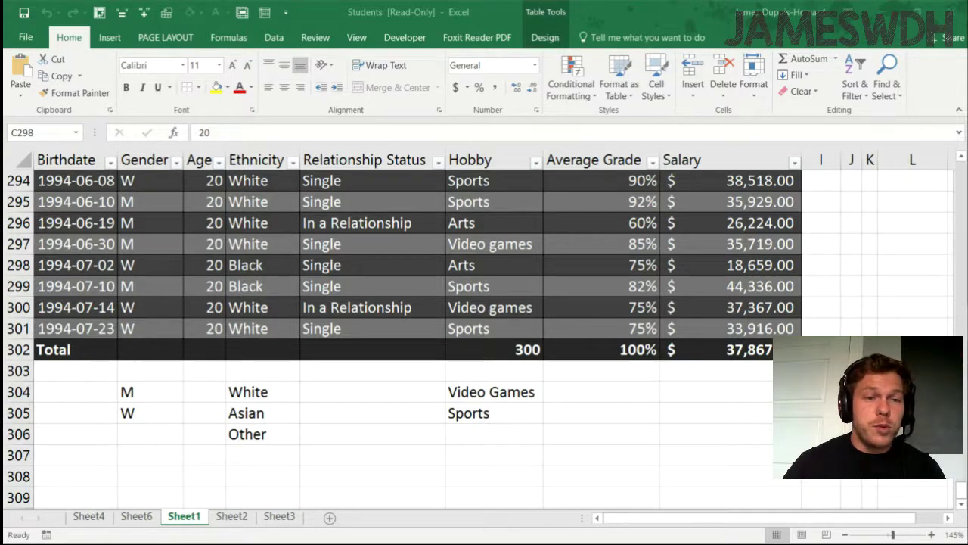
- Review the student table's gender, ethnicity and hobby entries and the summary functions available for the Average Grade total
left_click(338, 223)
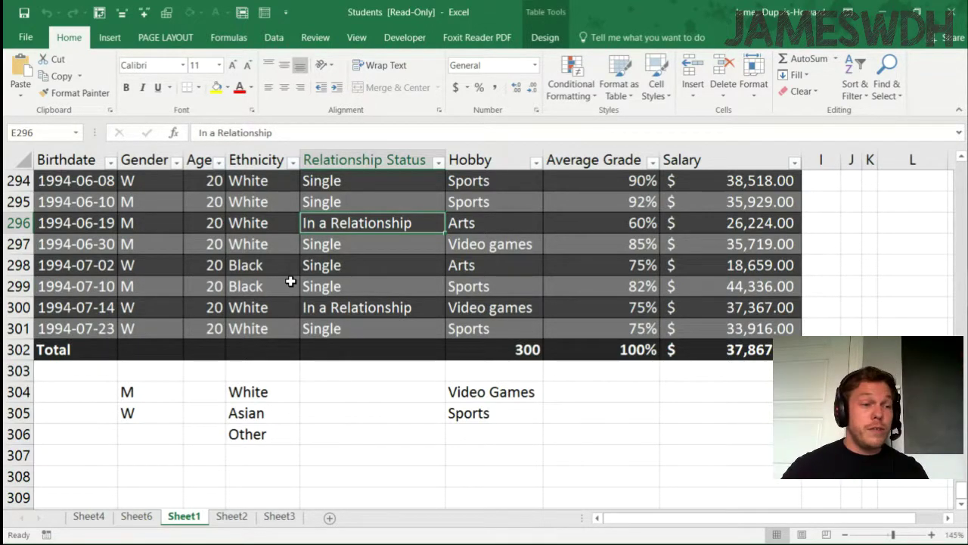
left_click(168, 393)
left_click(242, 392)
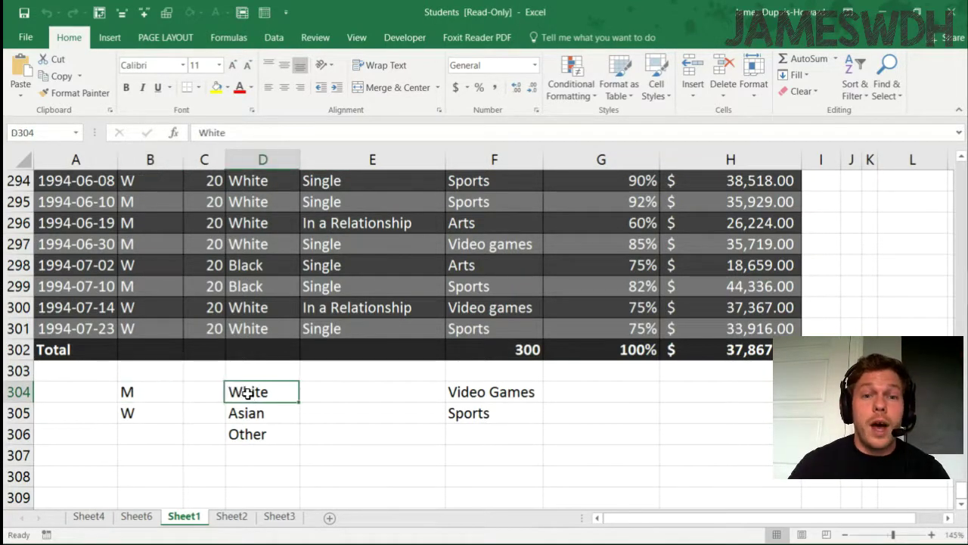
left_click(468, 397)
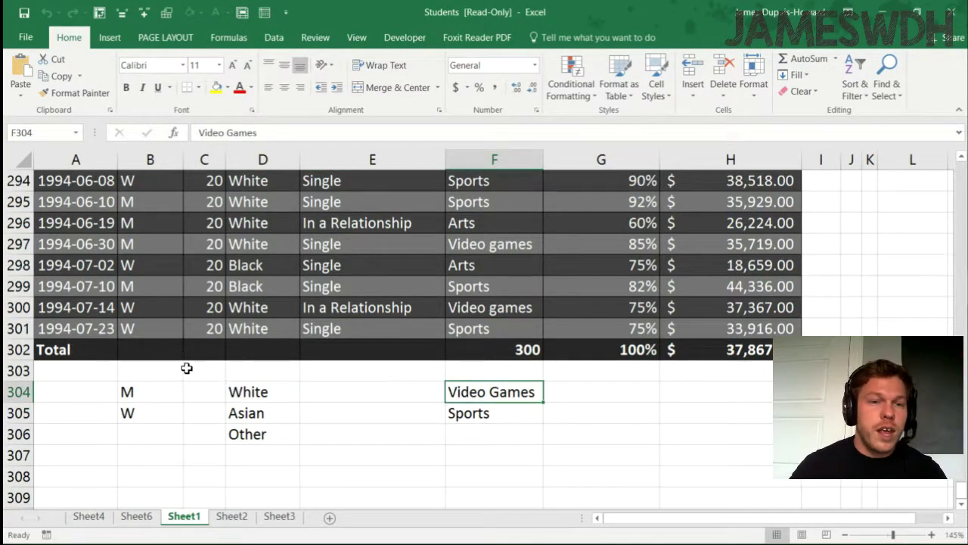
left_click_drag(151, 201, 156, 330)
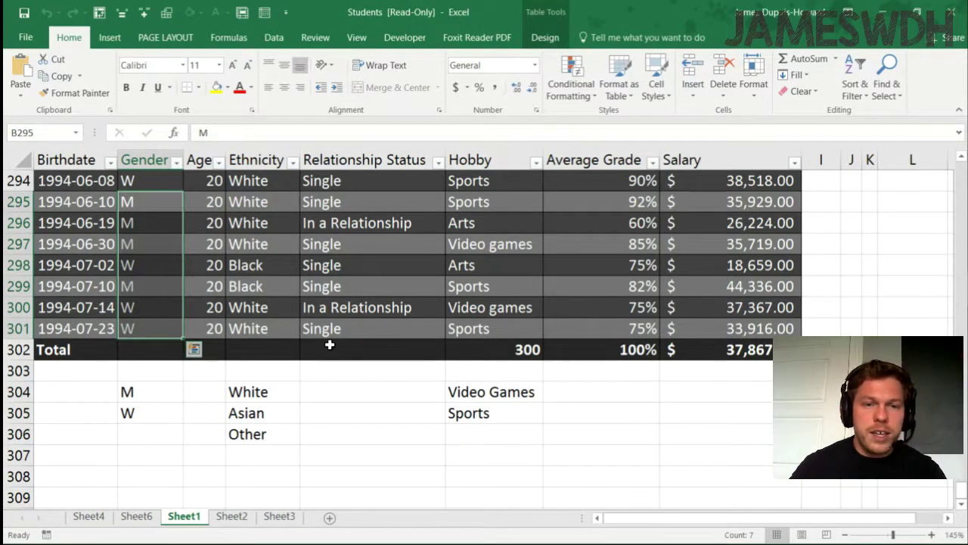
left_click(267, 329)
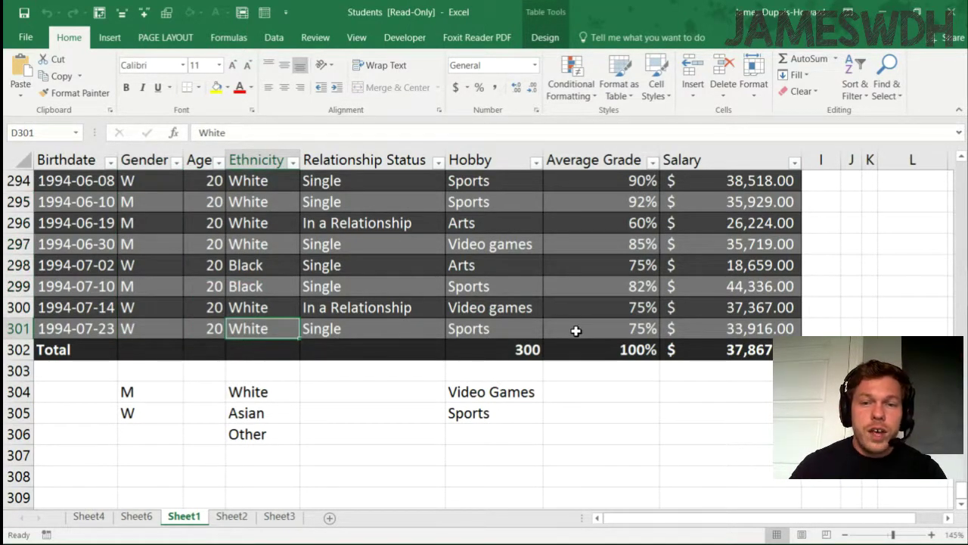
left_click(501, 333)
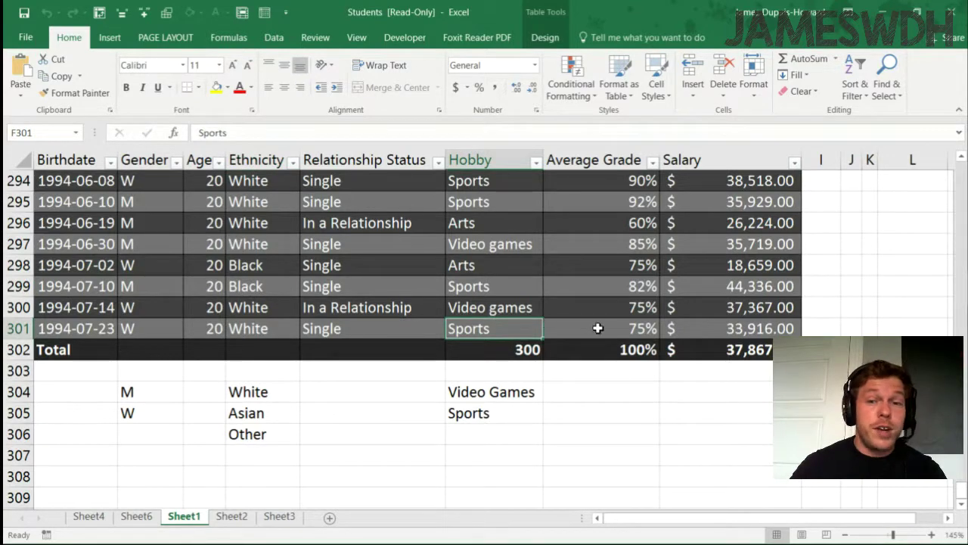
left_click(615, 346)
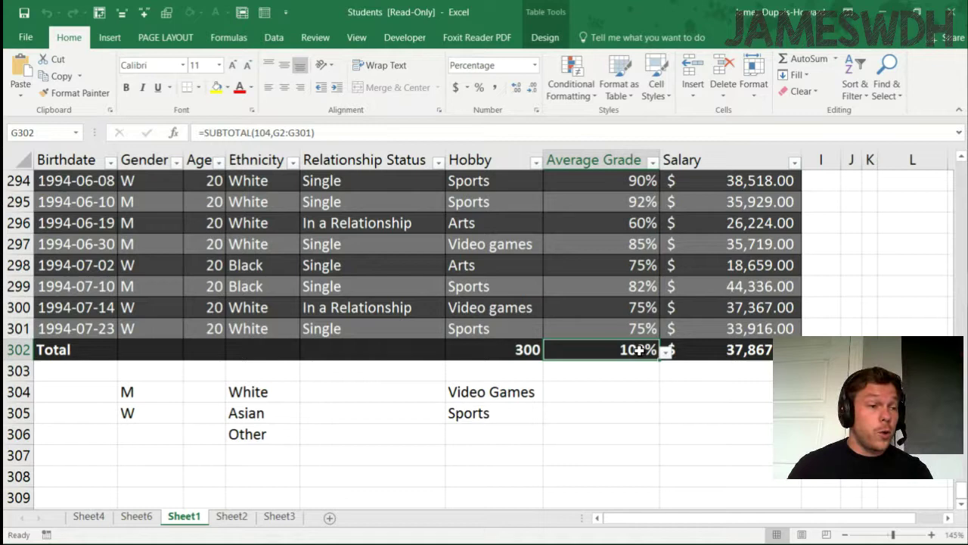
left_click(666, 353)
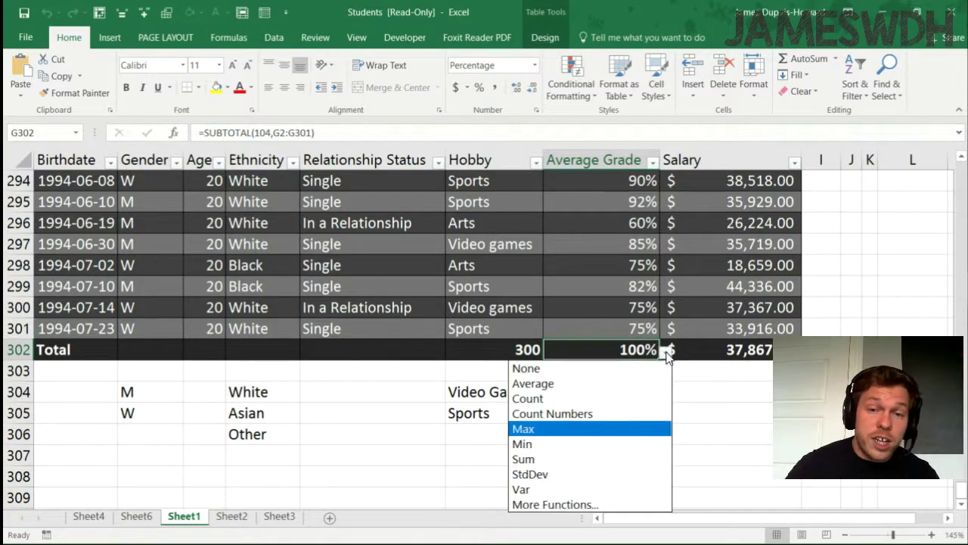
left_click(667, 356)
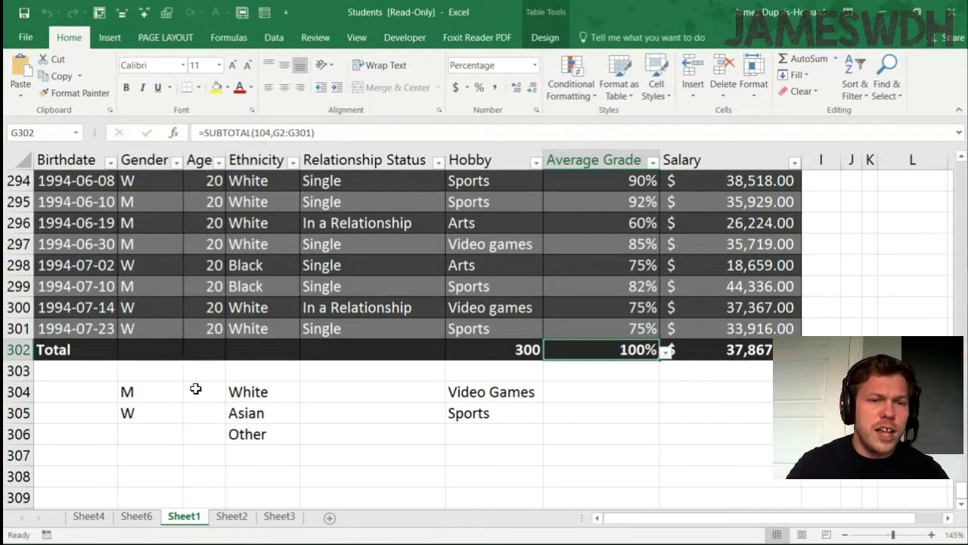
- Examine how the gender, ethnicity and hobby values listed below the table combine with one another
left_click_drag(467, 396, 468, 413)
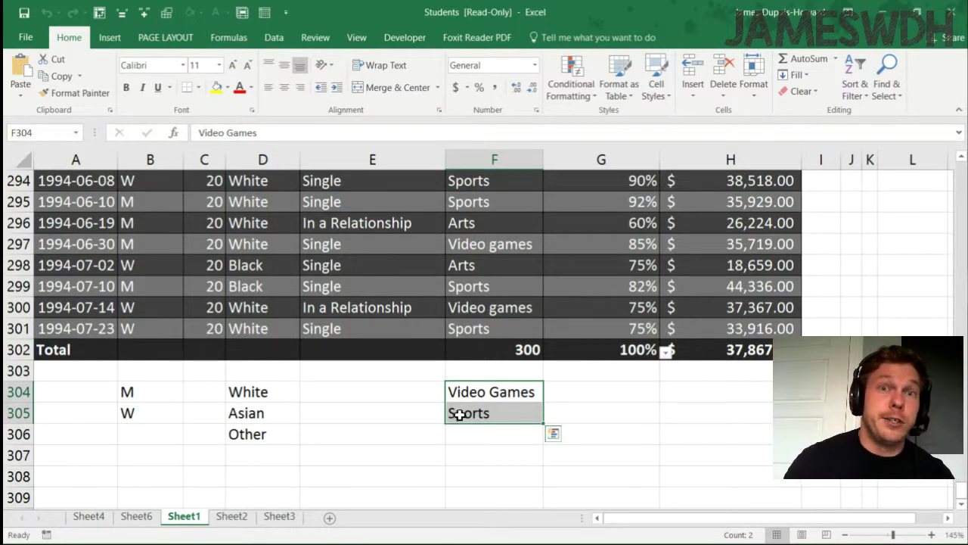
left_click(141, 390)
left_click(271, 395)
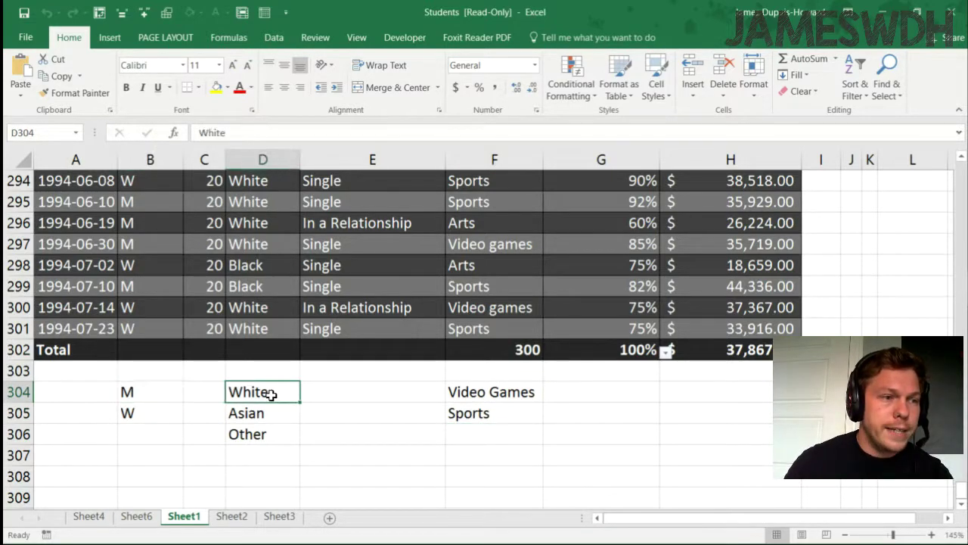
left_click(145, 392)
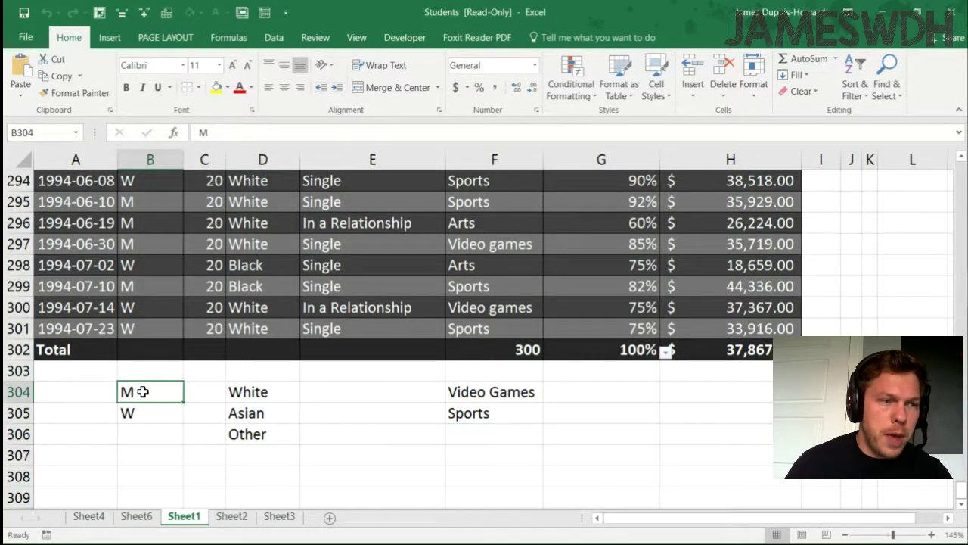
left_click(253, 392)
left_click(148, 393)
left_click(246, 412)
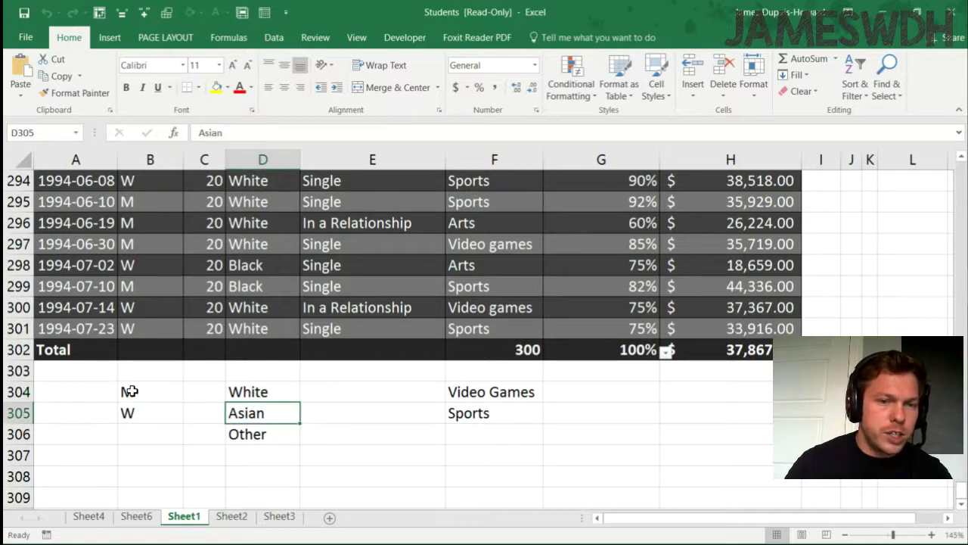
left_click(133, 391)
left_click(269, 438)
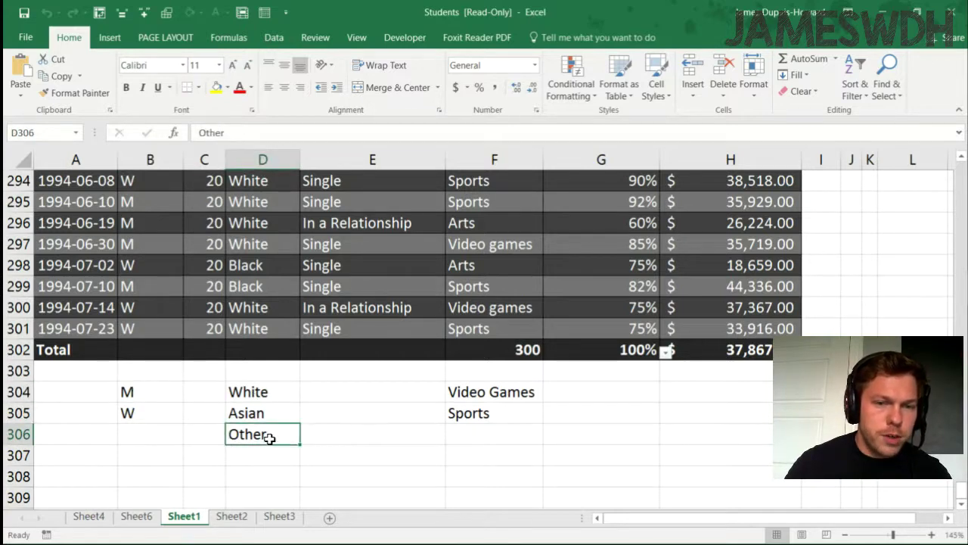
left_click(150, 415)
left_click(251, 391)
left_click(155, 409)
left_click(235, 413)
left_click(167, 411)
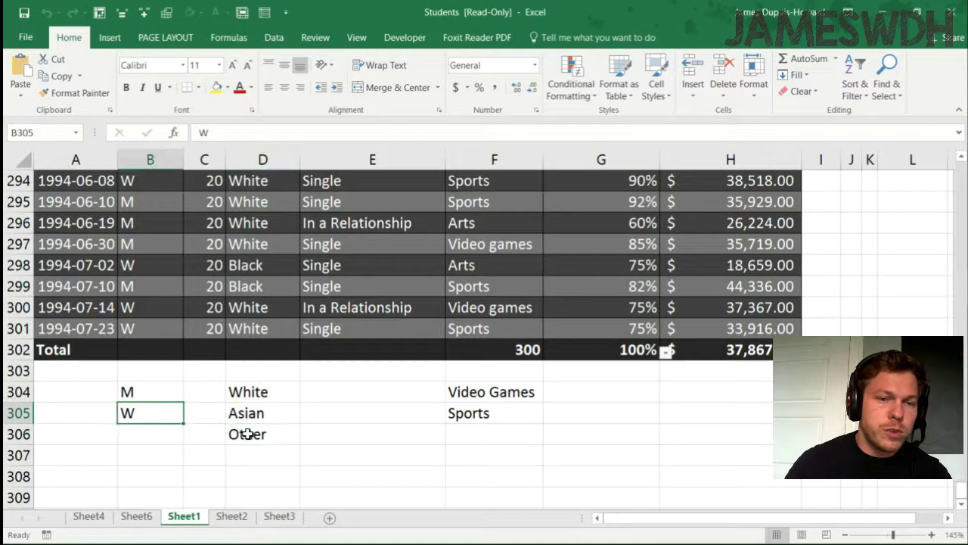
left_click(249, 434)
left_click_drag(250, 392, 260, 432)
left_click(156, 393)
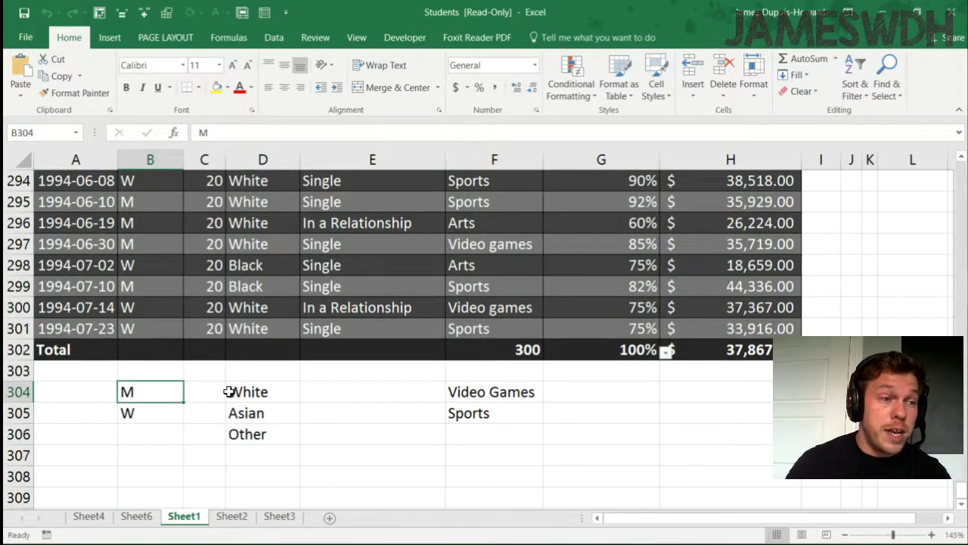
left_click(260, 392)
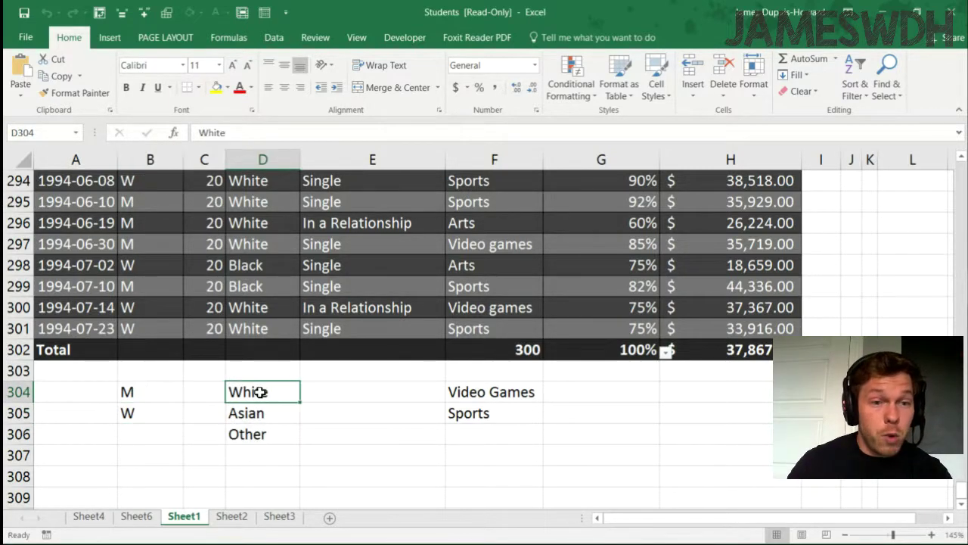
left_click(129, 393)
left_click(264, 392)
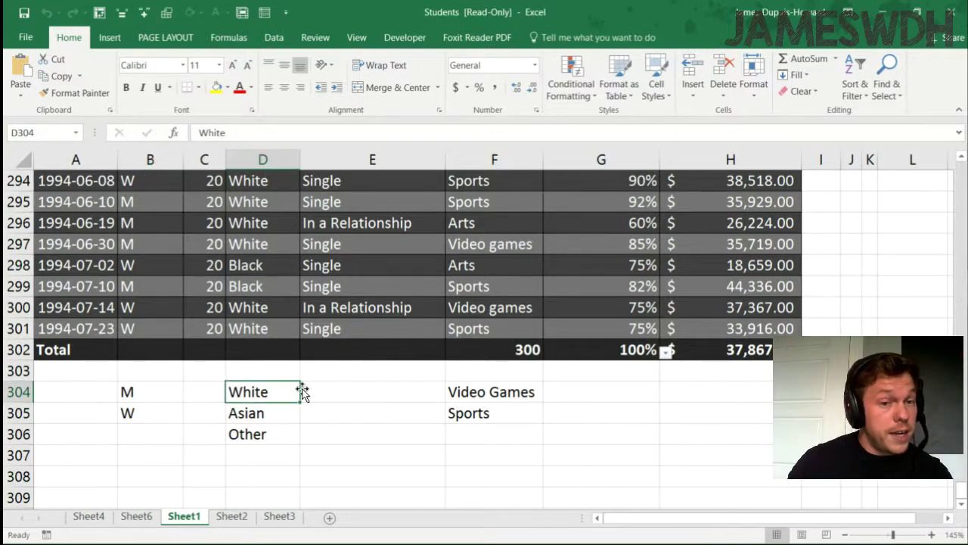
left_click(475, 392)
left_click(121, 391)
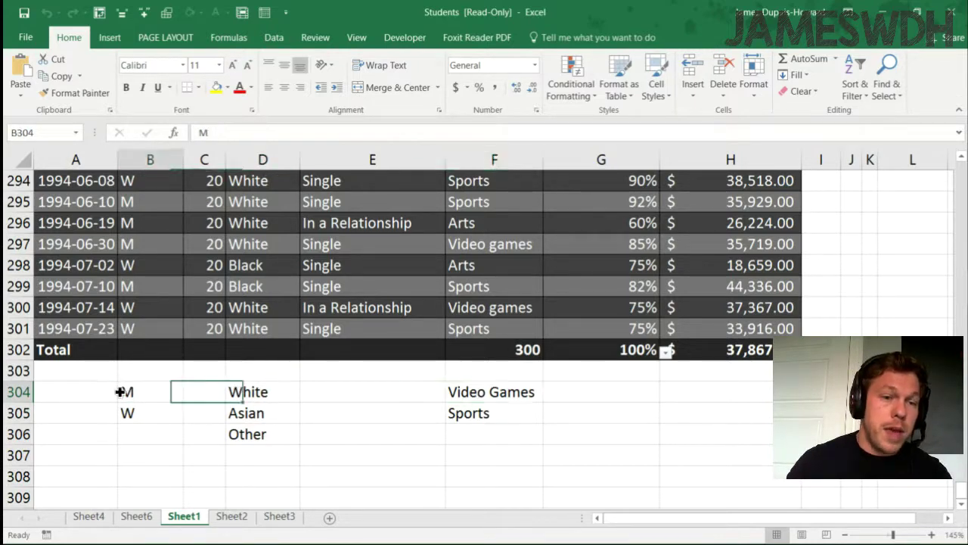
left_click(255, 392)
left_click(465, 416)
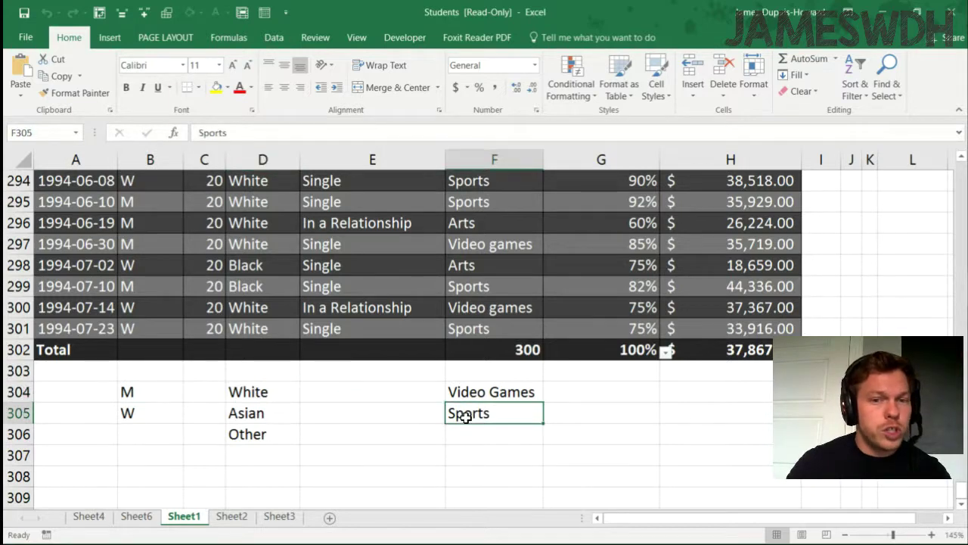
- Inspect the blank cells beside the hobby, ethnicity and gender lists as possible places for results per category
mouse_move(573, 394)
left_mouse_down()
mouse_move(572, 419)
mouse_move(571, 404)
left_mouse_up()
left_click(573, 395)
left_click(575, 418)
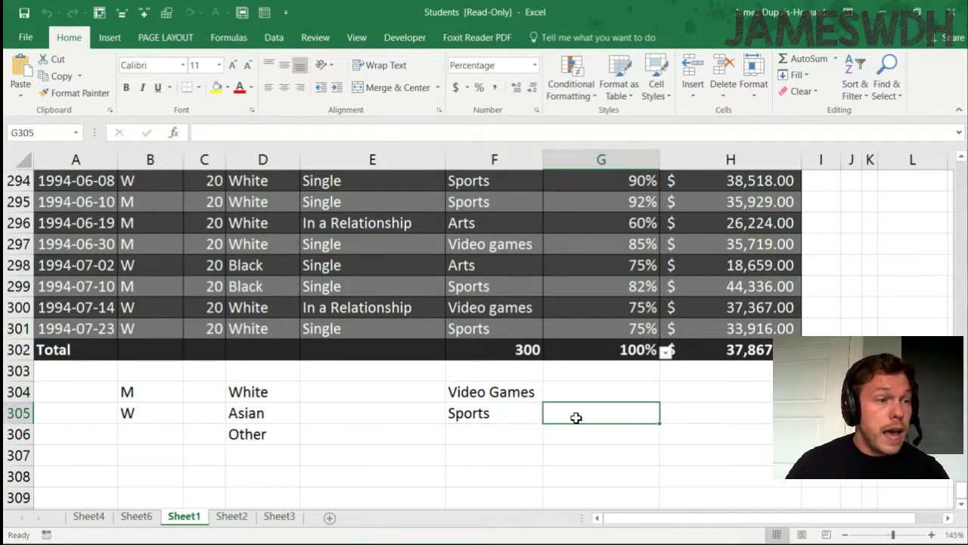
left_click(571, 392)
left_click(571, 417)
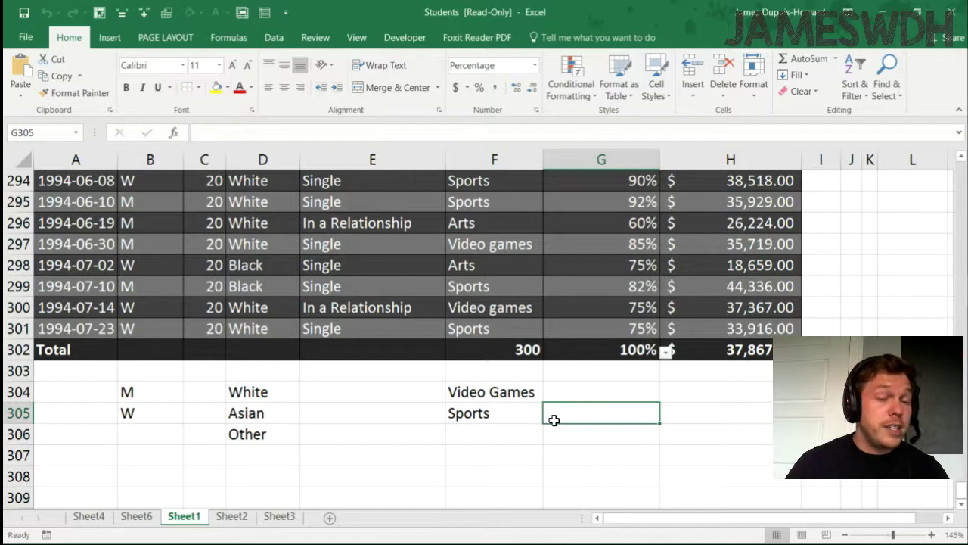
left_click_drag(387, 393, 387, 436)
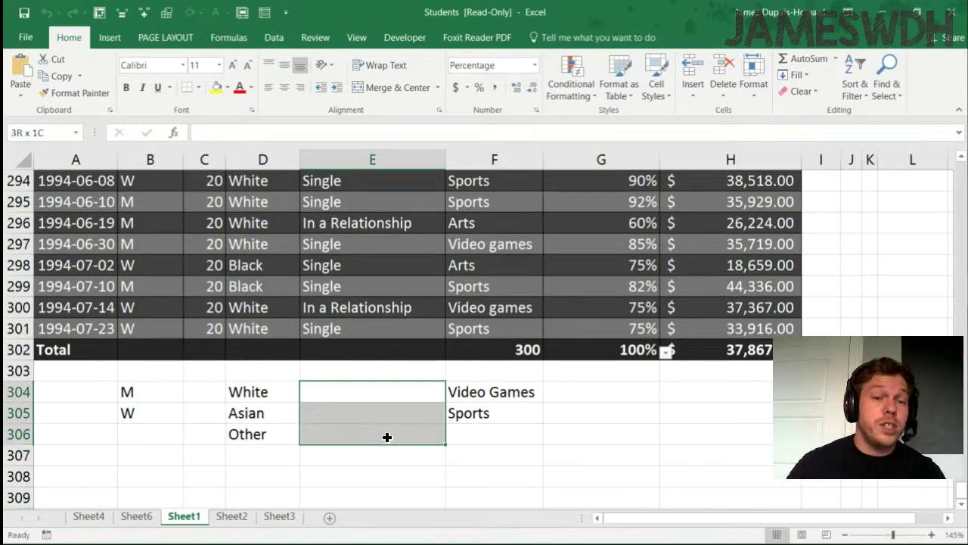
left_click(173, 388)
left_click(203, 387)
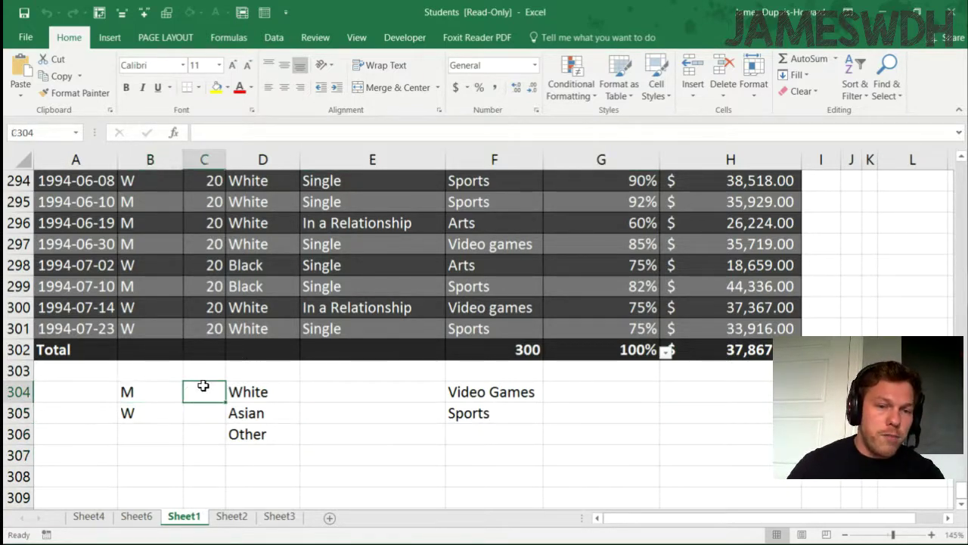
left_click(199, 415)
left_click(355, 385)
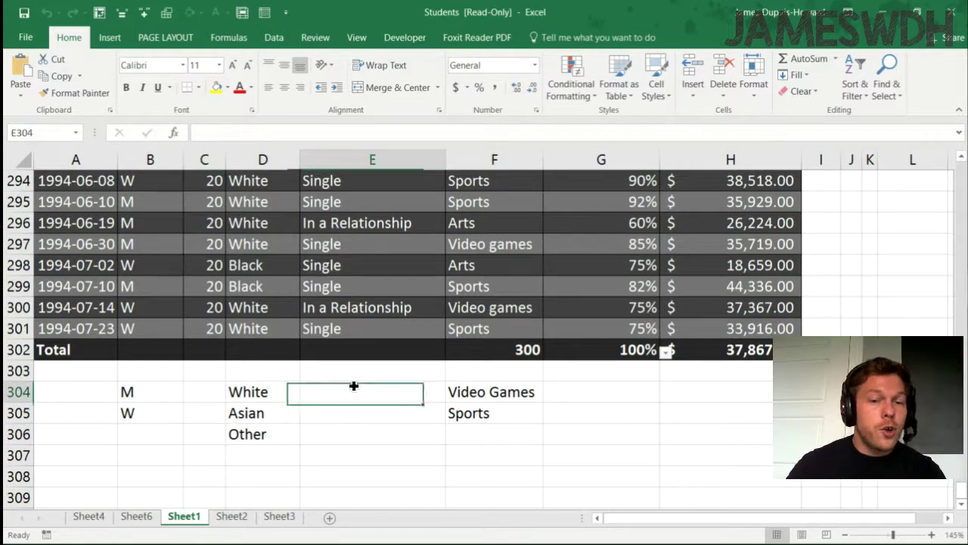
left_click(350, 427)
left_click(358, 411)
left_click(352, 434)
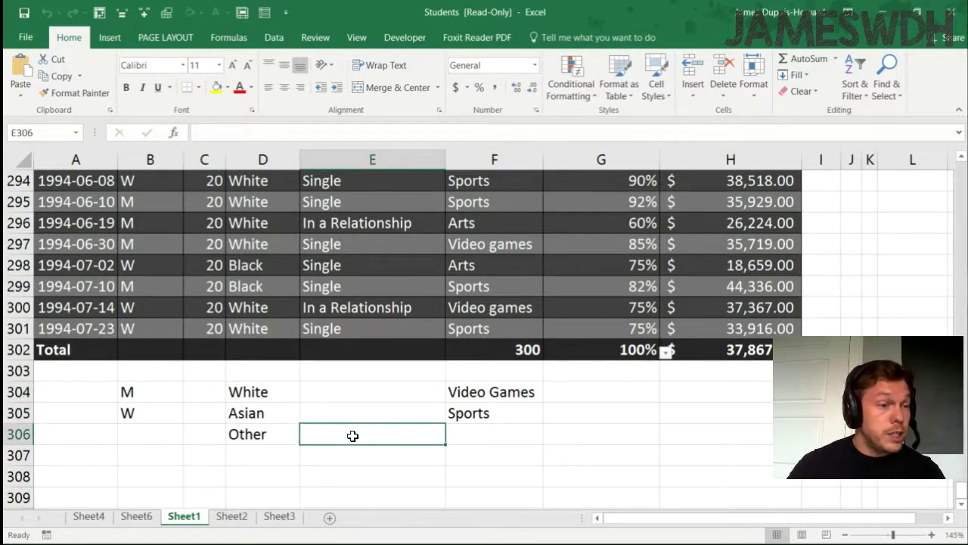
left_click_drag(348, 396, 315, 434)
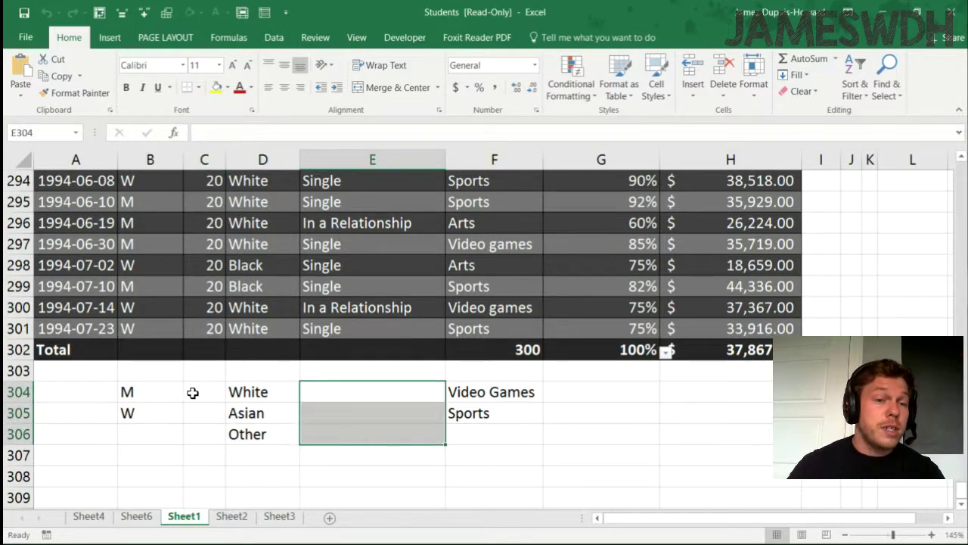
left_click_drag(173, 388, 175, 405)
left_click(134, 391)
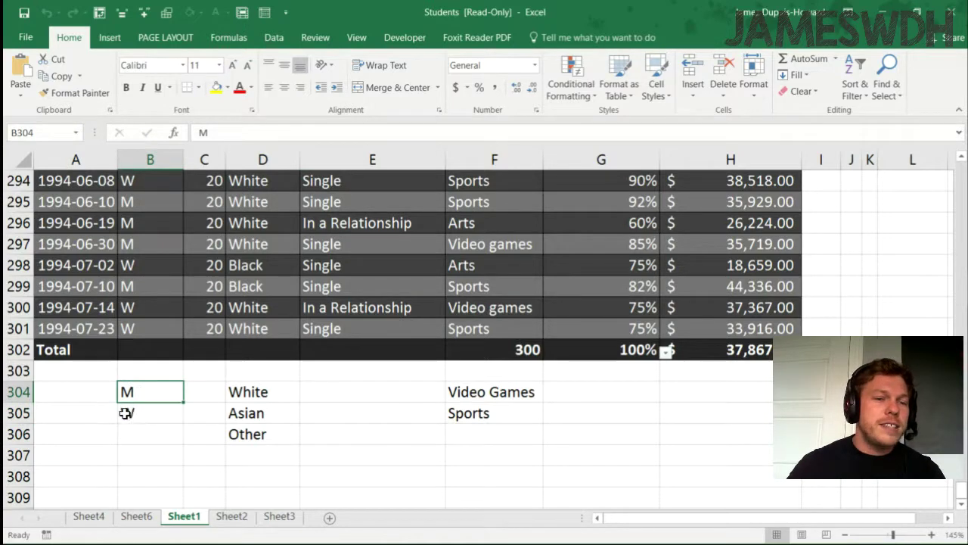
left_click(129, 413)
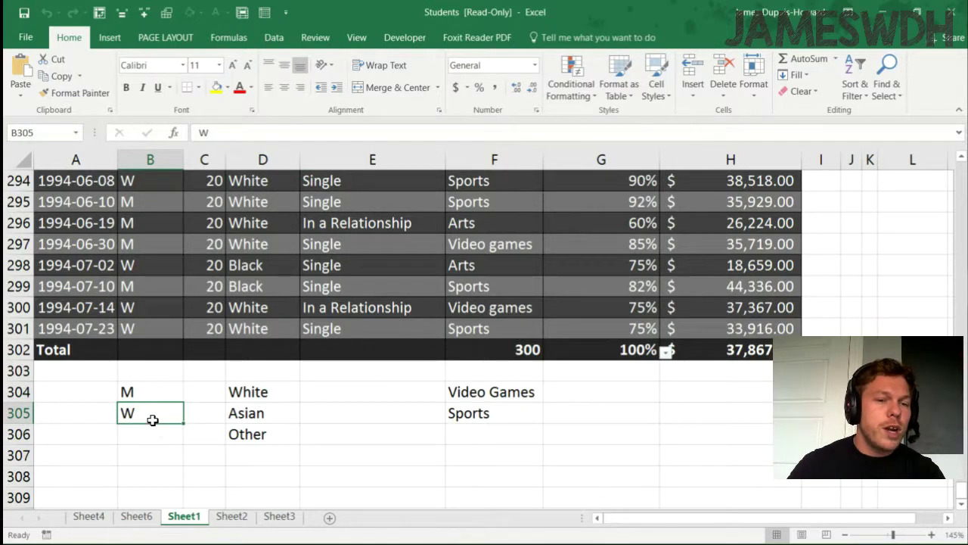
- Nest White, Asian and Other under M in C305:C307, with W moved down to B309 and column B narrowed
scroll(143, 426, "down", 3)
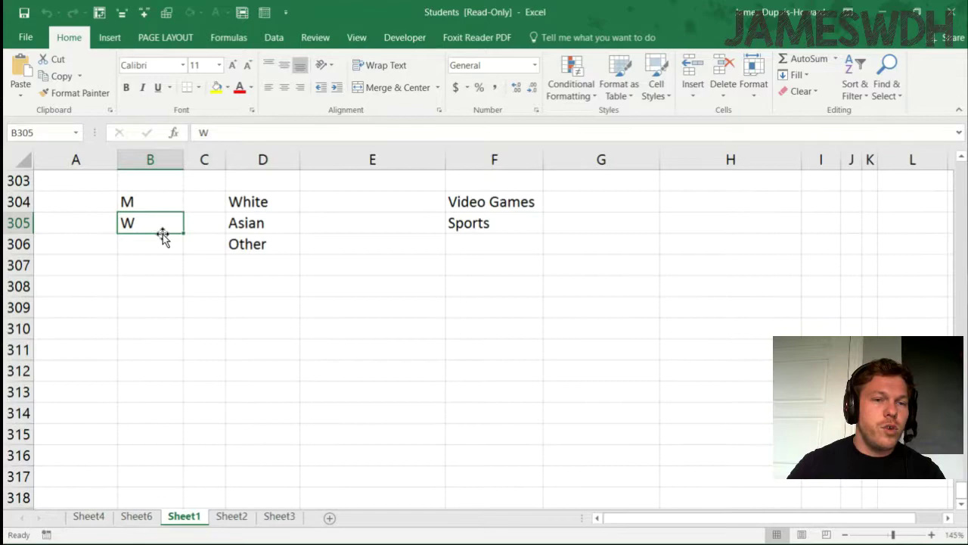
left_click_drag(160, 235, 152, 311)
left_click_drag(249, 203, 224, 250)
left_click_drag(184, 159, 140, 160)
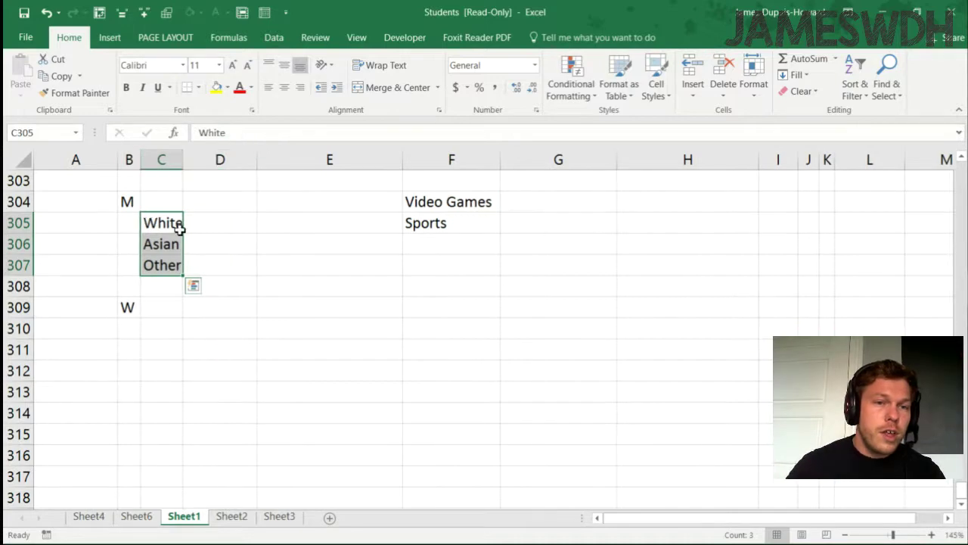
- Insert two blank rows between White and Asian, at rows 306 and 307
left_click_drag(166, 246, 163, 270)
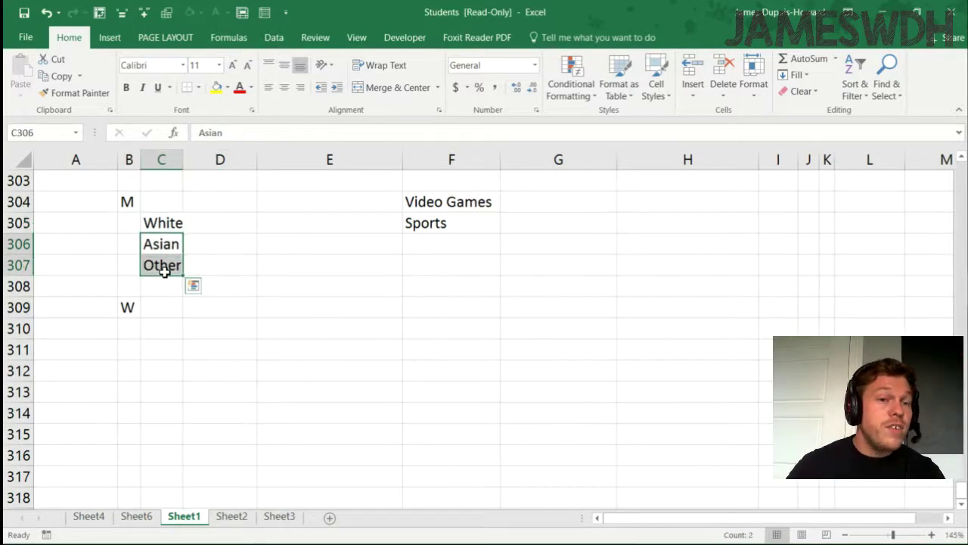
left_click_drag(14, 244, 17, 263)
right_click(17, 265)
left_click(48, 371)
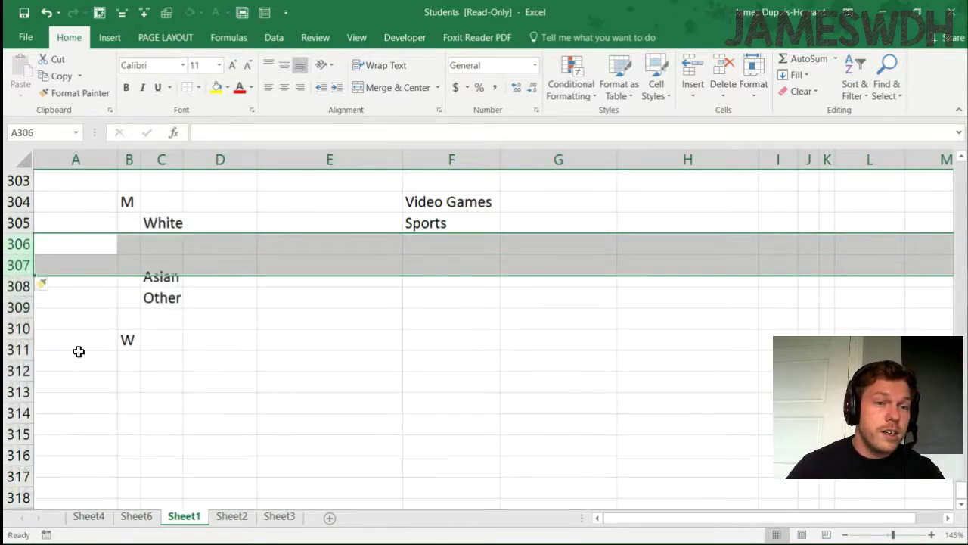
- Move Video Games and Sports under White in D306:D307 and narrow column C to indent them
left_click_drag(426, 196, 416, 224)
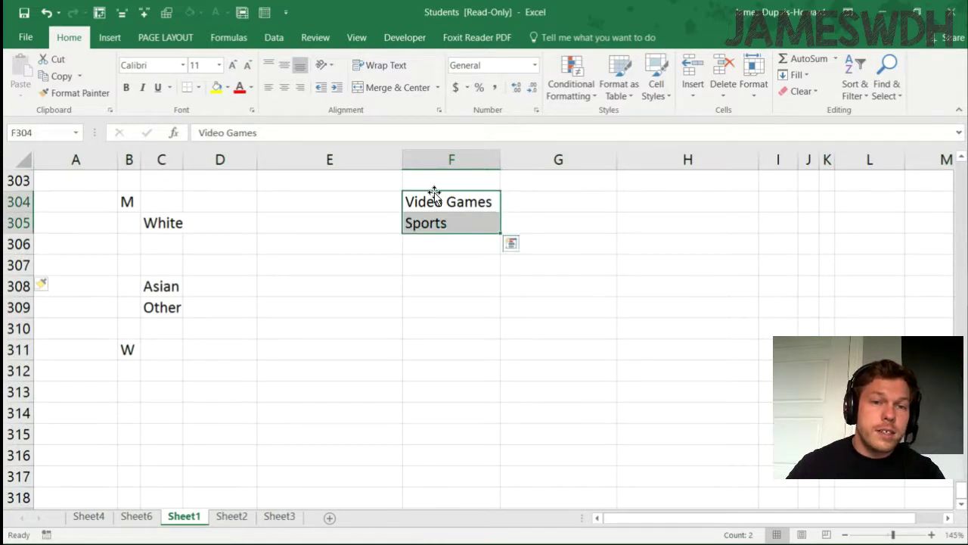
left_click_drag(435, 192, 219, 238)
left_click_drag(183, 159, 155, 160)
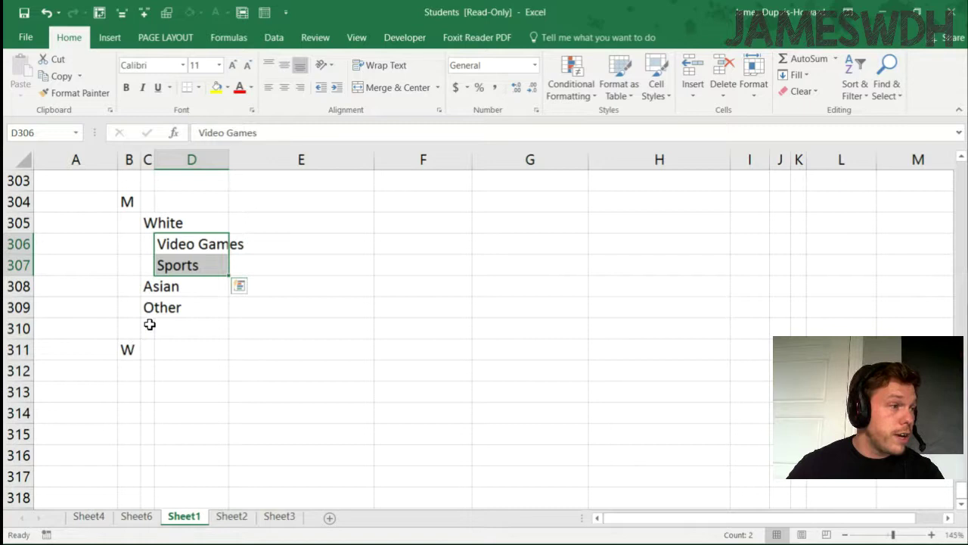
- Insert two rows between Asian and Other and copy Video Games and Sports under Asian in D309:D310
left_click_drag(6, 307, 12, 327)
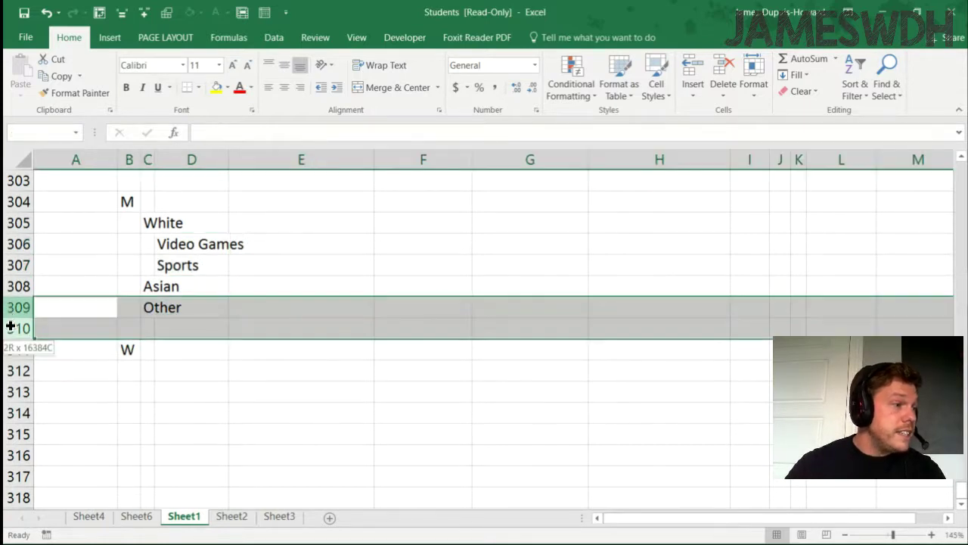
right_click(12, 327)
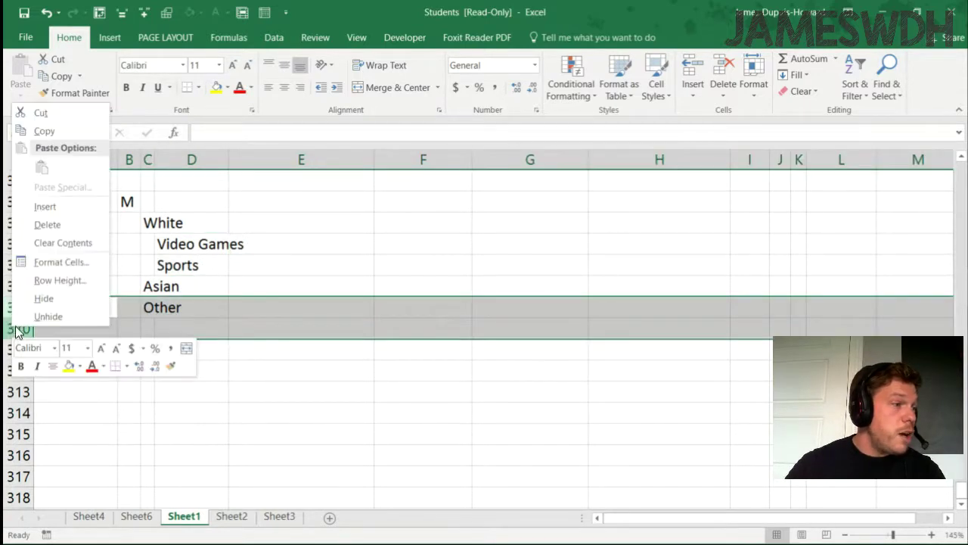
left_click(60, 209)
mouse_move(196, 240)
left_mouse_down()
mouse_move(201, 333)
mouse_move(210, 232)
mouse_move(207, 253)
left_mouse_up()
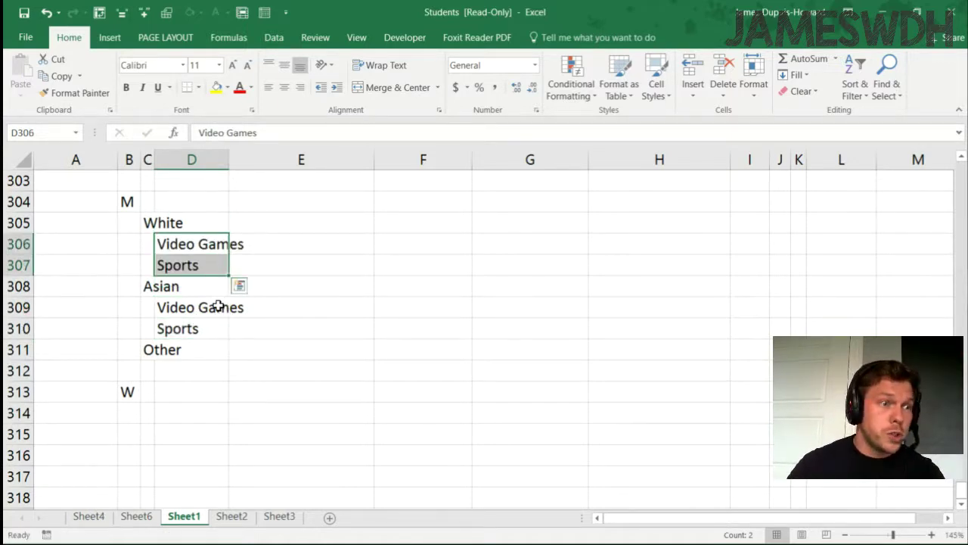
- Widen column D so that the Video Games labels fit inside their cells
left_click(255, 229)
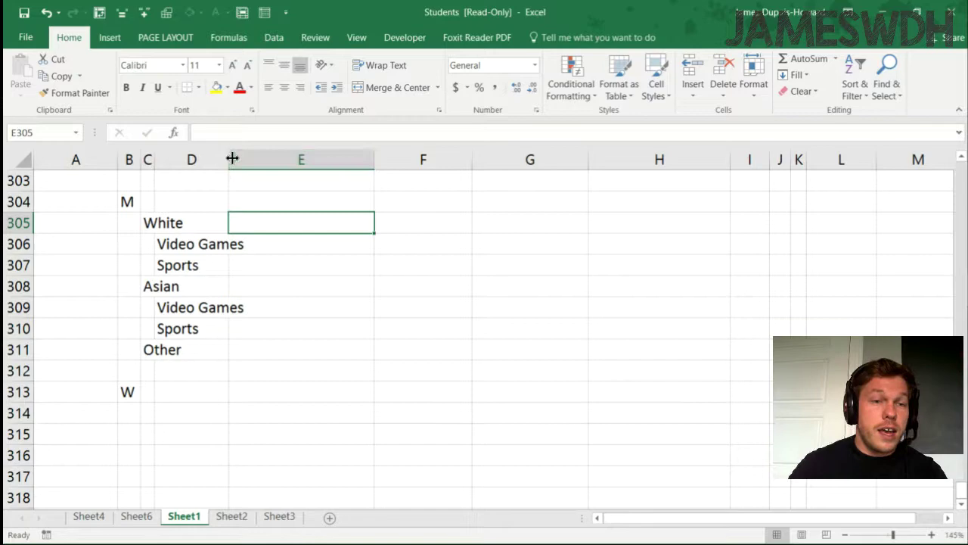
left_click_drag(233, 159, 247, 161)
left_click_drag(204, 226, 201, 350)
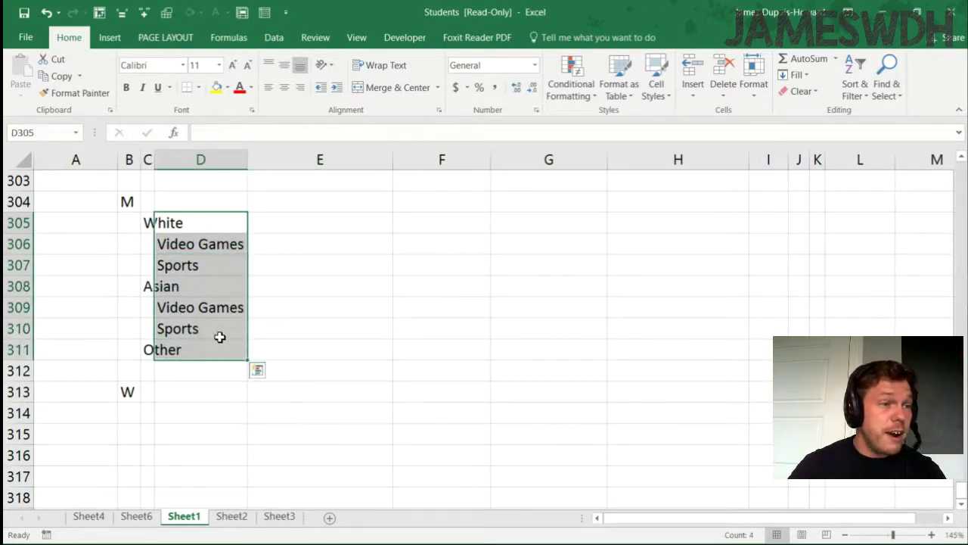
- Enter the header Count in E303 above the blank cells beside the nested categories
left_click(294, 203)
left_click(305, 182)
type("Sports")
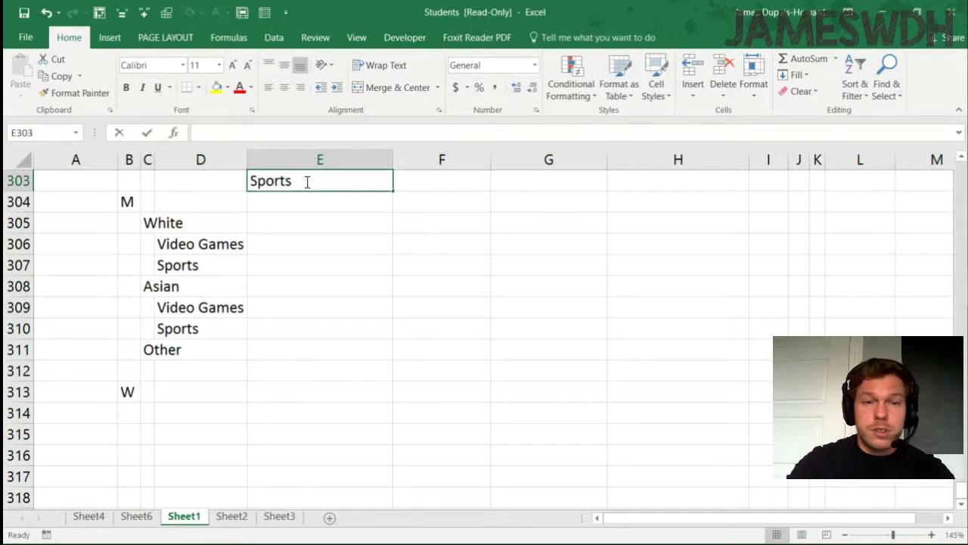
key("BackSpace")
key("BackSpace")
key("BackSpace")
key("BackSpace")
key("BackSpace")
key("BackSpace")
type("Count")
key("Return")
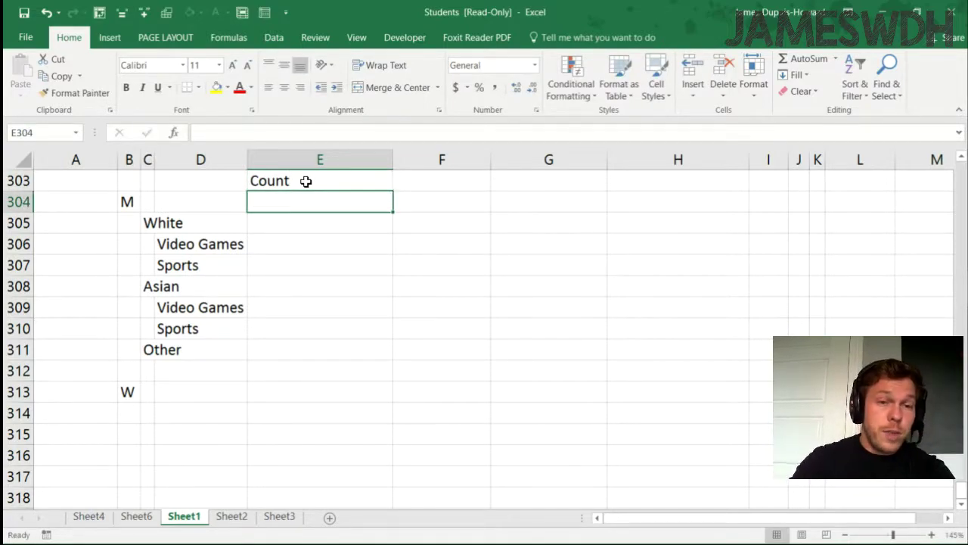
- Copy Video Games and Sports from under Asian to under Other in D312:D313
key("Down")
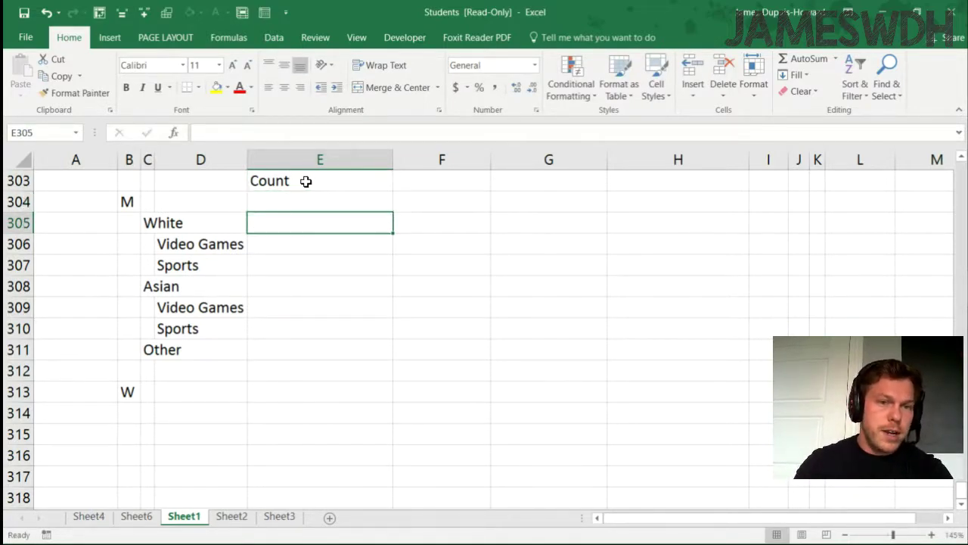
key("Down")
key("Down")
key("Down")
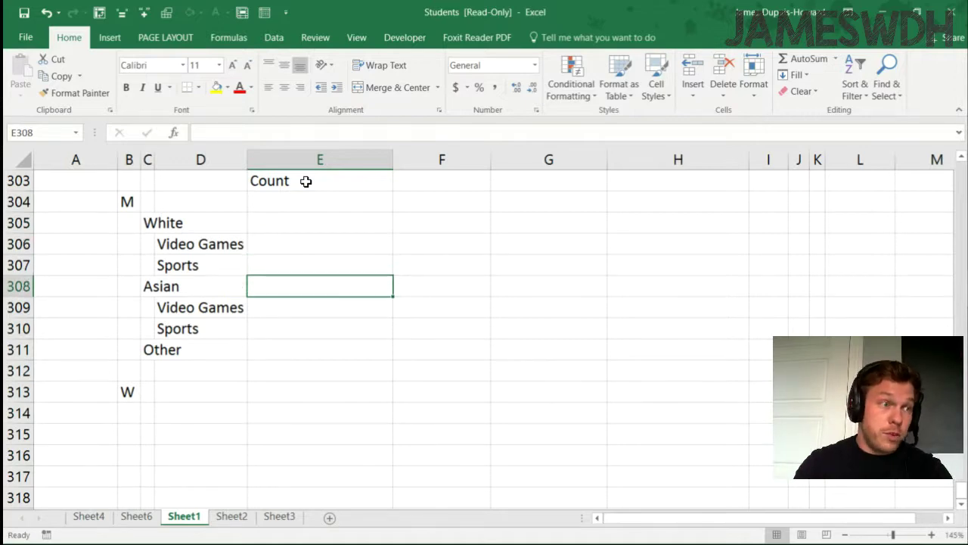
key("Down")
left_click_drag(215, 310, 210, 328)
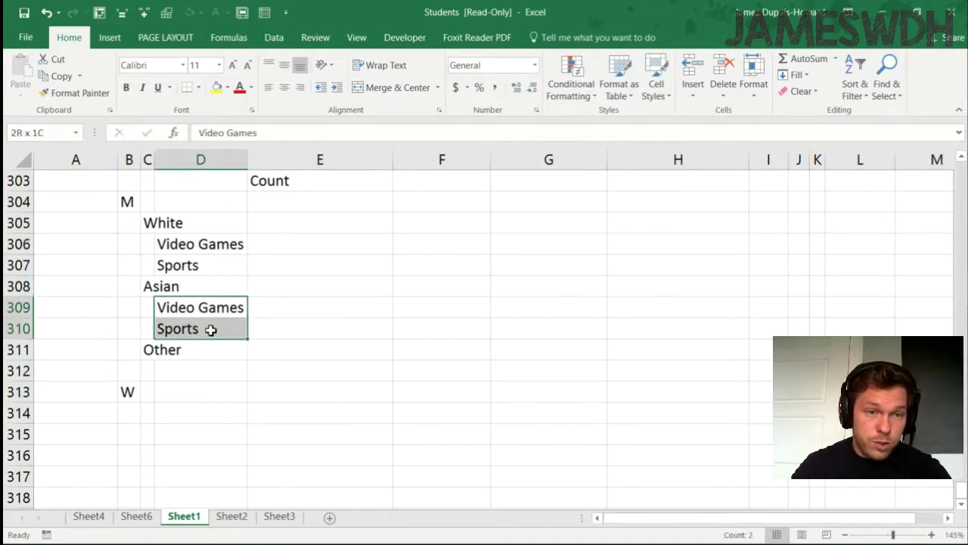
key("ctrl+c")
left_click(197, 371)
key("ctrl+v")
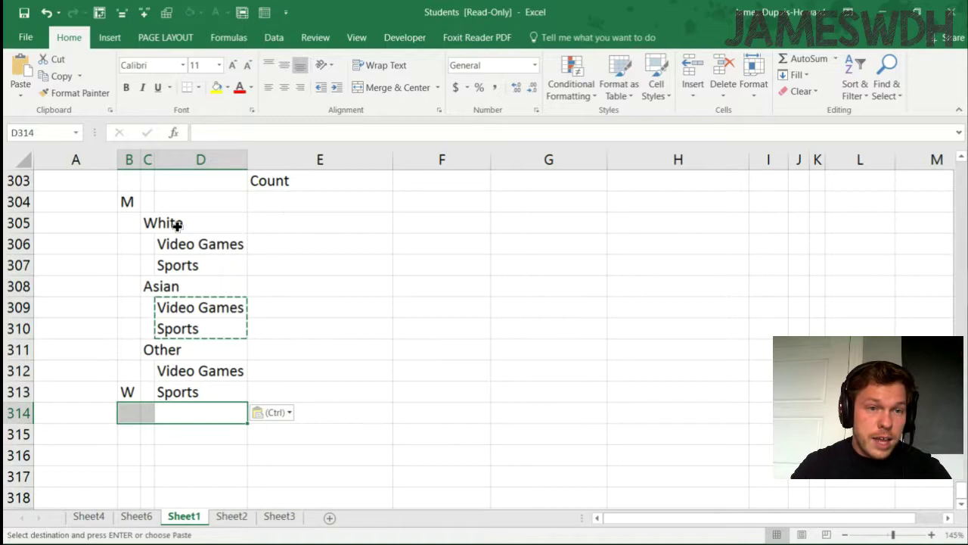
- Copy the whole ethnicity and hobby block C305:D313 to the cells starting at C314
left_click_drag(177, 222, 174, 392)
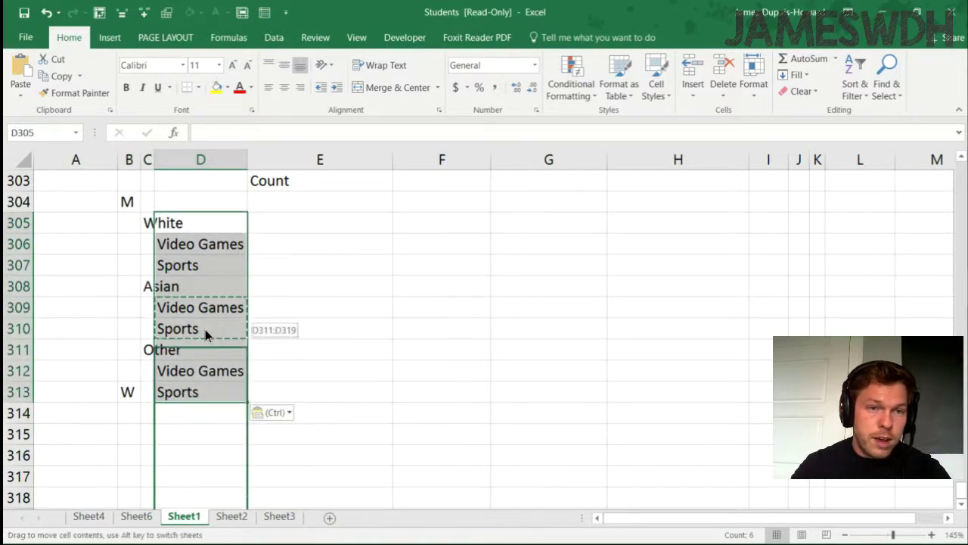
left_click_drag(141, 222, 215, 391)
key("ctrl+c")
left_click(148, 413)
key("ctrl+v")
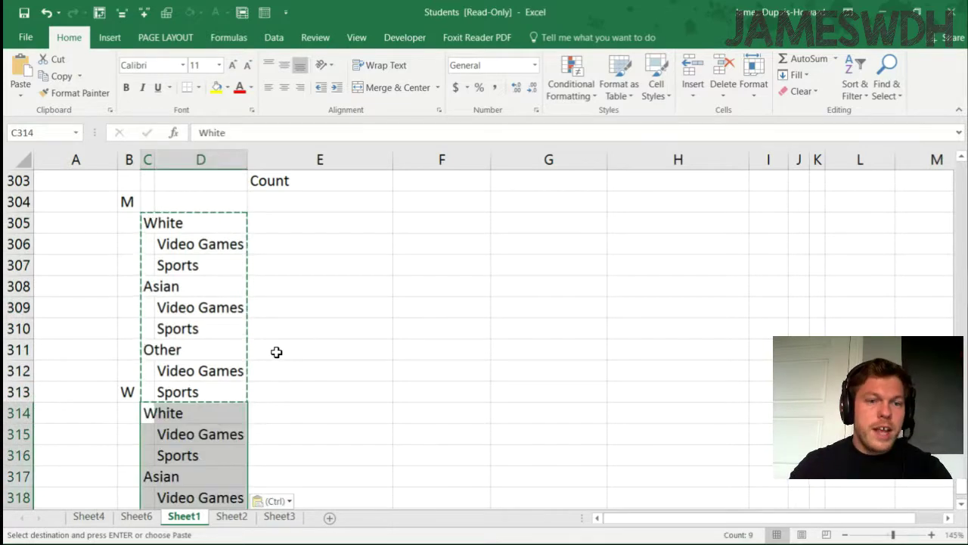
left_click(301, 333)
key("Escape")
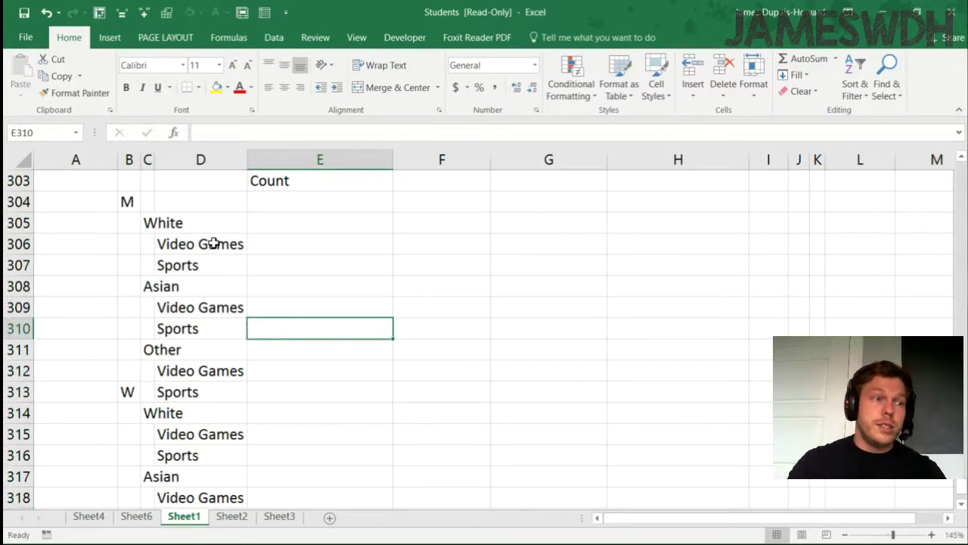
- Examine each gender, ethnicity and hobby combination nested under M, from White through Asian to Other
left_click(127, 203)
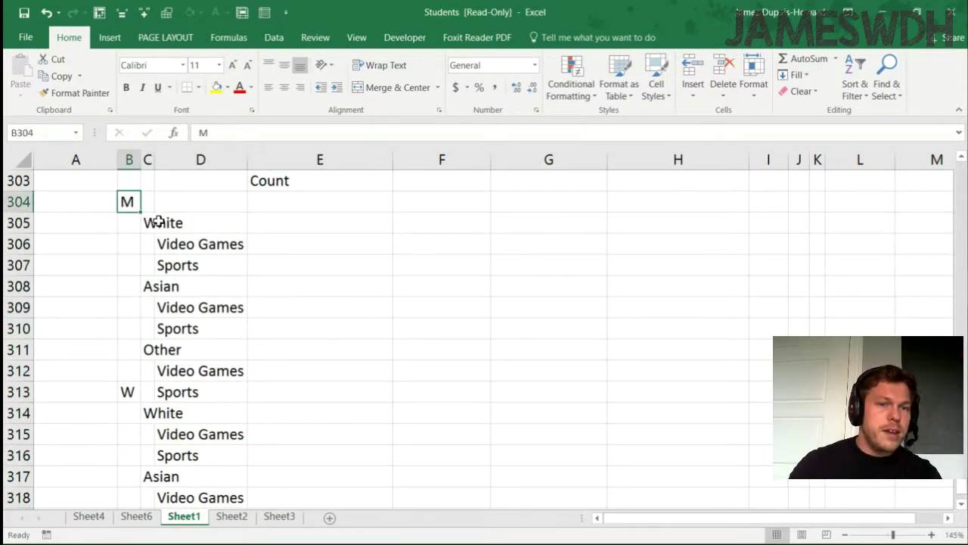
left_click(149, 223)
left_click(177, 243)
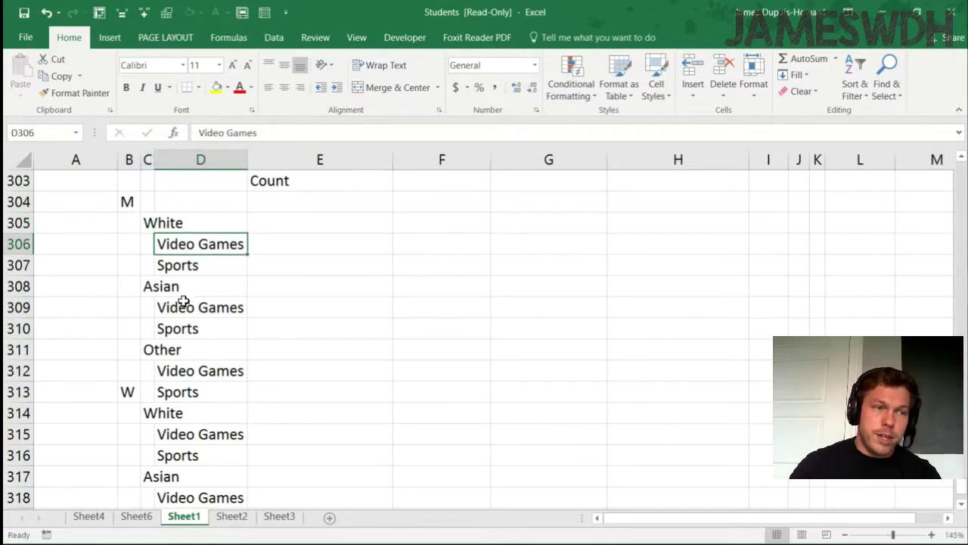
left_click(191, 264)
left_click(121, 202)
left_click(149, 285)
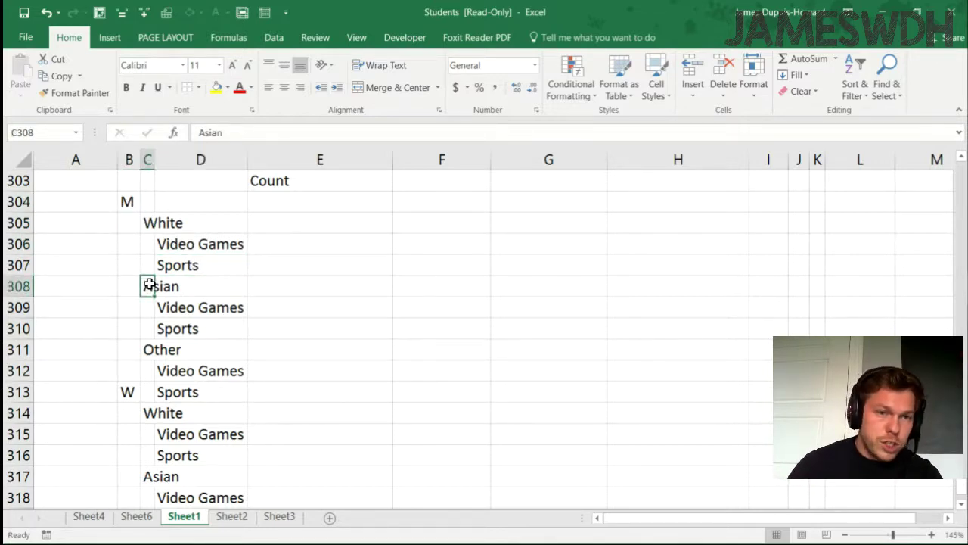
left_click(163, 310)
left_click(164, 328)
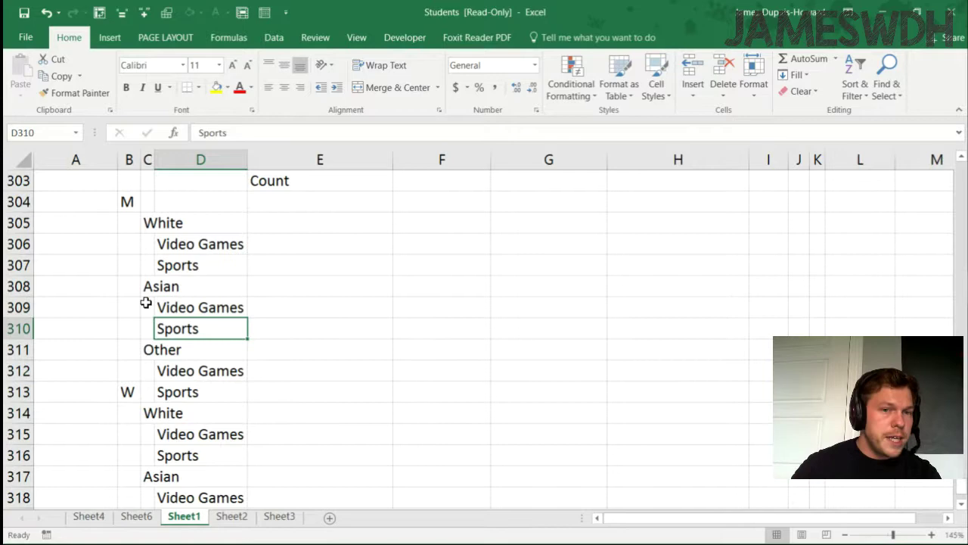
left_click(123, 202)
left_click(149, 350)
left_click(164, 368)
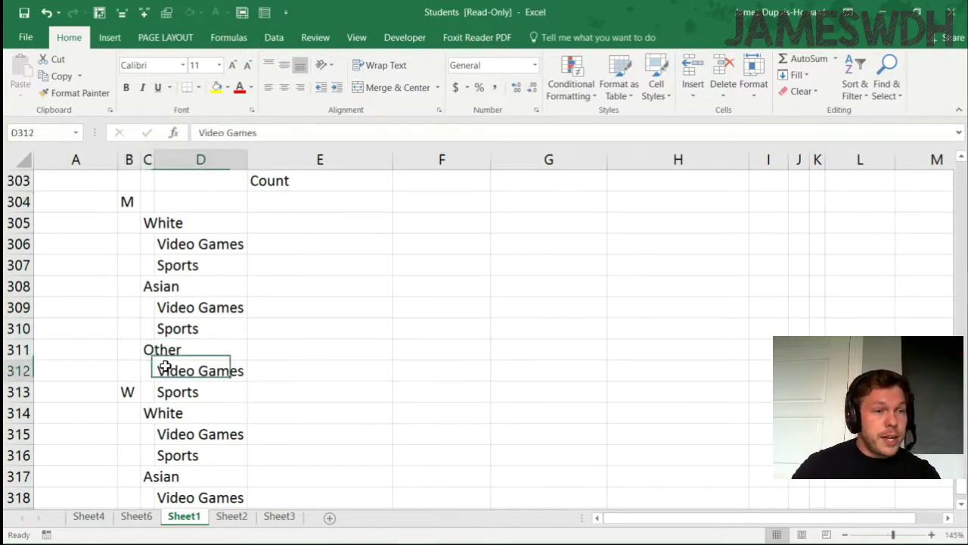
left_click(163, 391)
- Shift the W block B313:D322 down one row and move its first Sports entry back under Other in D313
left_click_drag(125, 390, 138, 447)
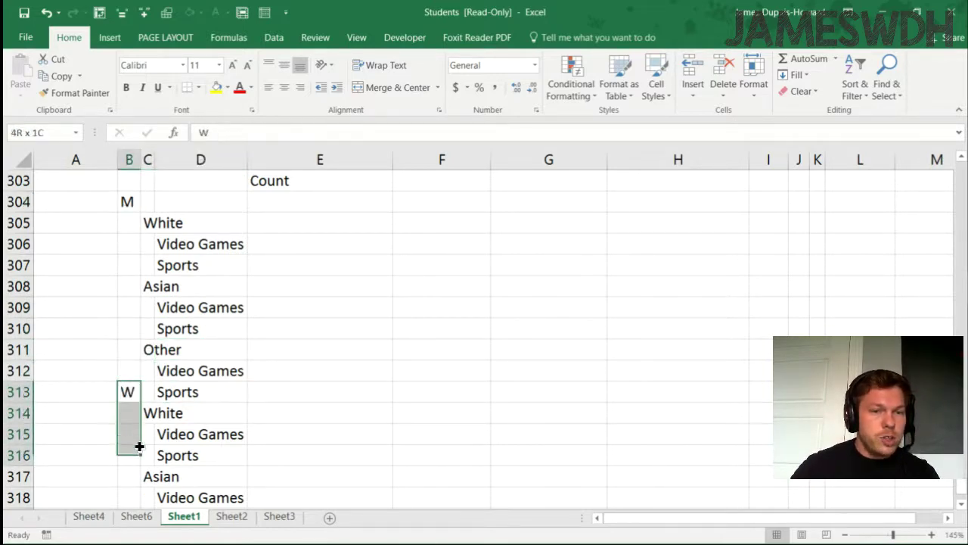
left_click(127, 392)
left_click_drag(134, 401, 126, 261)
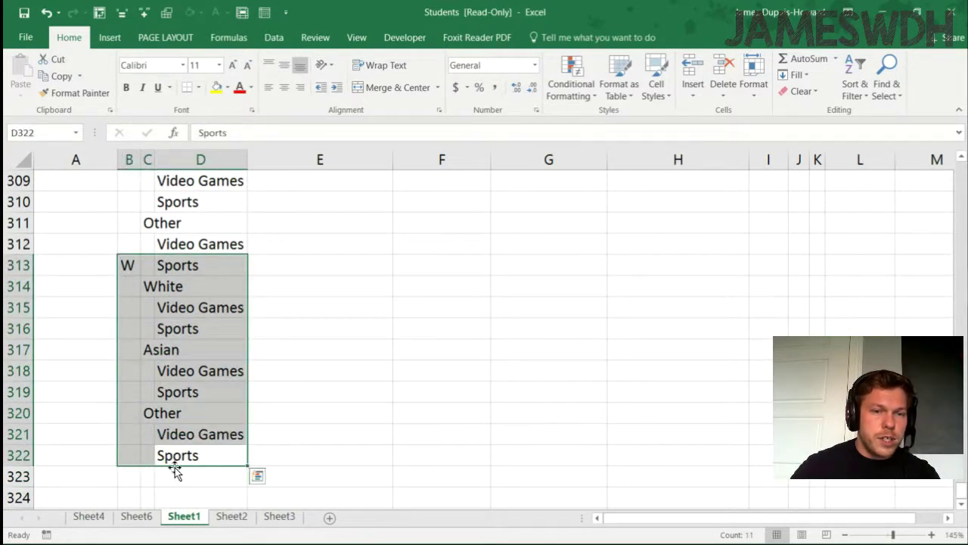
left_click_drag(175, 464, 173, 476)
left_click(189, 280)
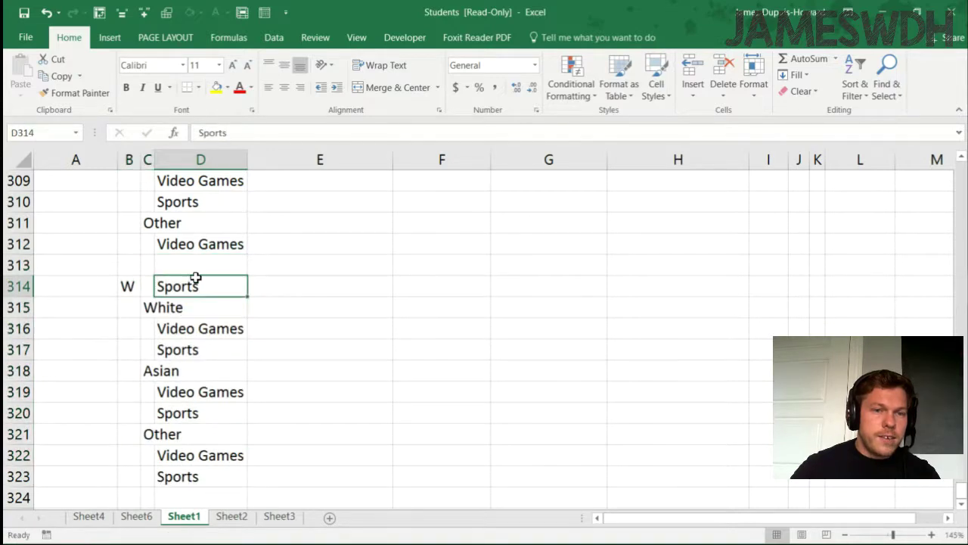
left_click_drag(199, 274, 199, 262)
left_click(301, 277)
- Examine the blank Count cells beside the hierarchy together with the last rows of the student table
scroll(292, 283, "up", 3)
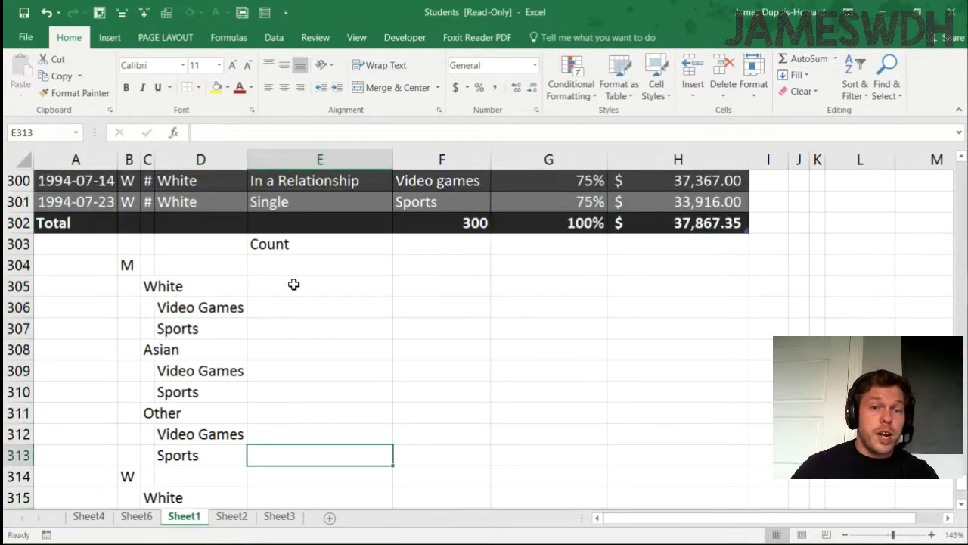
left_click_drag(292, 283, 292, 465)
scroll(281, 464, "down", 3)
scroll(310, 423, "up", 6)
scroll(308, 420, "down", 2)
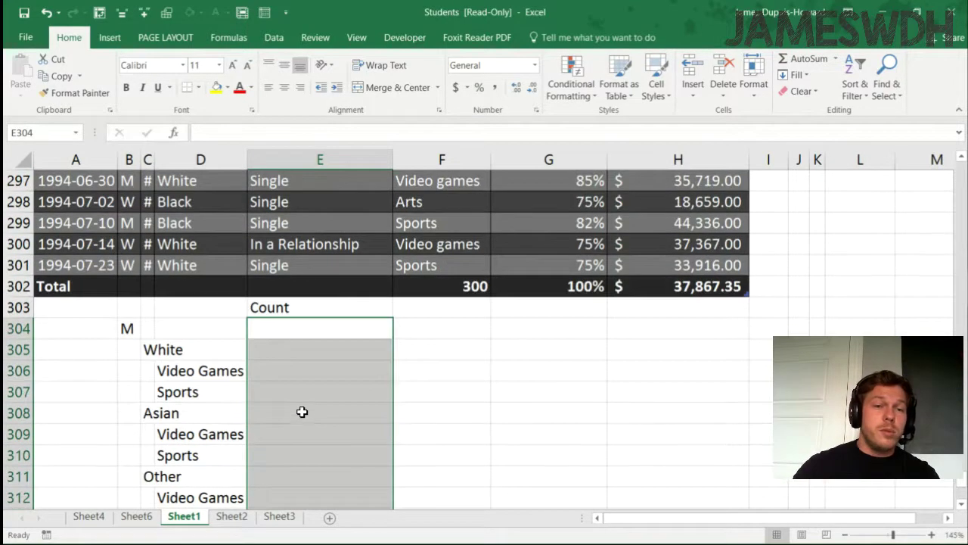
left_click(306, 331)
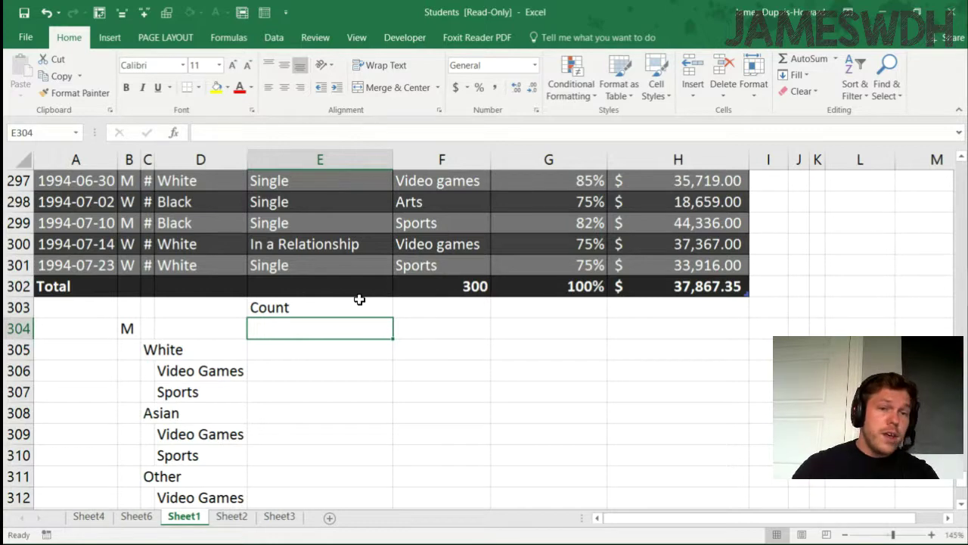
- Try a manual tally from table row 297 by entering 1 in E306 for M, White, Video Games
left_click(128, 227)
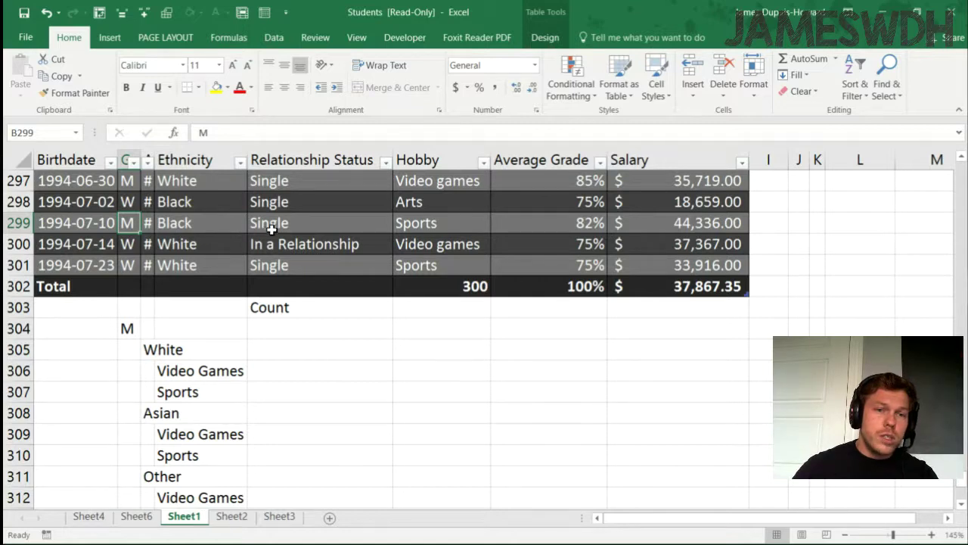
left_click(130, 183)
left_click(202, 184)
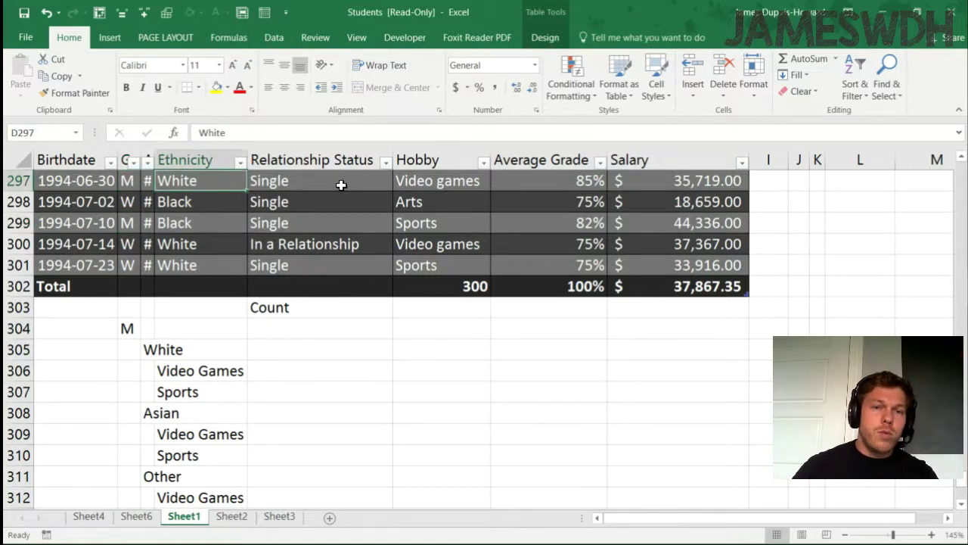
left_click(434, 182)
left_click(327, 375)
type("1")
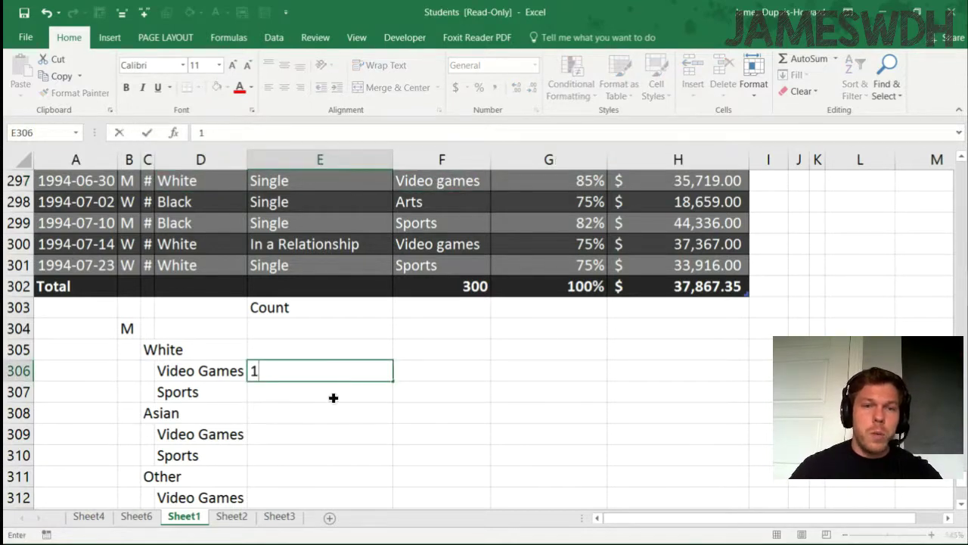
key("Return")
- Check the table rows above and clear the manual tally from E306
scroll(142, 225, "up", 1)
left_click(137, 224)
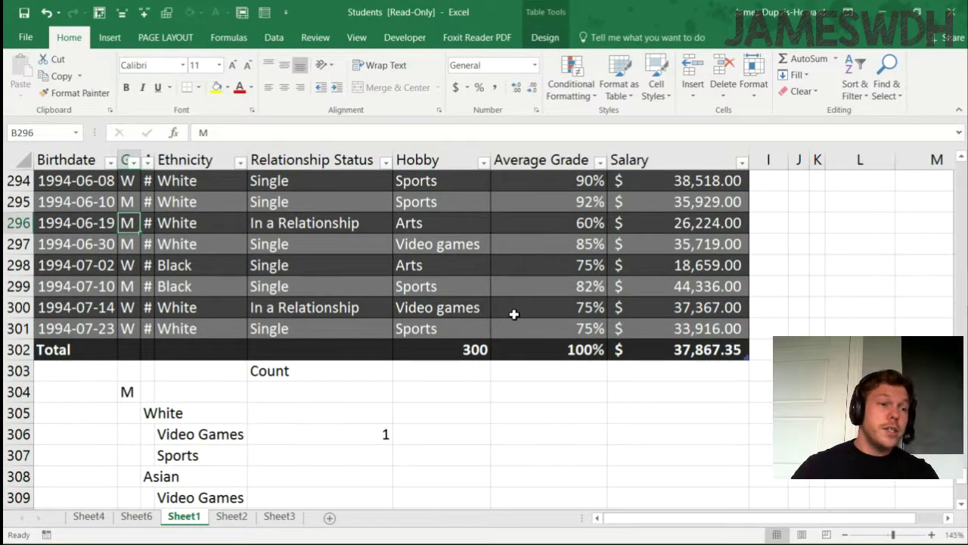
scroll(477, 348, "down", 1)
left_click(363, 369)
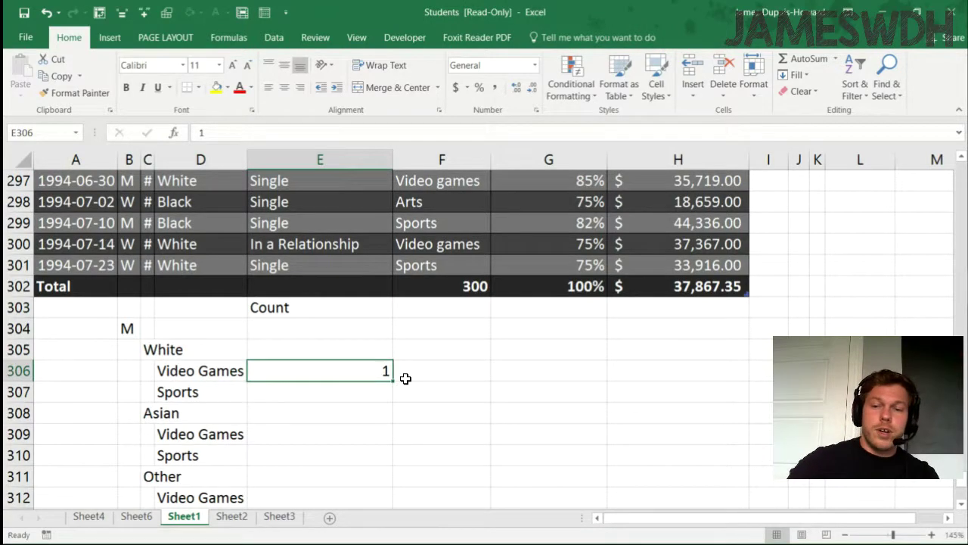
key("Delete")
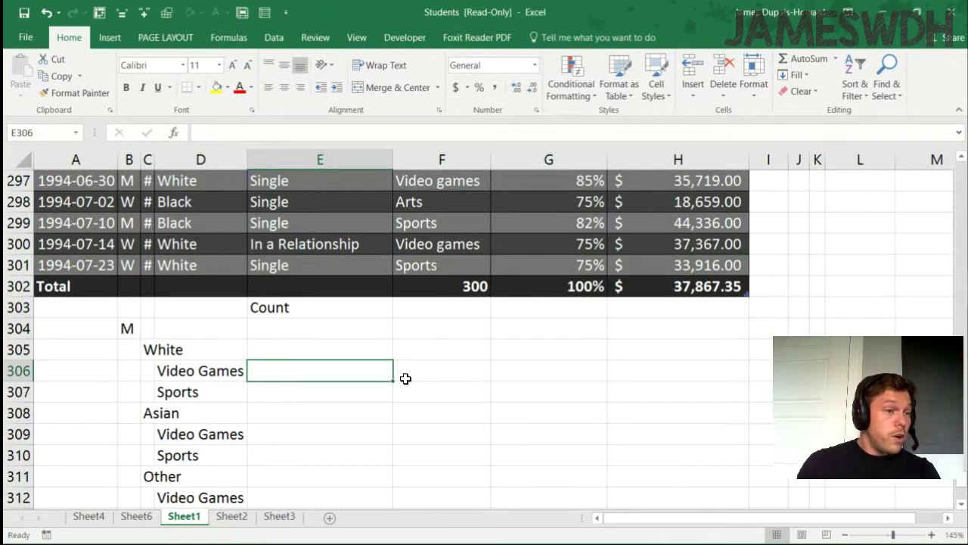
- Create a PivotTable from Table1, placed on the existing worksheet Sheet3 at cell B4
left_click(369, 286)
left_click(345, 253)
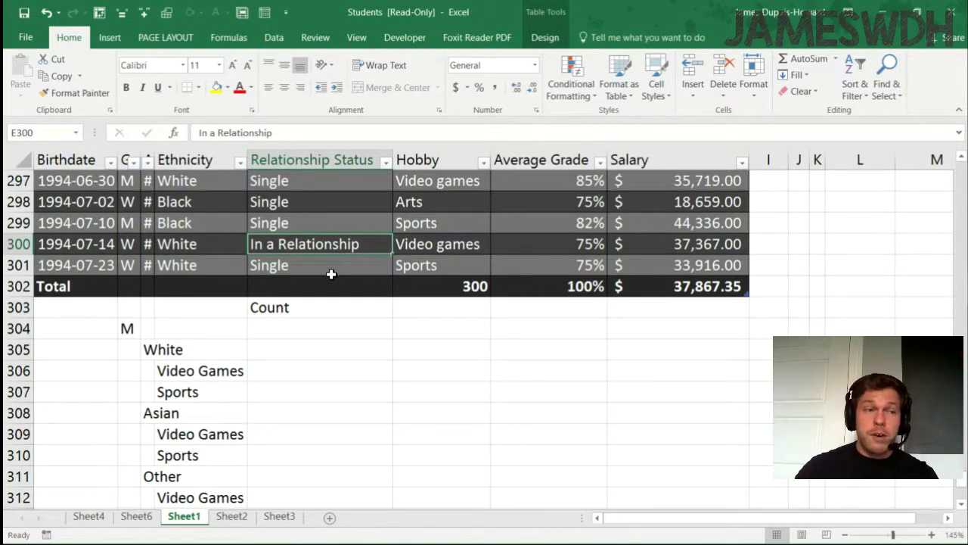
left_click_drag(128, 307, 333, 435)
left_click(373, 221)
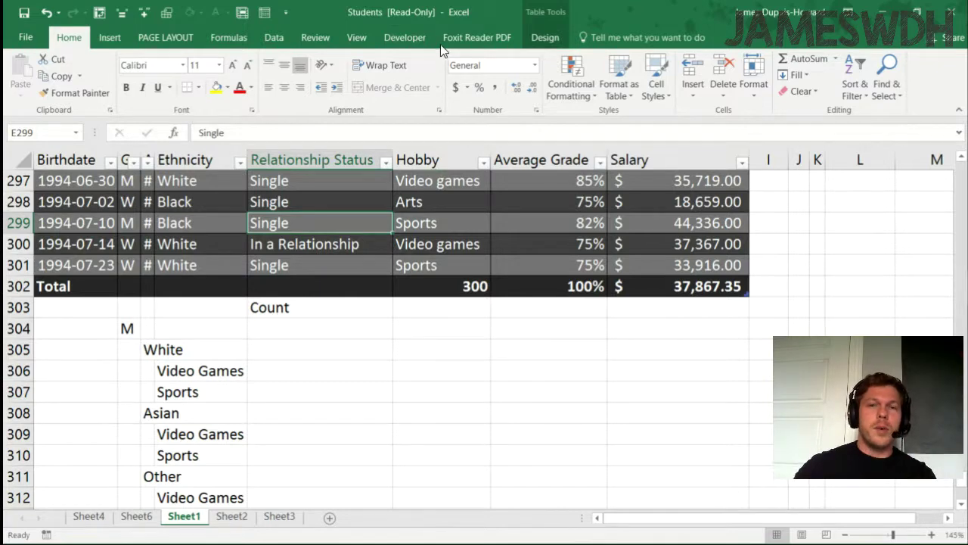
left_click(541, 42)
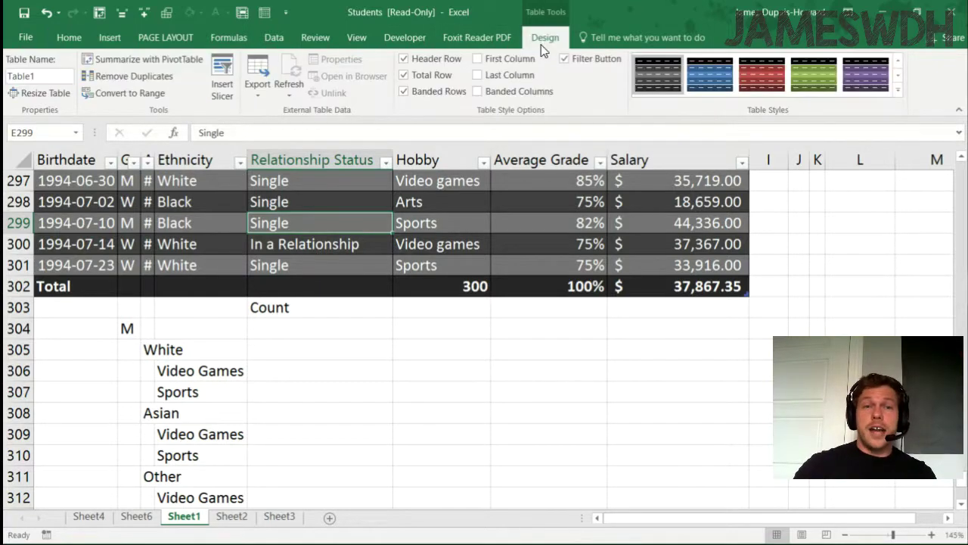
left_click(145, 63)
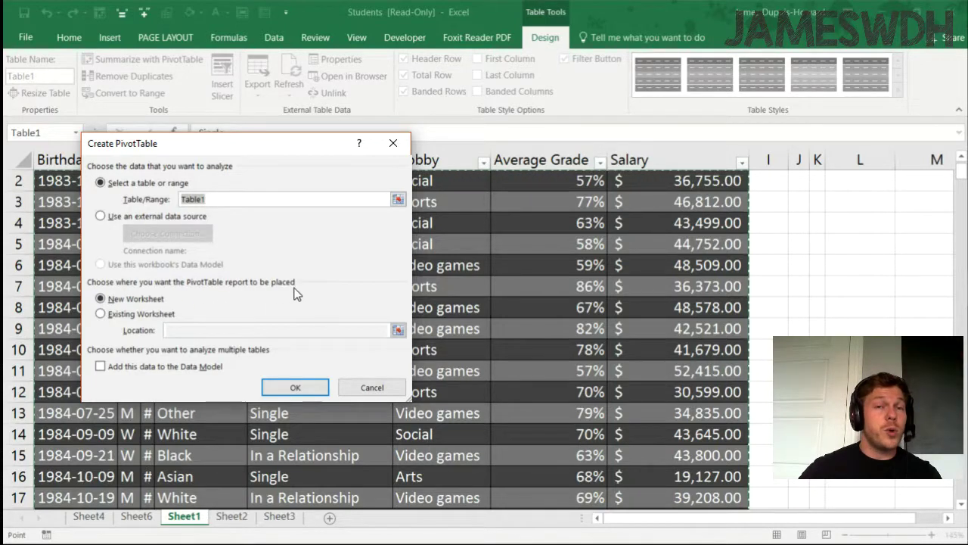
left_click(168, 315)
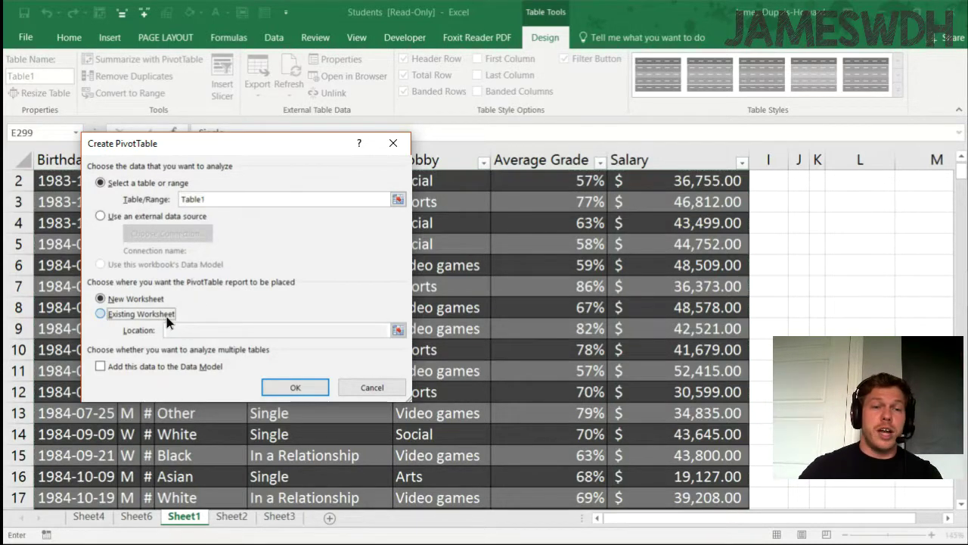
left_click(288, 520)
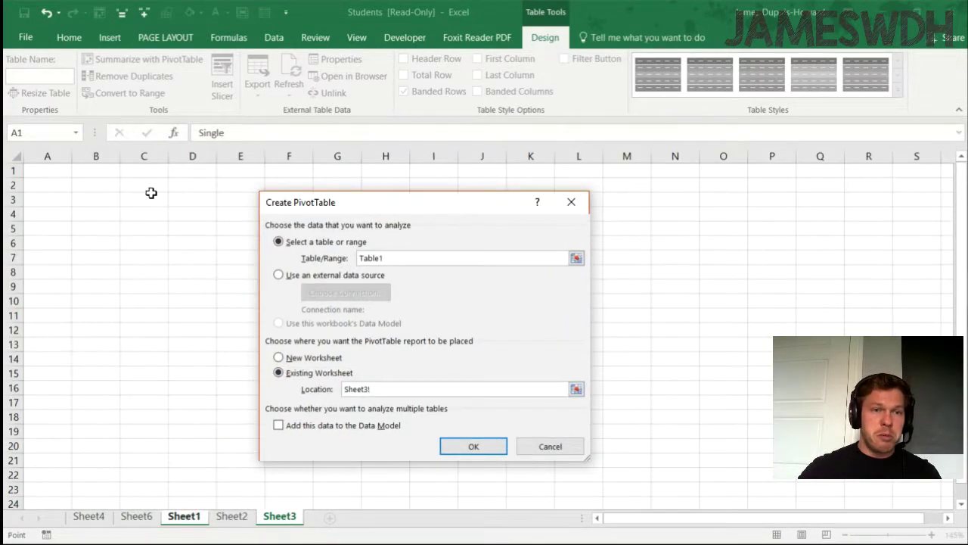
left_click(106, 186)
left_click_drag(101, 234, 93, 211)
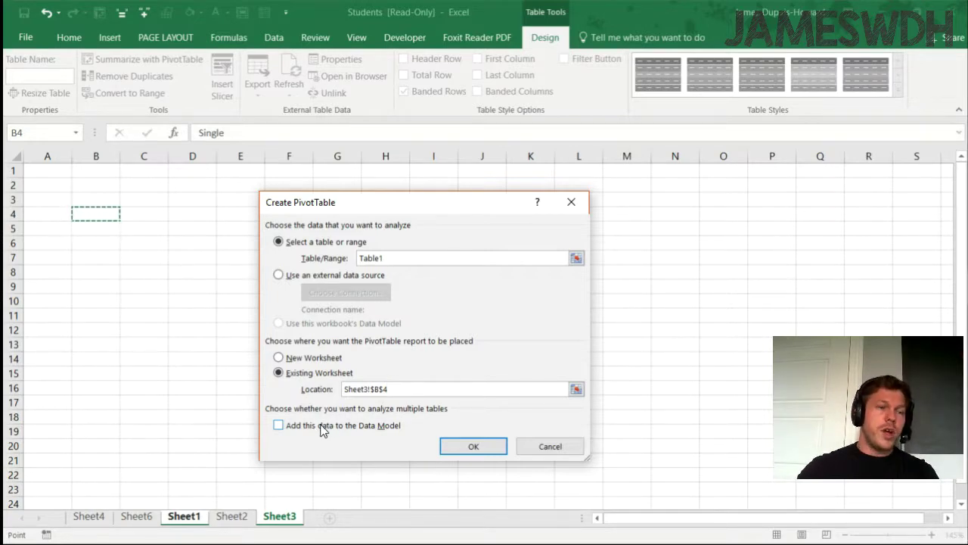
left_click(472, 446)
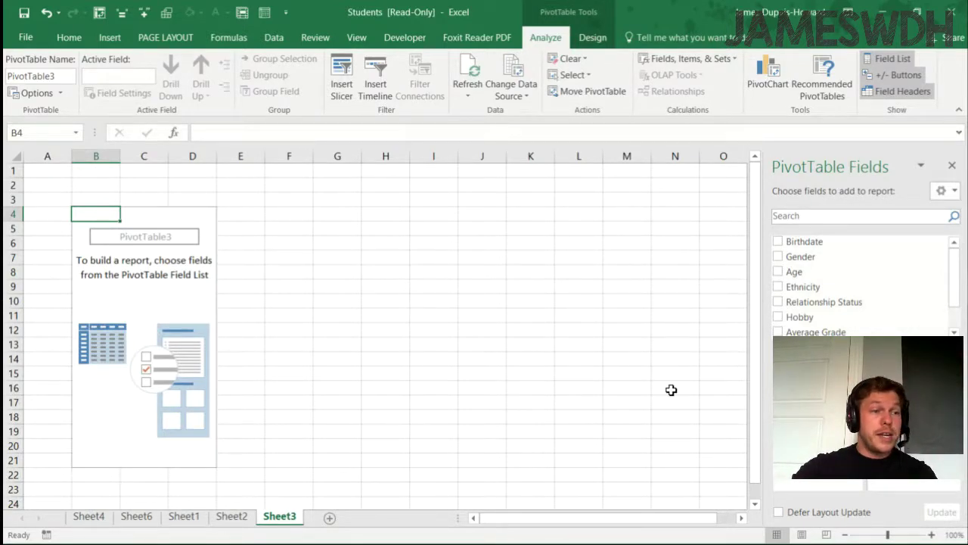
- Examine the empty PivotTable placeholder on Sheet3 and its field list with the Filters, Columns, Rows and Values areas
left_click_drag(47, 171, 336, 361)
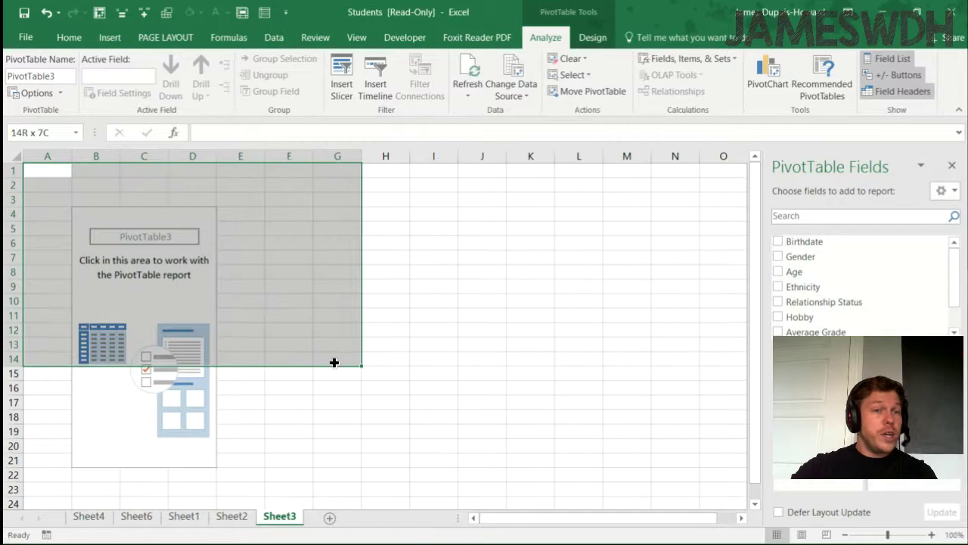
left_click_drag(240, 315, 292, 292)
left_click_drag(192, 185, 164, 225)
left_click(351, 386)
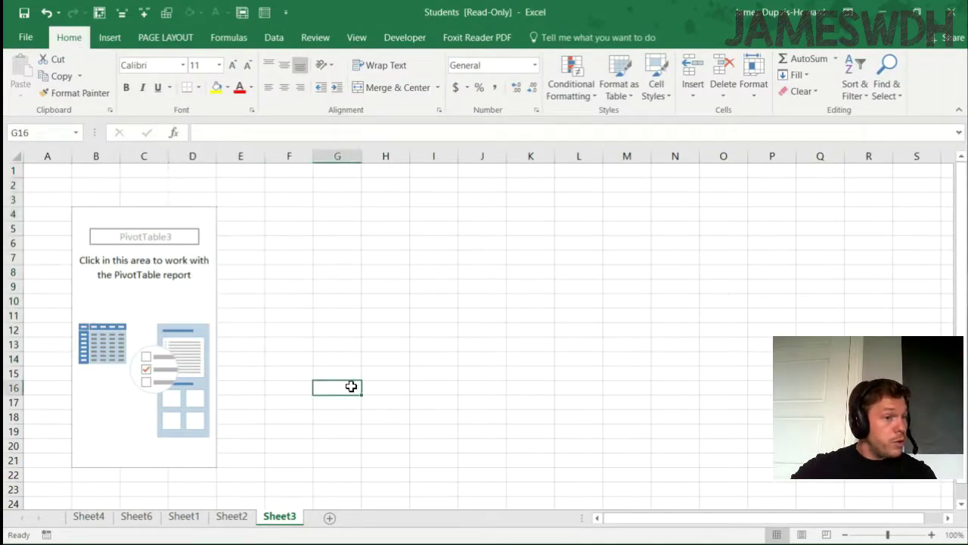
left_click(722, 315)
left_click(405, 242)
left_click(371, 315)
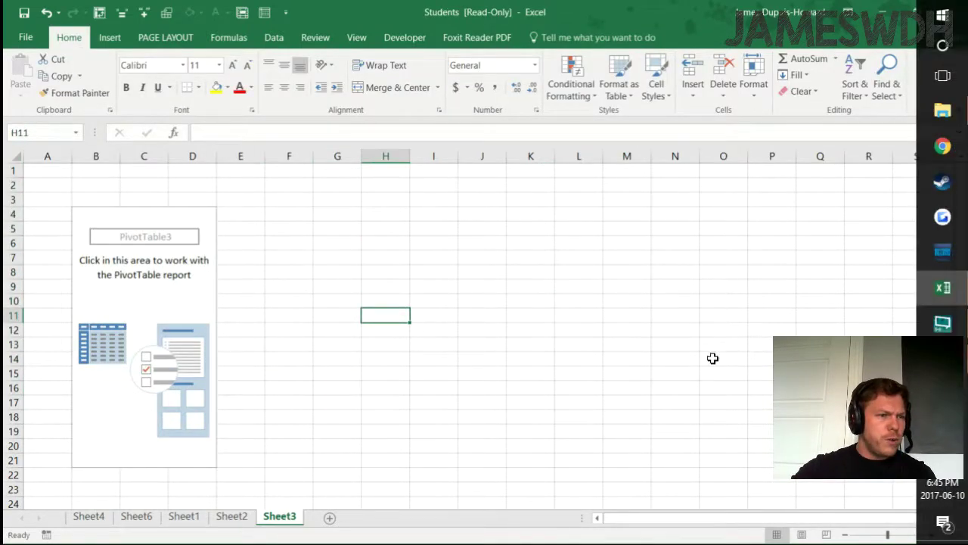
left_click(110, 257)
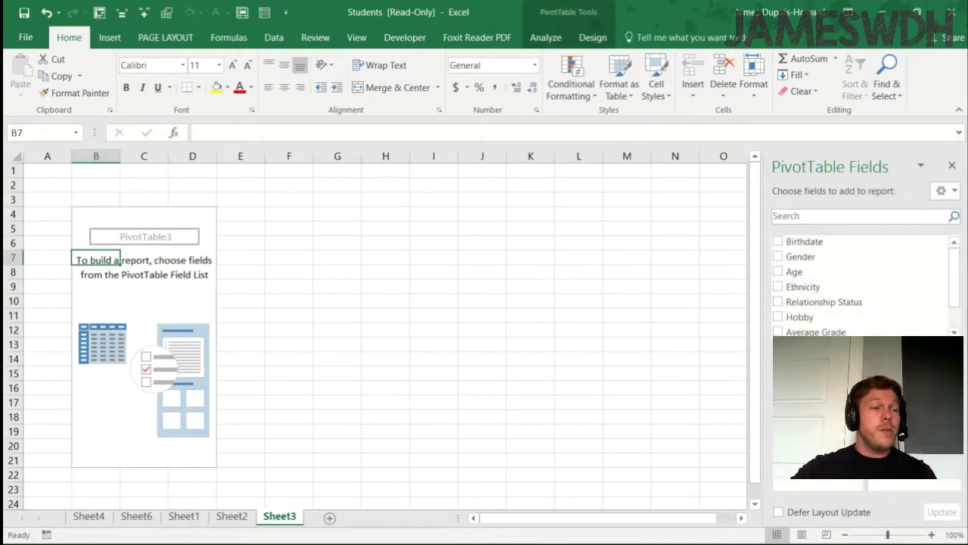
mouse_move(965, 348)
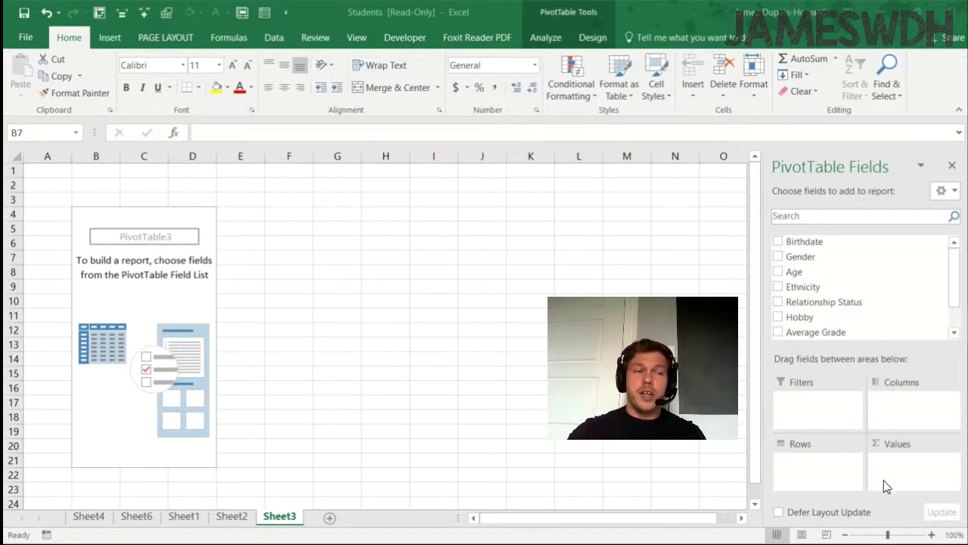
- Review the gender, ethnicity and hobby levels of the mock-up summary below the student table on Sheet1
left_click(173, 519)
left_click(173, 520)
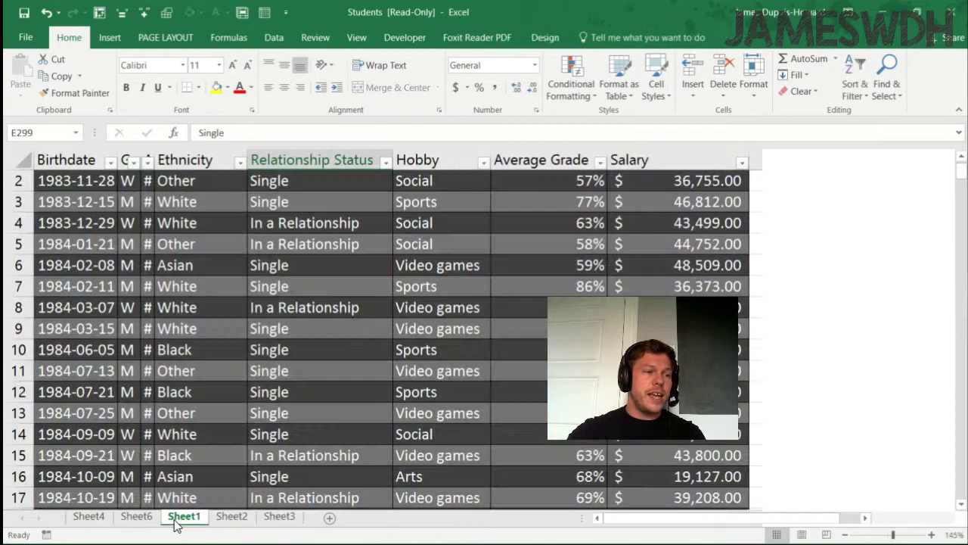
scroll(250, 446, "down", 20)
scroll(249, 442, "down", 20)
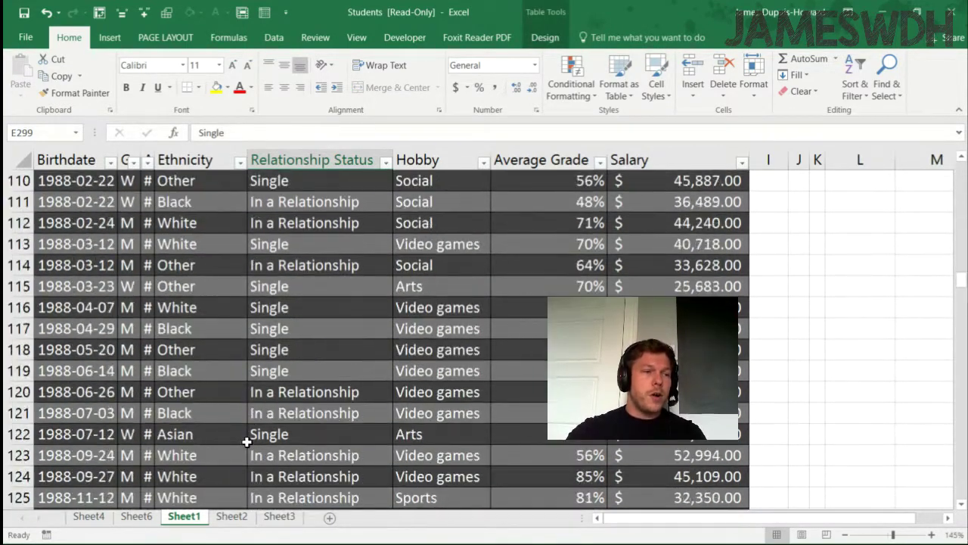
scroll(250, 434, "down", 20)
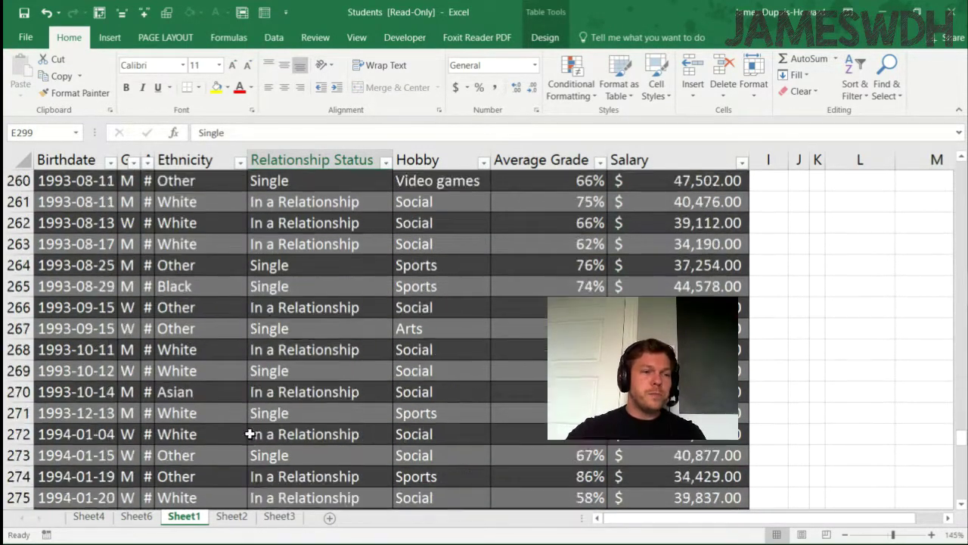
scroll(257, 433, "up", 3)
scroll(262, 433, "up", 3)
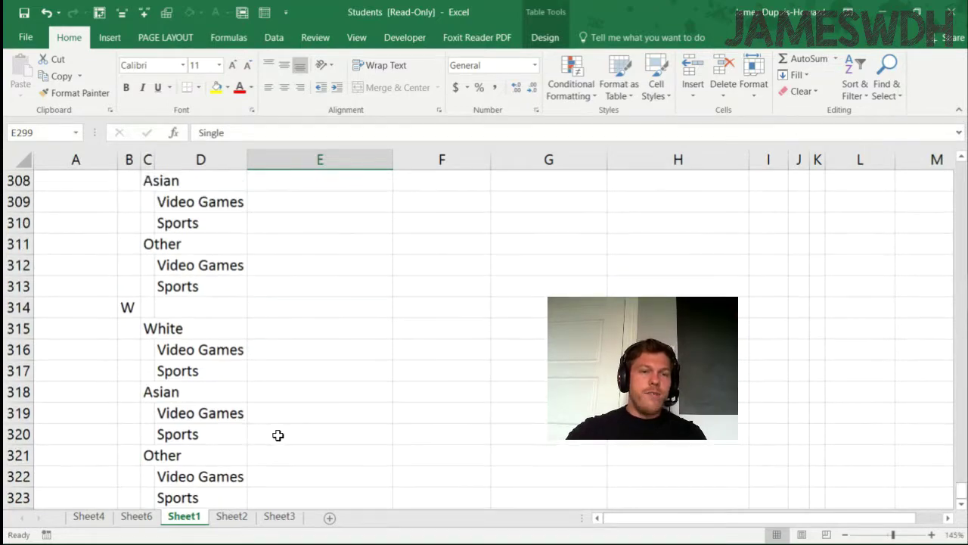
scroll(152, 352, "up", 1)
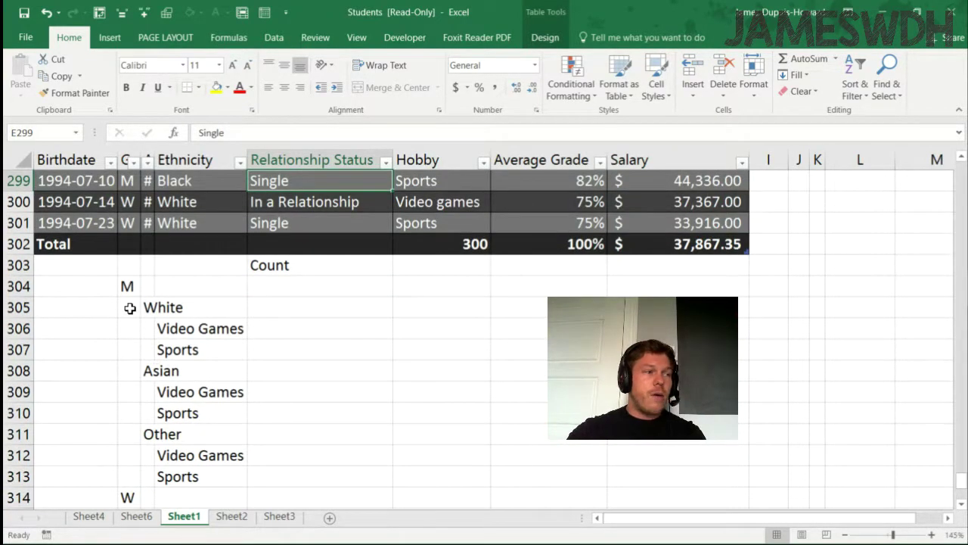
left_click_drag(129, 285, 230, 361)
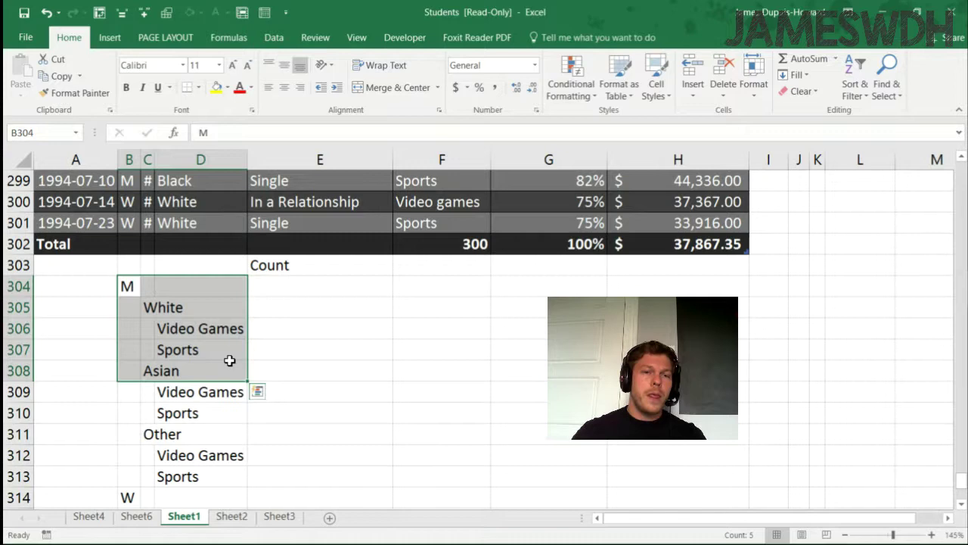
left_click(128, 285)
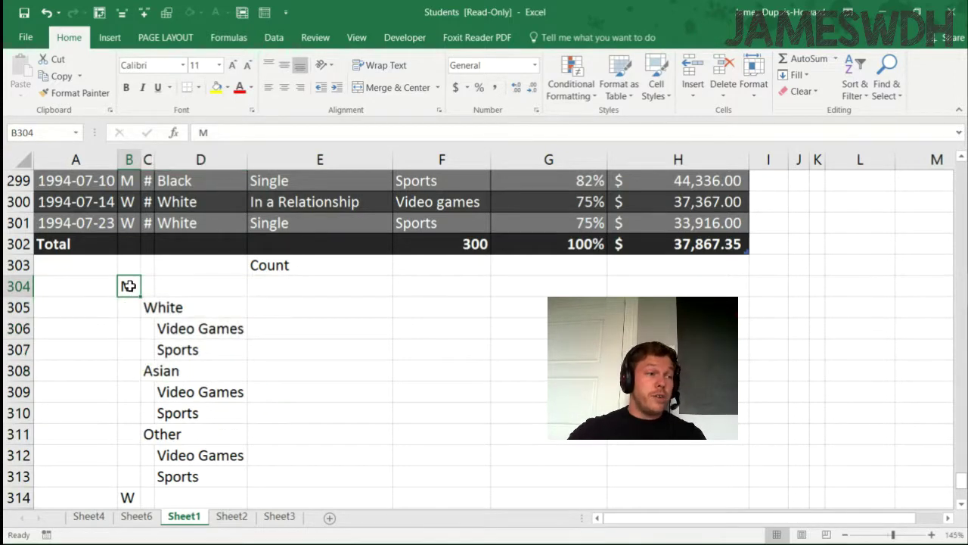
left_click(149, 308)
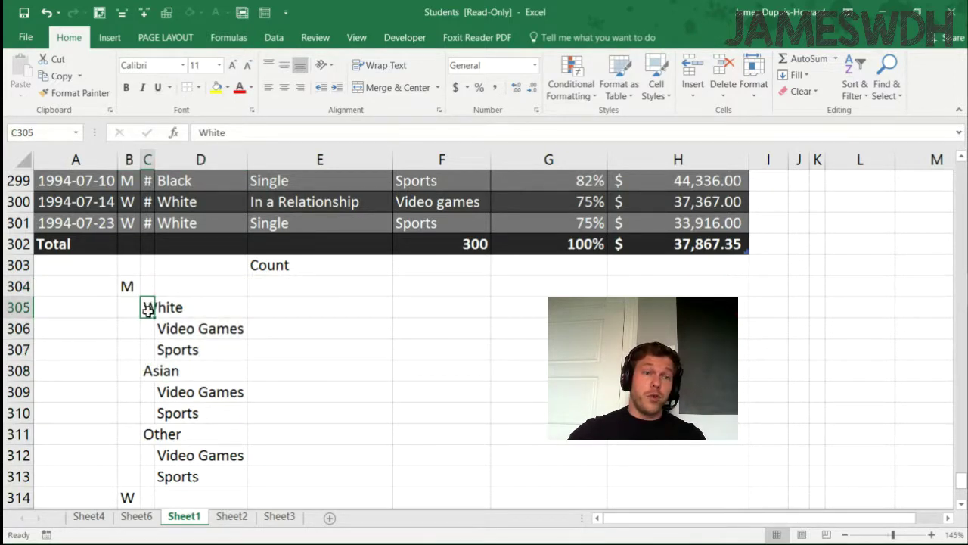
left_click(189, 330)
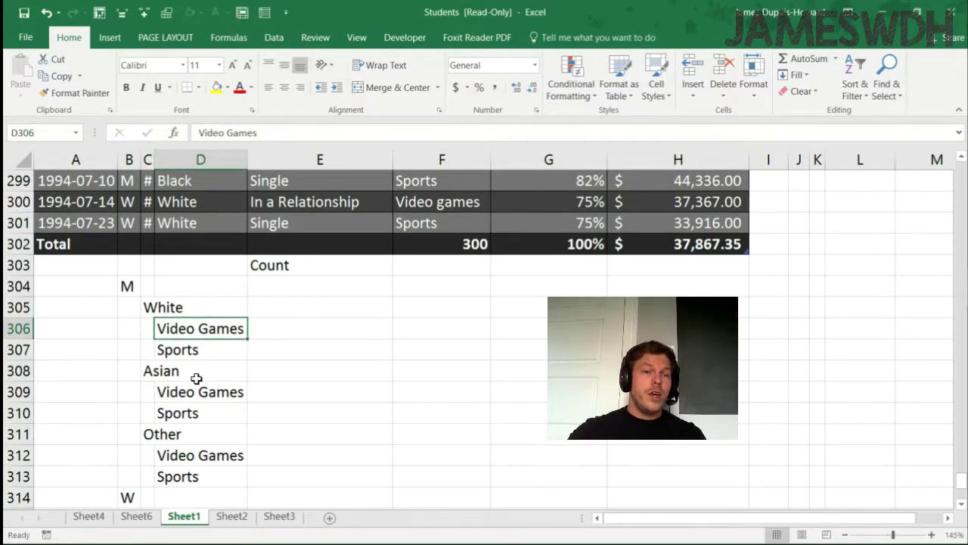
- Examine the Gender, Ethnicity and Hobby columns in the first rows of the student table
left_click_drag(961, 481, 958, 173)
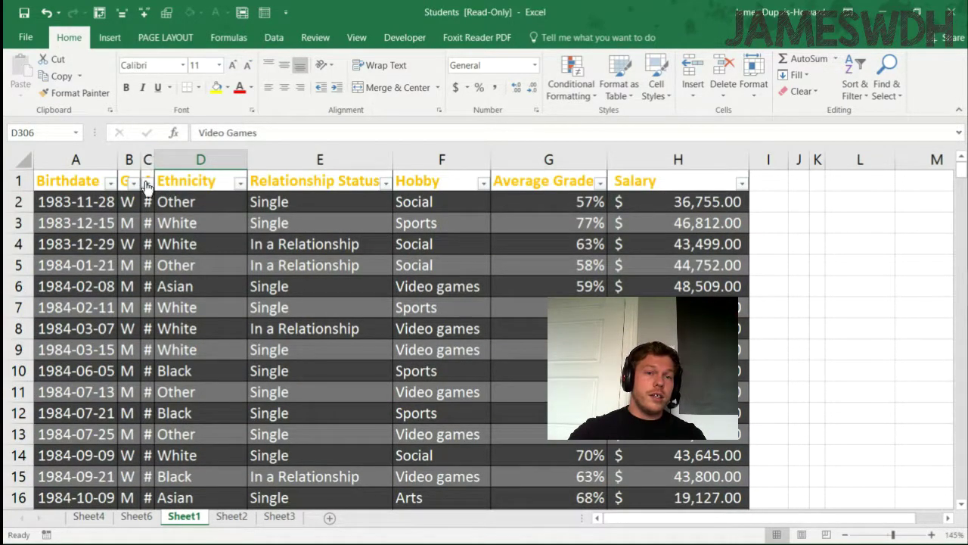
left_click_drag(129, 202, 131, 246)
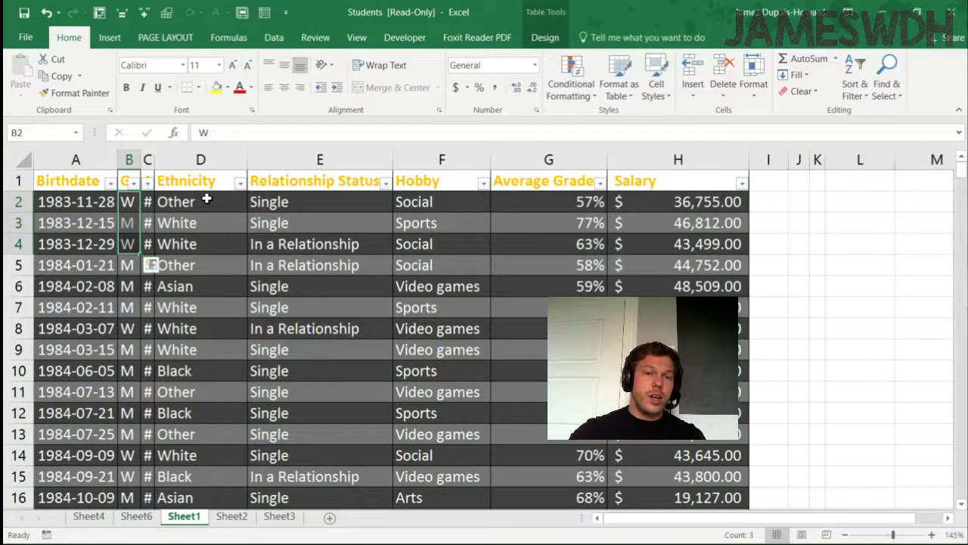
left_click_drag(206, 199, 206, 244)
left_click_drag(436, 199, 433, 250)
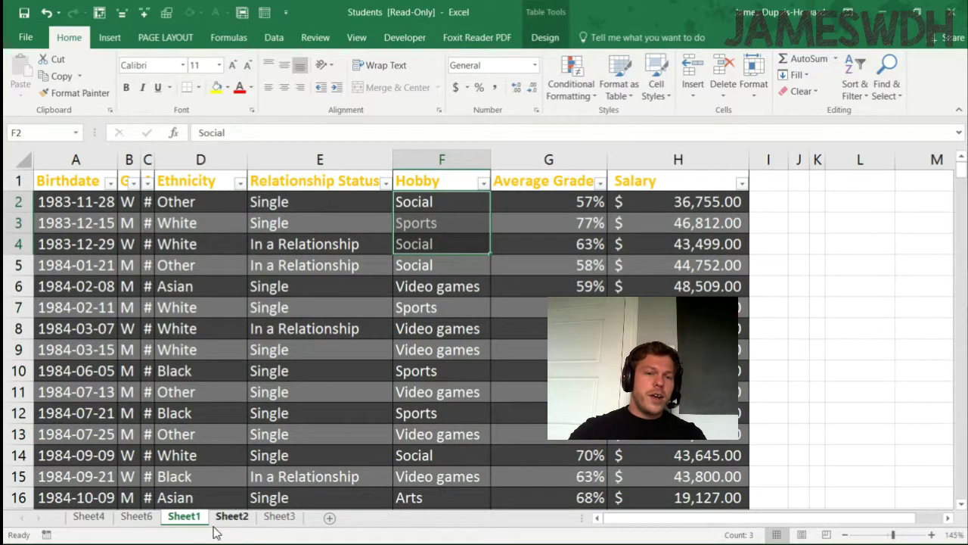
- Add Gender to the Rows area of the Sheet3 PivotTable and also to Values as Count of Gender
left_click(292, 522)
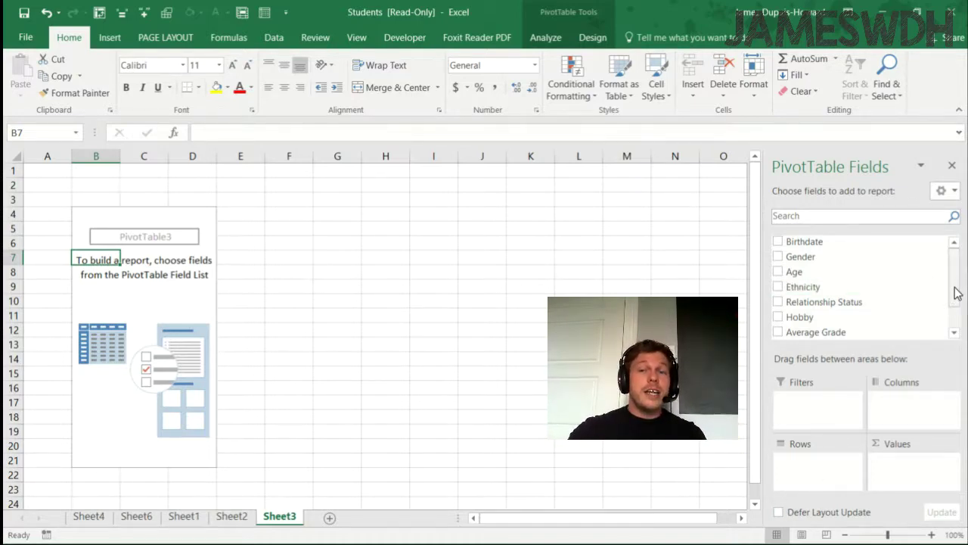
left_click_drag(957, 293, 956, 305)
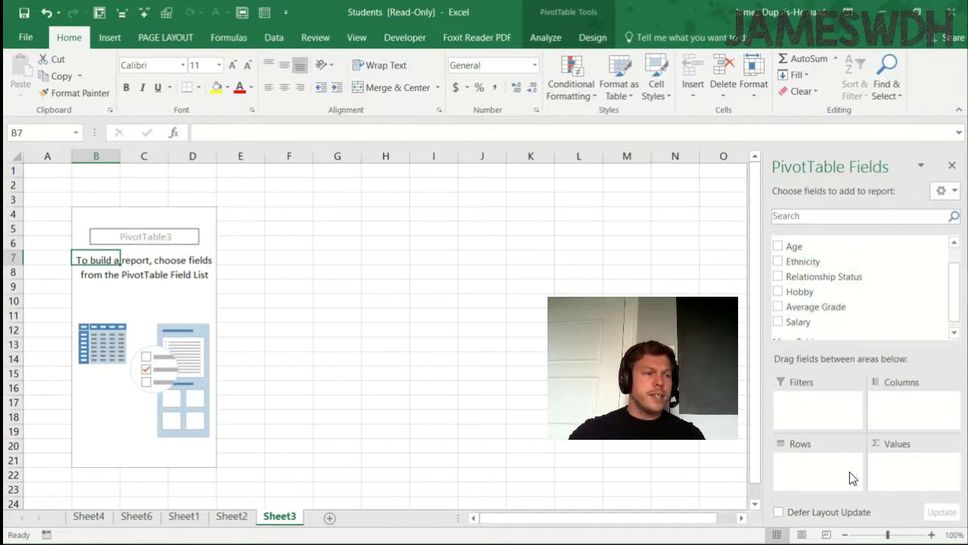
left_click_drag(953, 313, 951, 302)
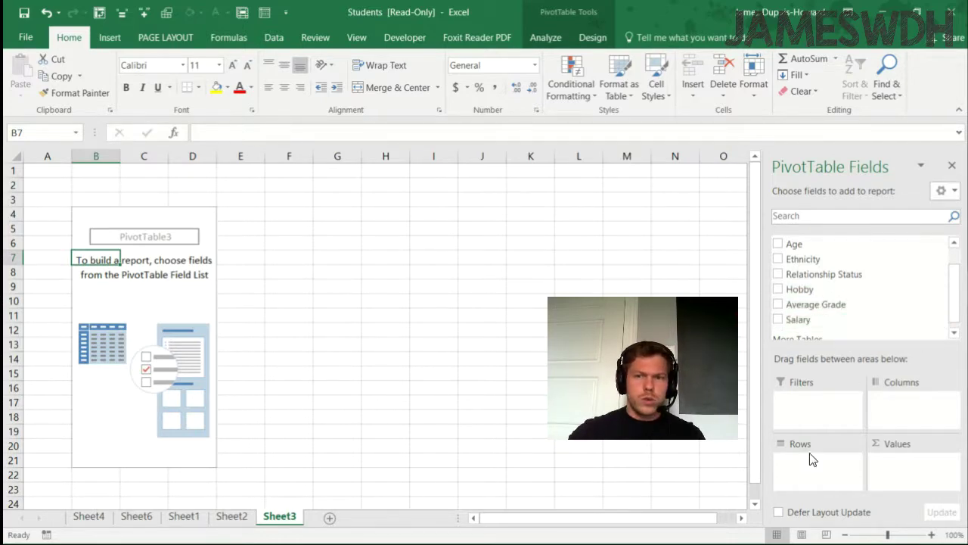
left_click_drag(952, 307, 952, 295)
left_click_drag(842, 259, 817, 463)
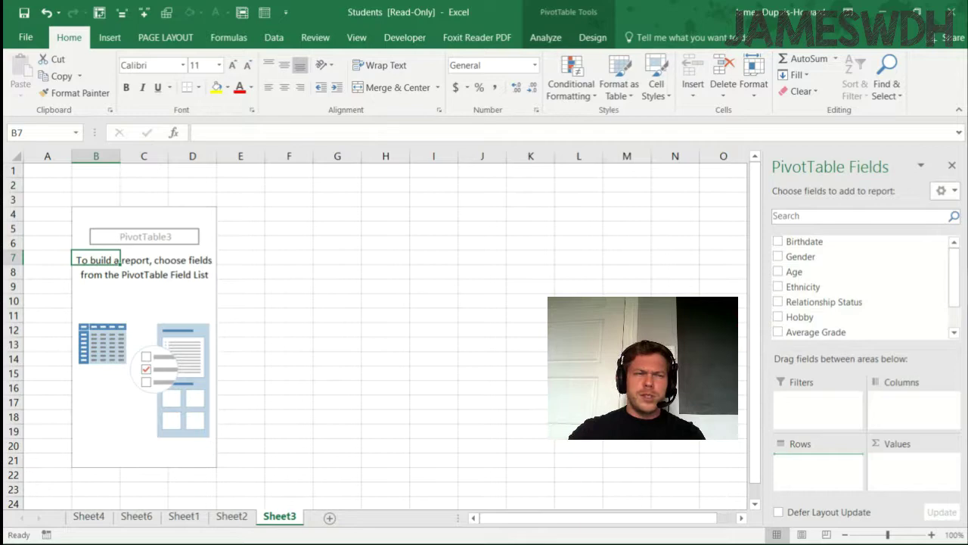
left_click_drag(794, 454, 794, 461)
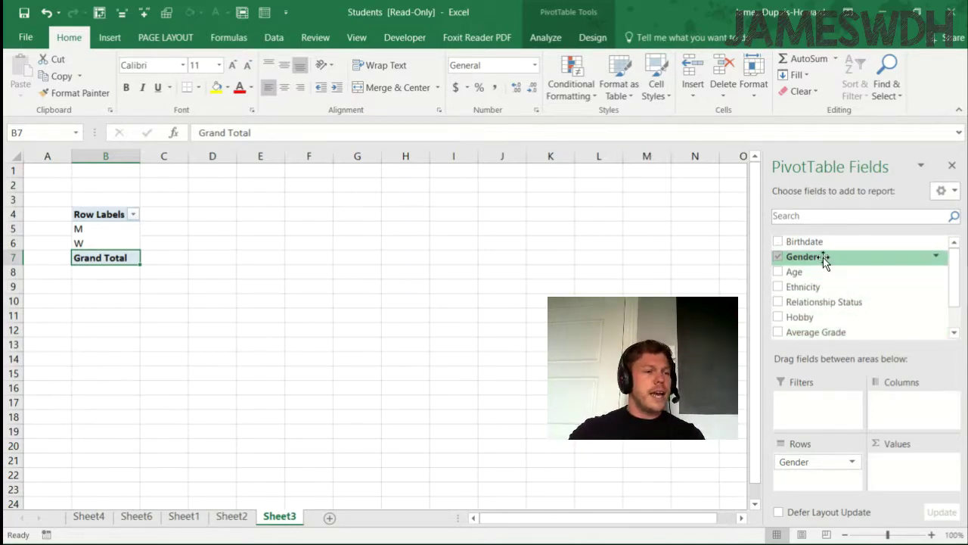
scroll(794, 268, "down", 1)
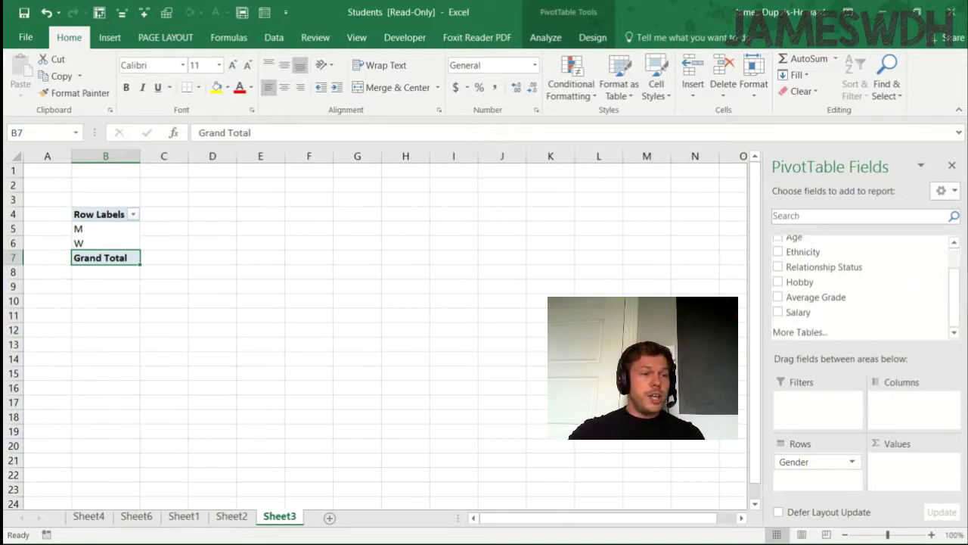
left_click_drag(817, 461, 908, 461)
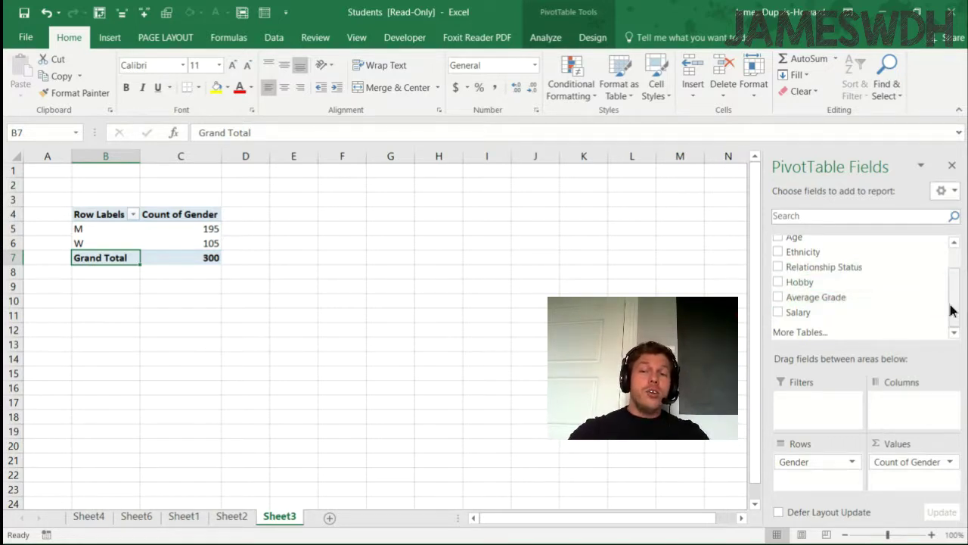
- Add Hobby to the Rows area beneath Gender and check the nested hobby rows in the PivotTable
left_click_drag(952, 307, 953, 281)
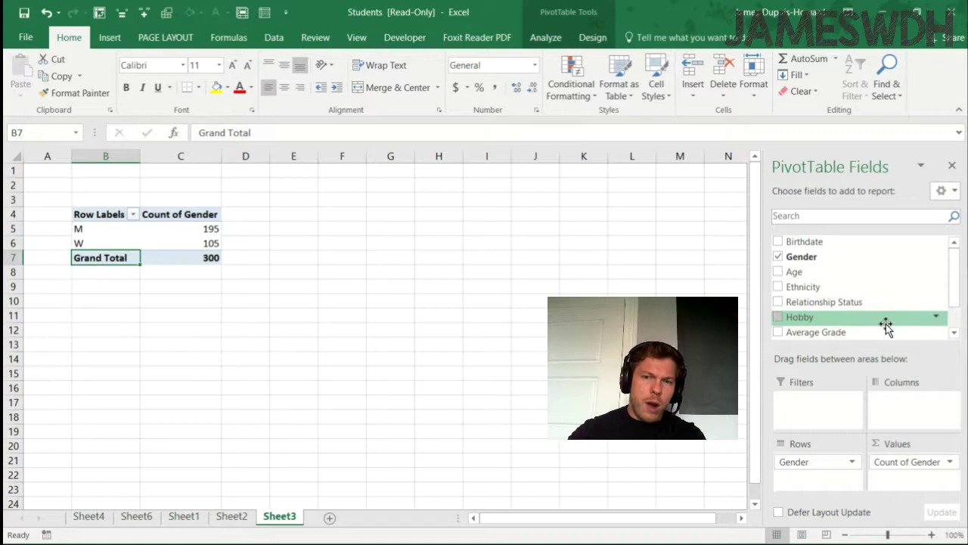
left_click_drag(886, 325, 810, 478)
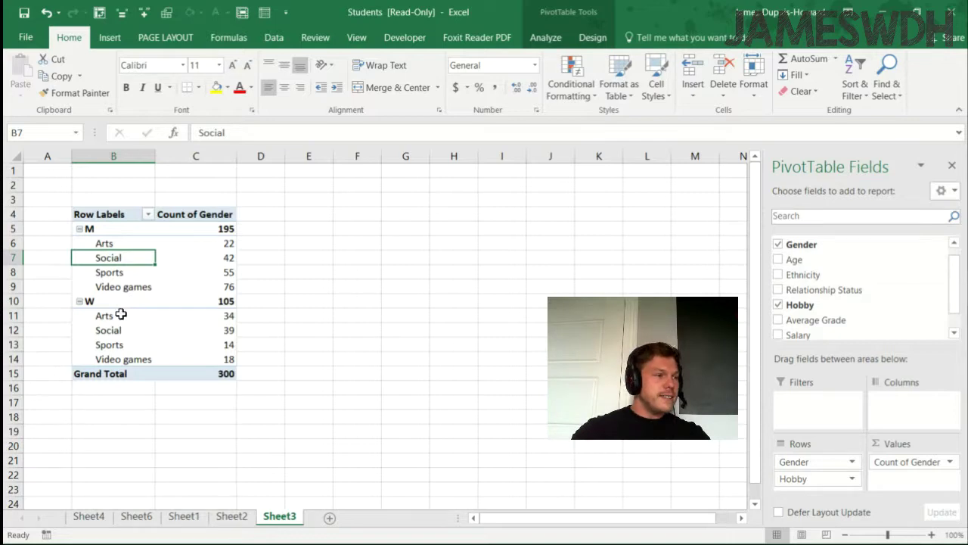
left_click(121, 245)
left_click(124, 259)
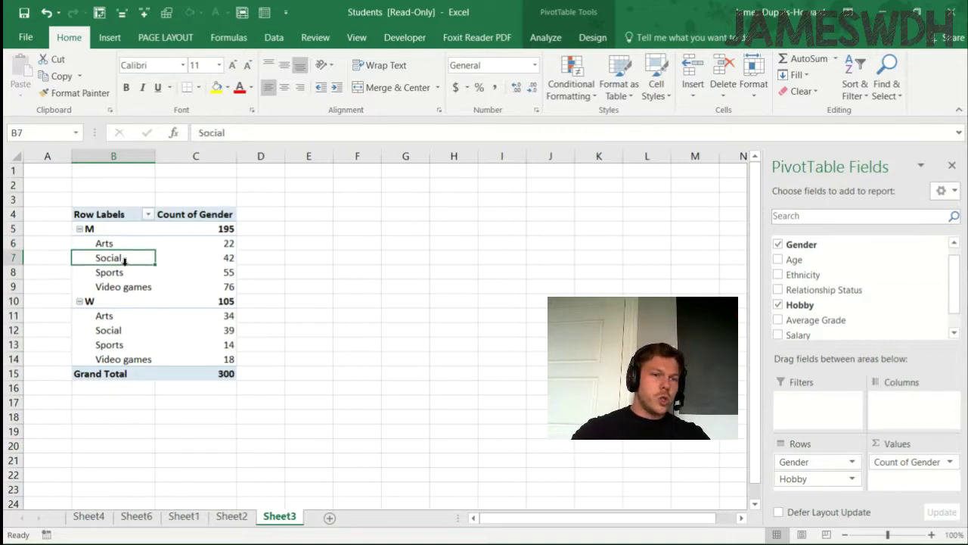
- Filter the Hobby field of the PivotTable to show only Sports and Video games
left_click(124, 272)
left_click(126, 287)
left_click(123, 243)
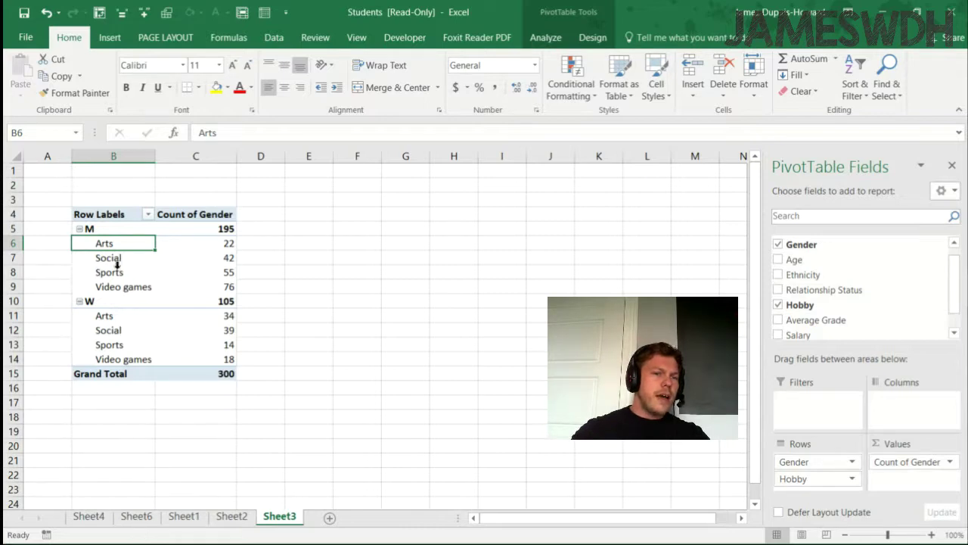
left_click(114, 272)
left_click(127, 287)
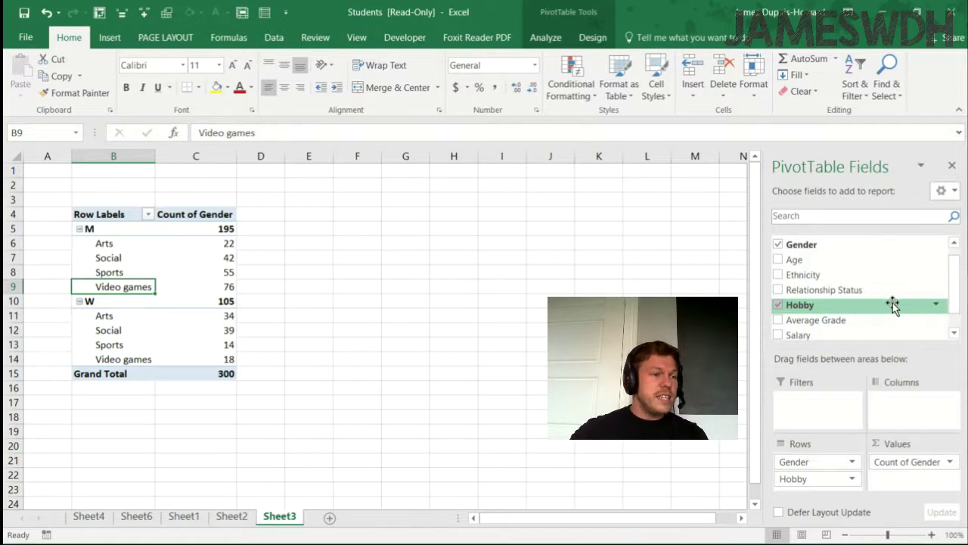
left_click(935, 305)
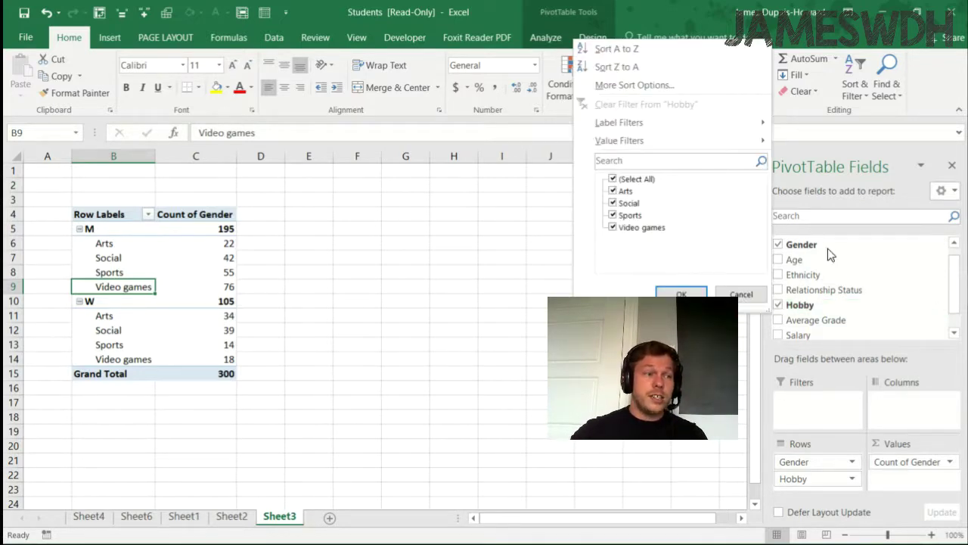
left_click(612, 191)
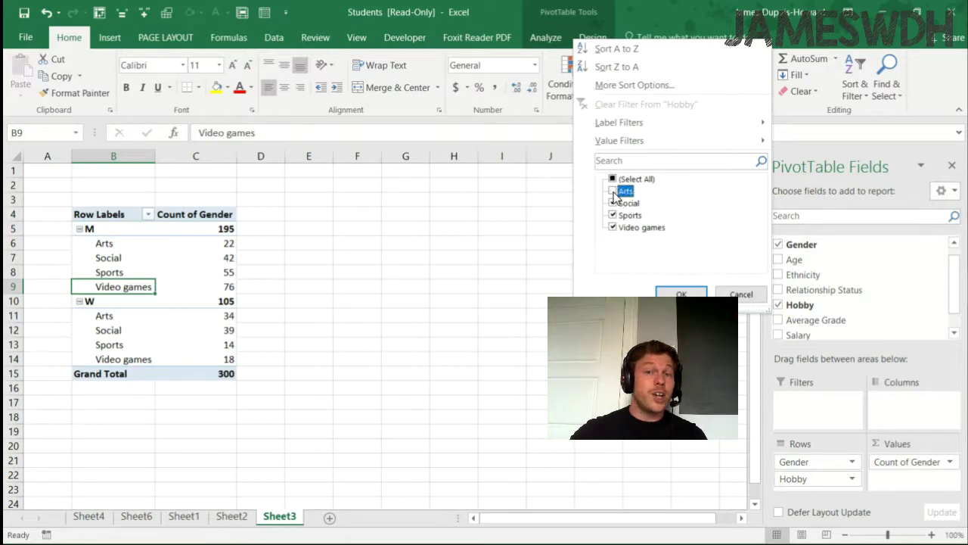
left_click(612, 203)
left_click(679, 294)
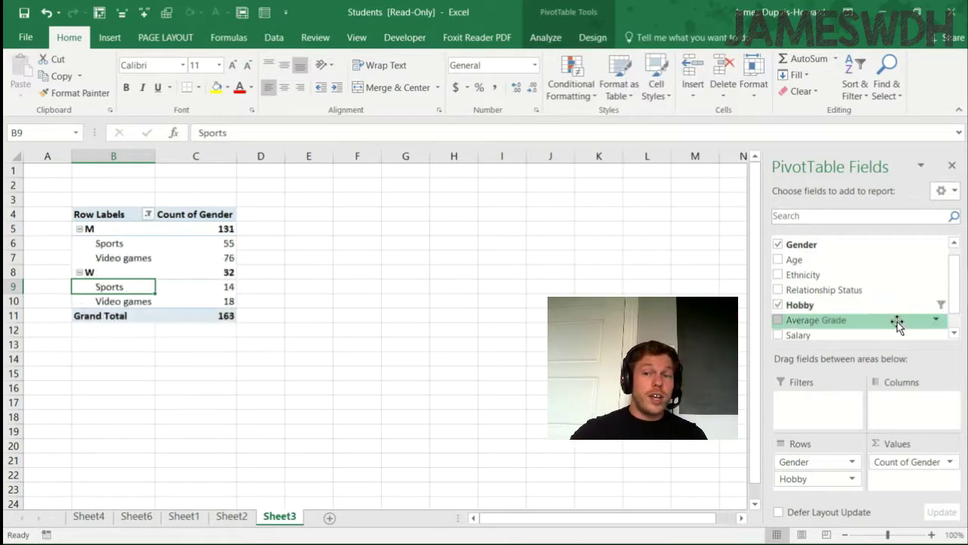
left_click(939, 306)
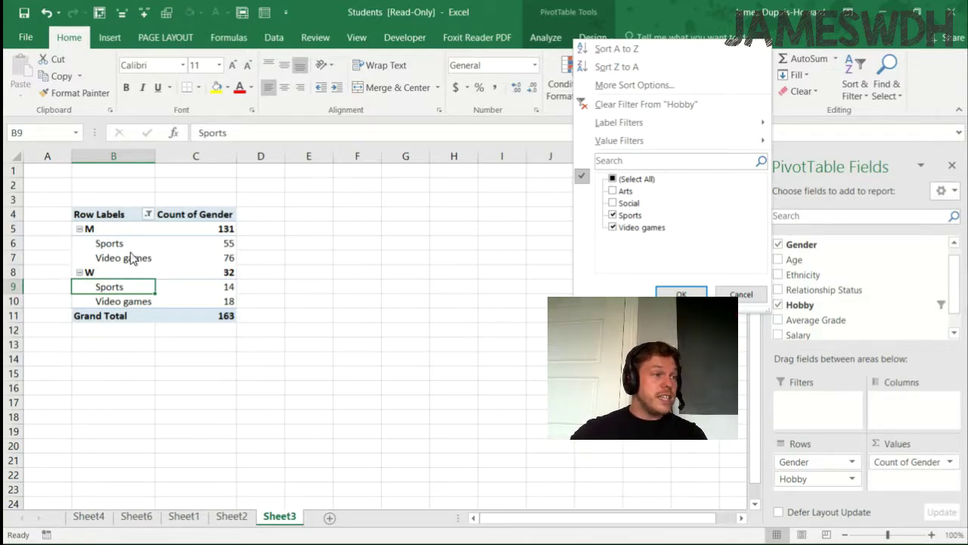
left_click(957, 301)
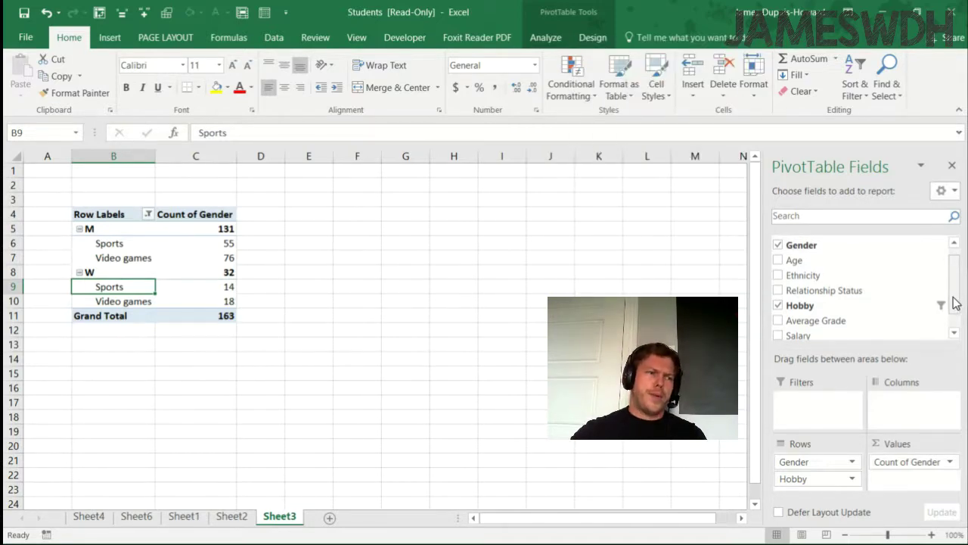
- Add Ethnicity to the Rows area and place it between Gender and Hobby
left_click(875, 277)
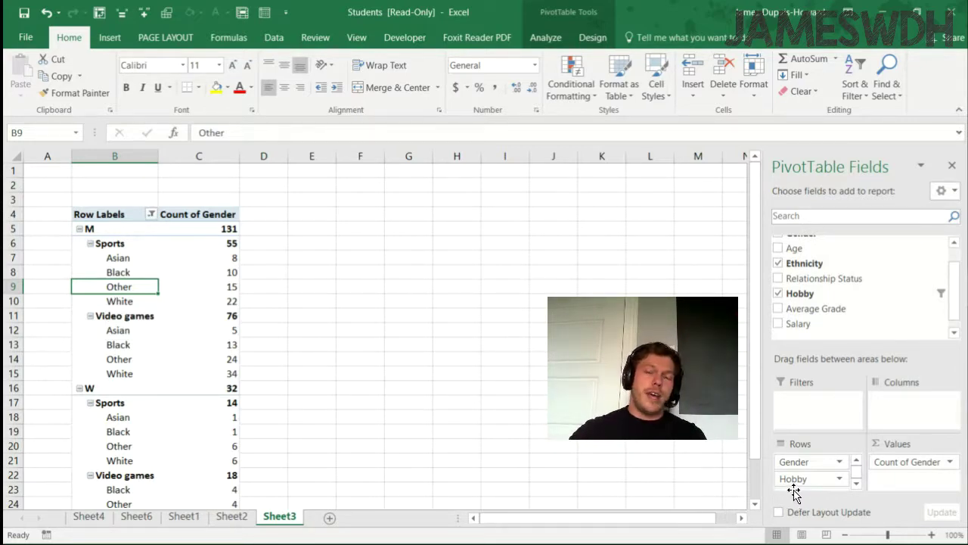
scroll(793, 492, "down", 1)
scroll(794, 492, "up", 1)
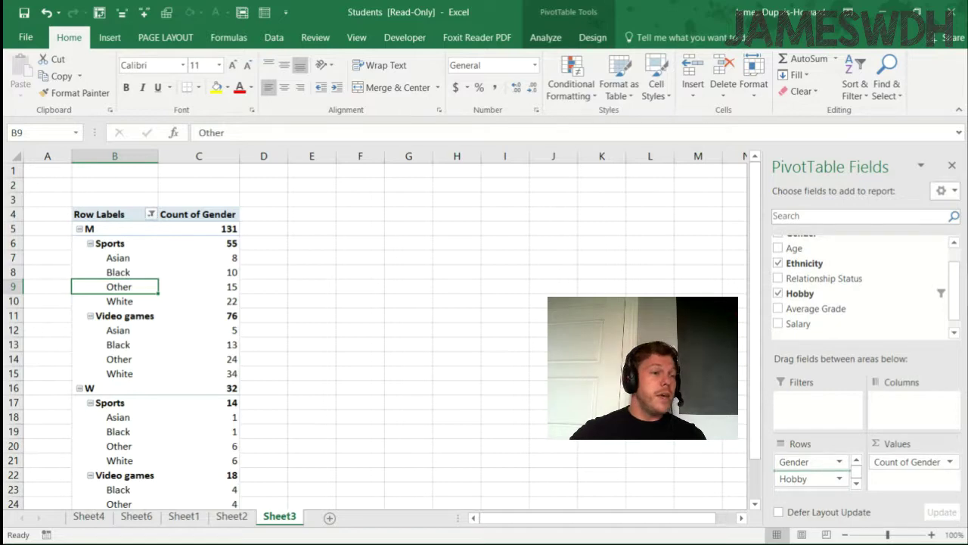
scroll(800, 478, "down", 1)
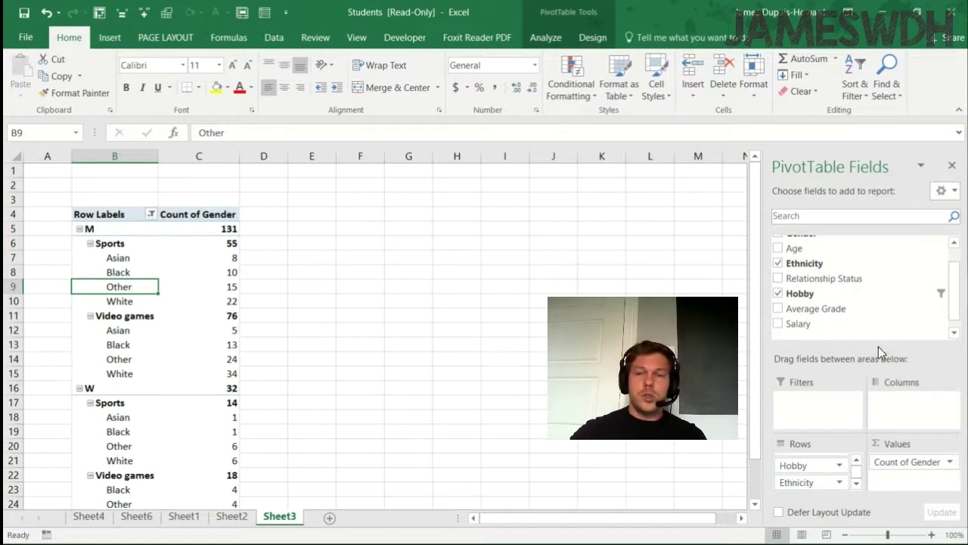
left_click_drag(878, 345, 878, 280)
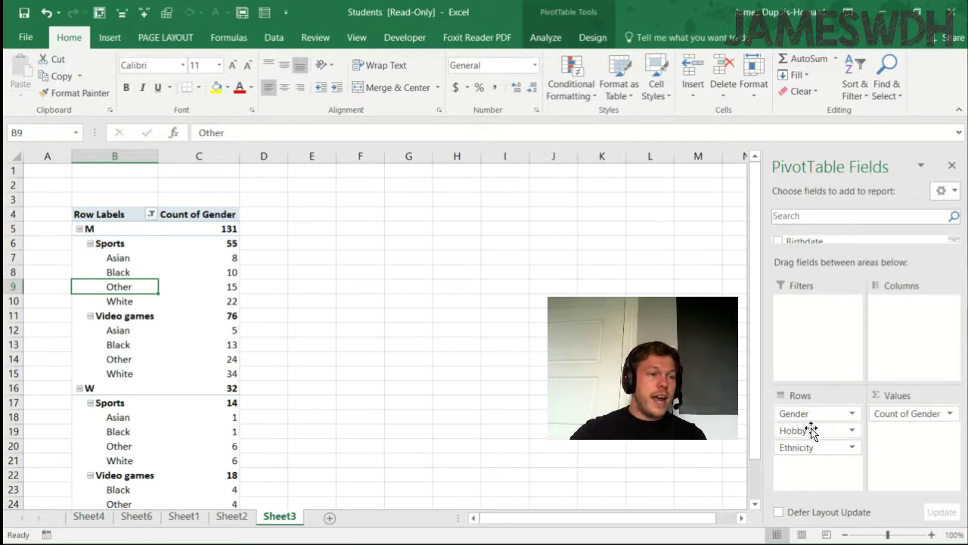
mouse_move(801, 434)
left_mouse_down()
mouse_move(800, 454)
mouse_move(814, 425)
left_mouse_up()
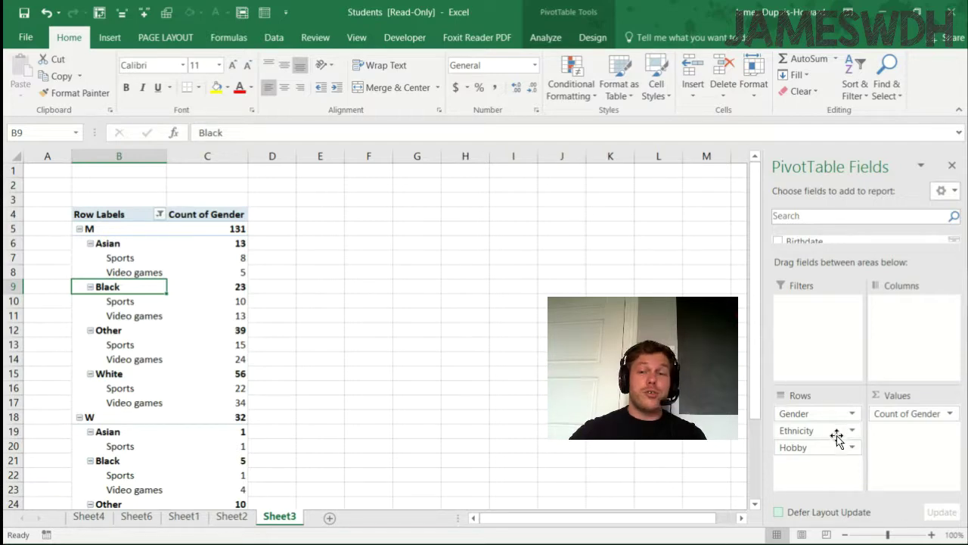
- Filter the Ethnicity field to leave out Other, keeping Asian, Black and White
left_click_drag(877, 248, 865, 344)
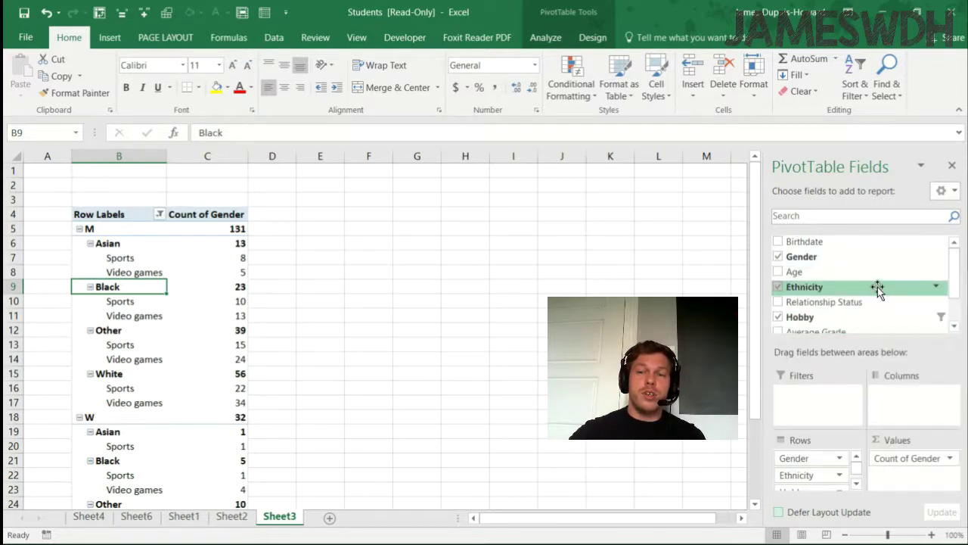
left_click(937, 290)
left_click(613, 196)
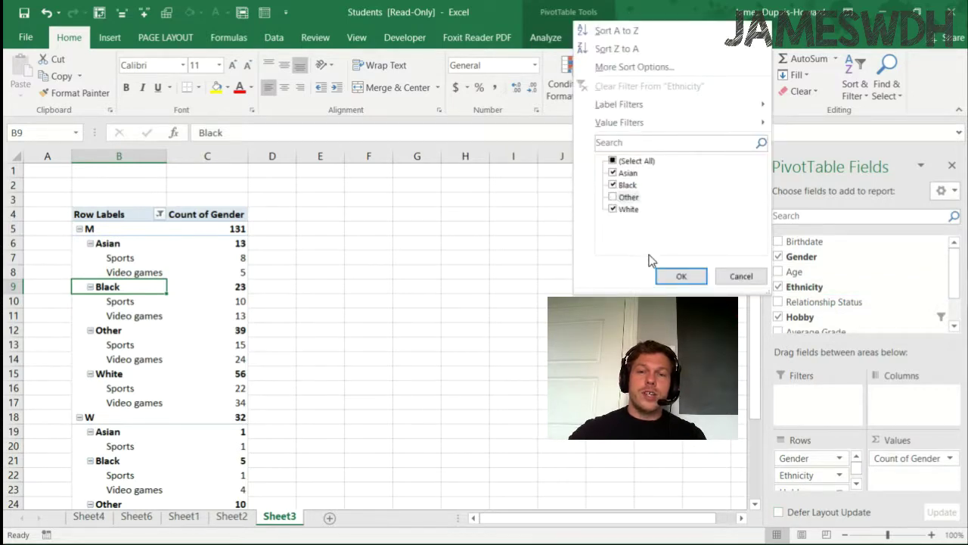
left_click(670, 275)
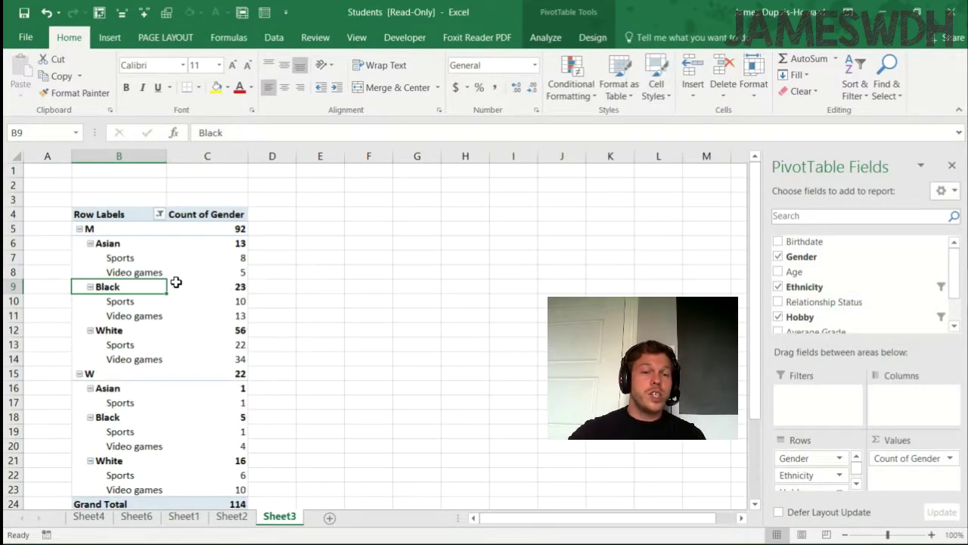
- Check the Sports and Video games counts for each ethnicity under M in the PivotTable
left_click(231, 258)
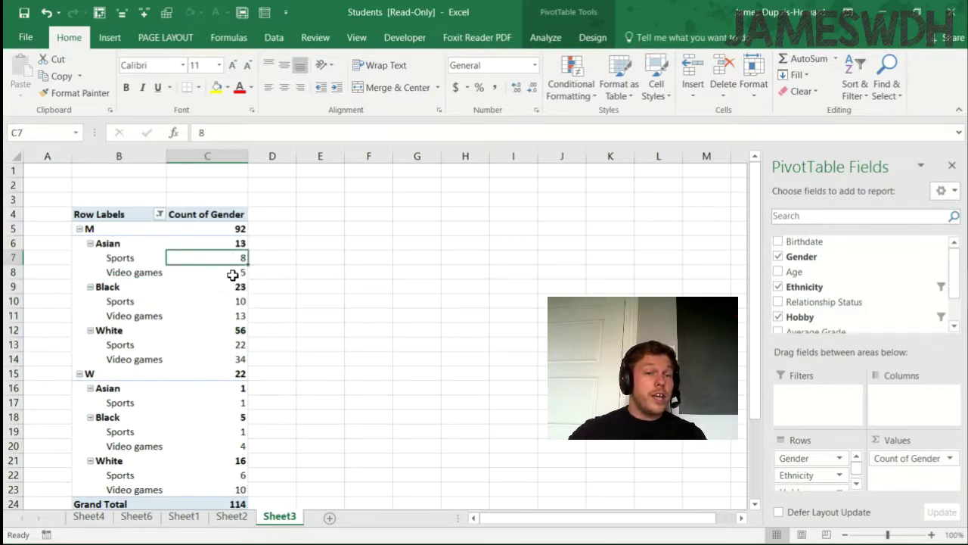
left_click(231, 274)
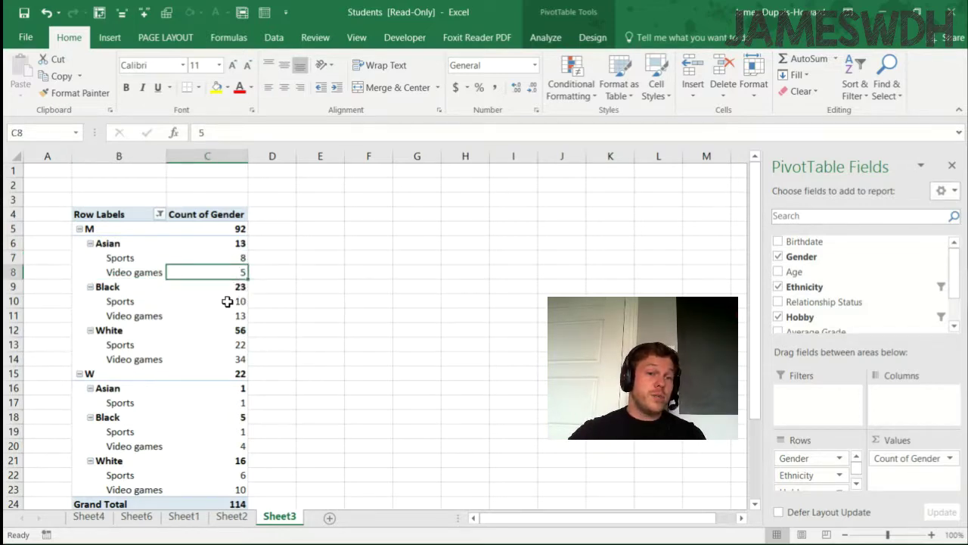
left_click(227, 301)
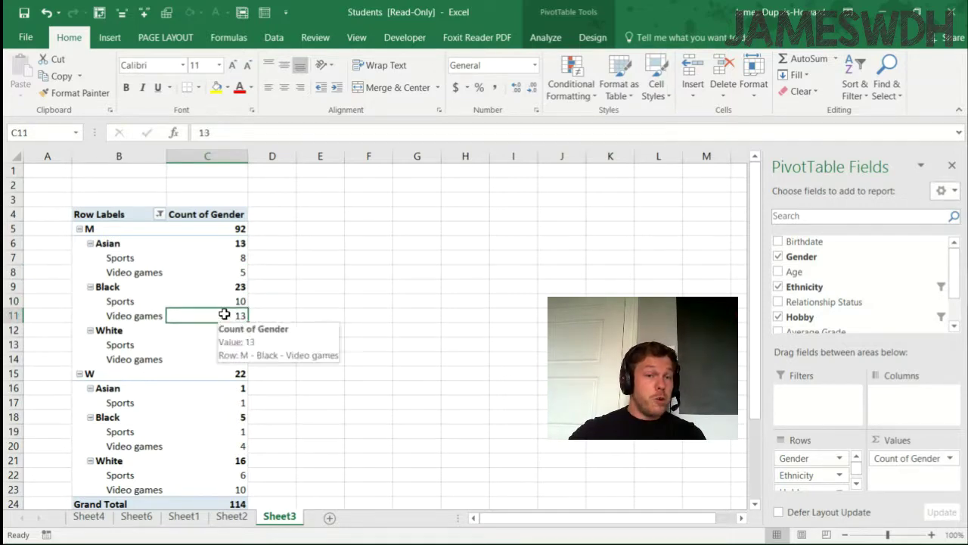
left_click(212, 359)
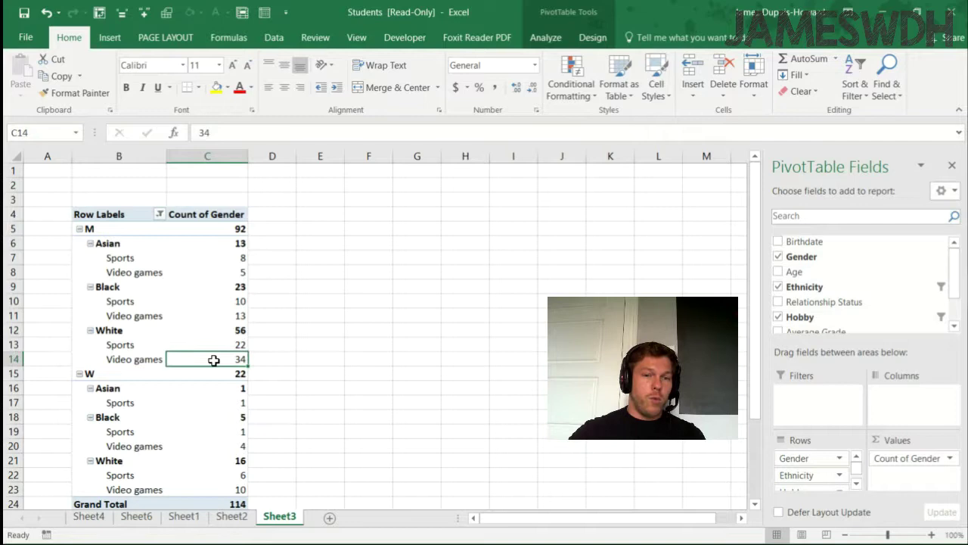
left_click(217, 345)
scroll(250, 356, "down", 1)
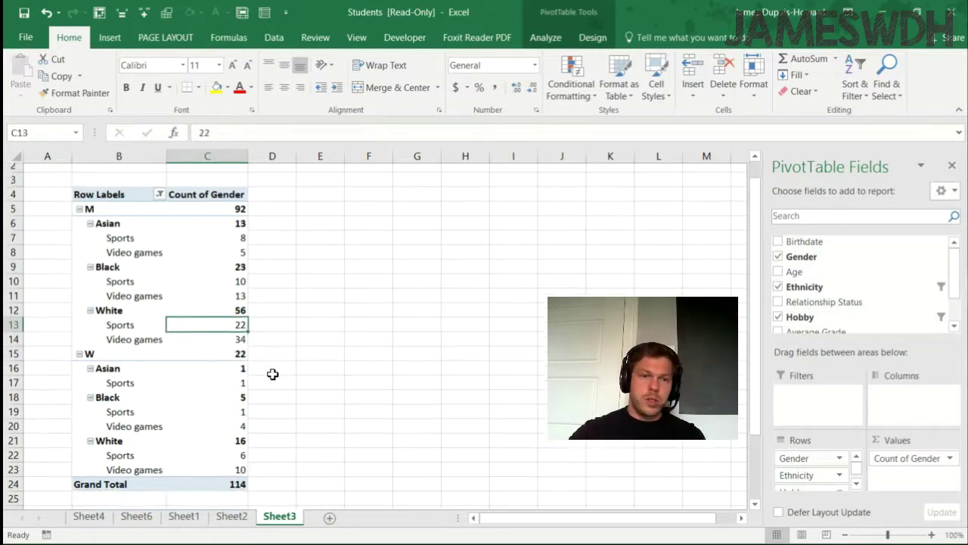
- Check the Sports and Video games counts for each ethnicity under W in the PivotTable
left_click(228, 360)
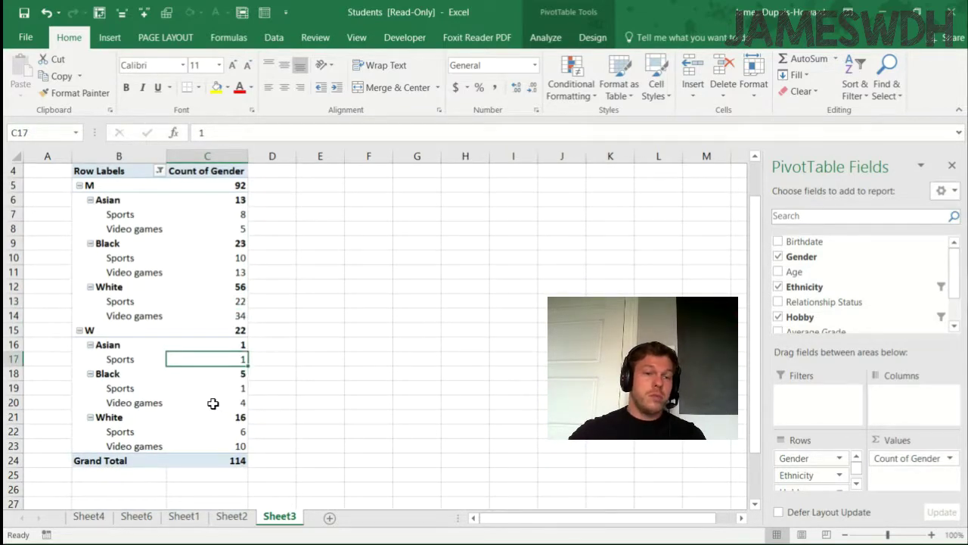
mouse_move(213, 403)
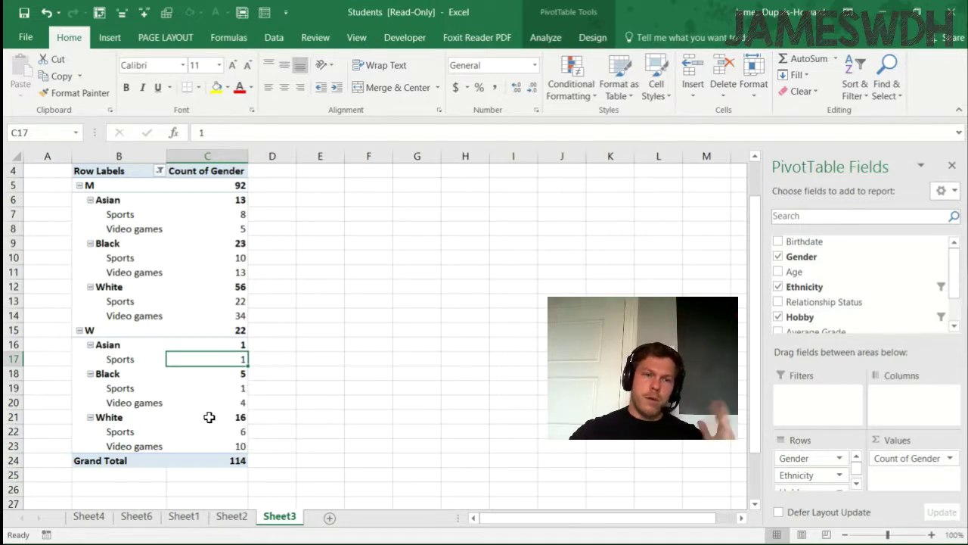
left_click(224, 389)
left_click(221, 403)
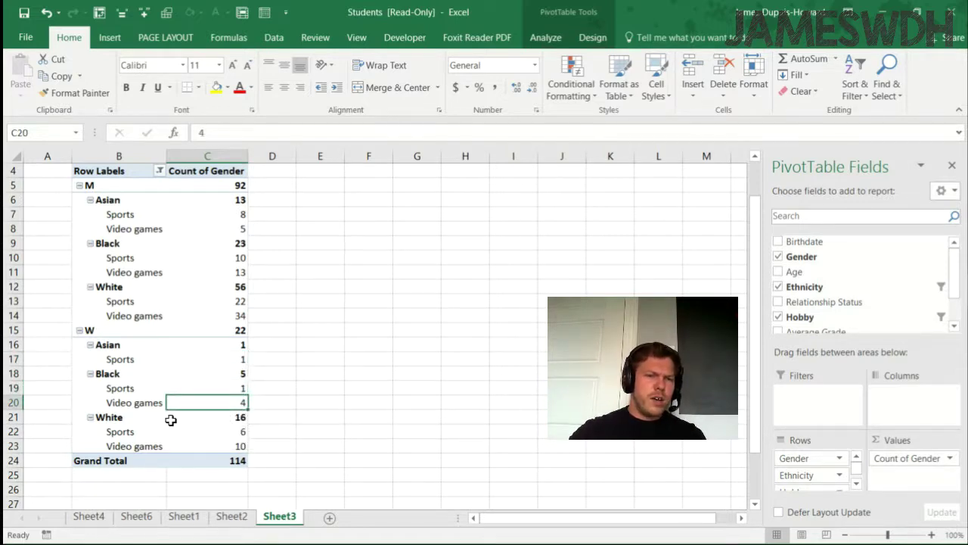
left_click(195, 388)
left_click(197, 404)
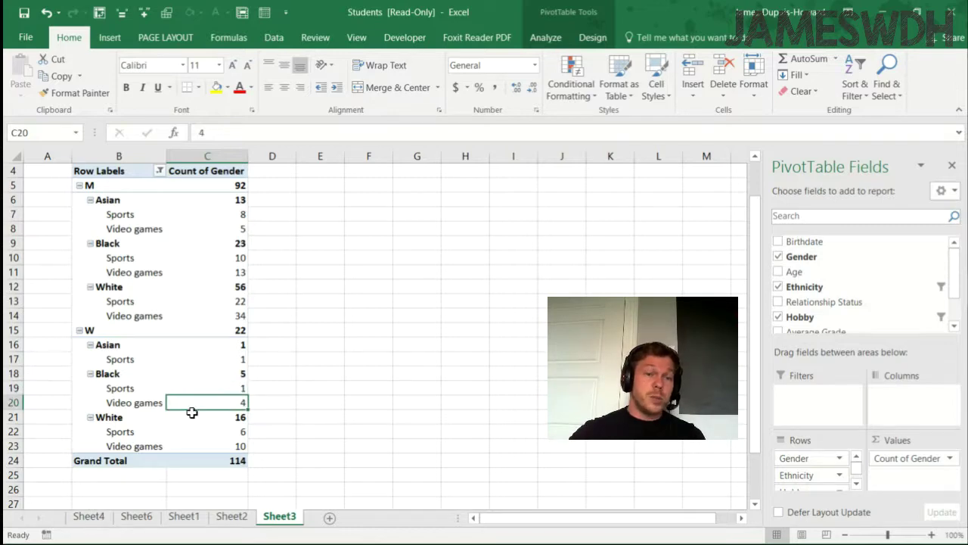
left_click(136, 436)
left_click(205, 432)
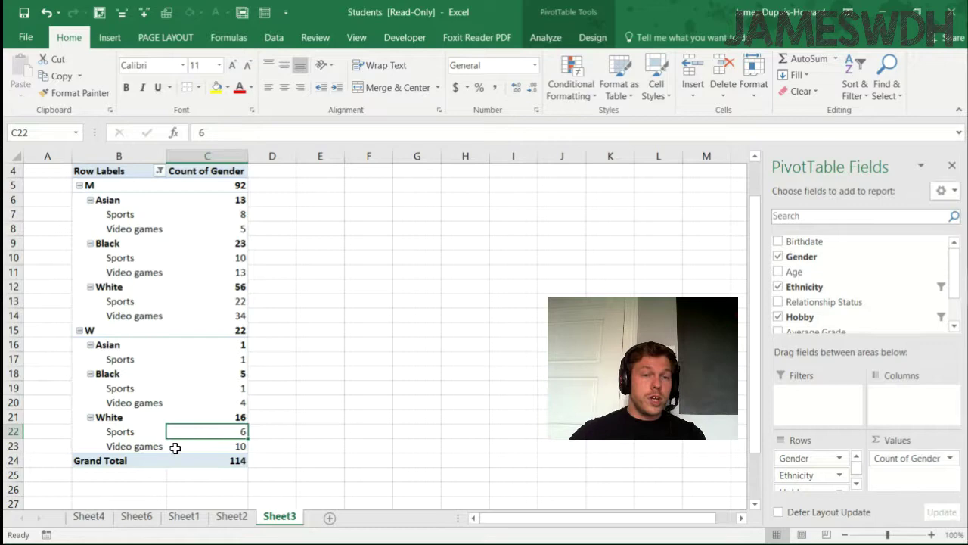
left_click(151, 445)
left_click(212, 446)
left_click_drag(214, 431, 145, 442)
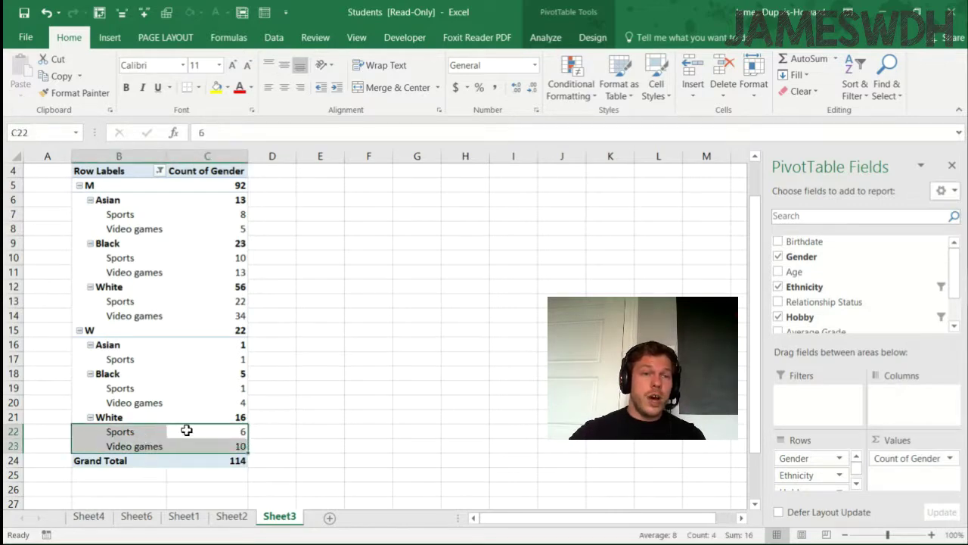
- Add Gender to the Values area a second time and compare the two count columns
scroll(159, 271, "up", 1)
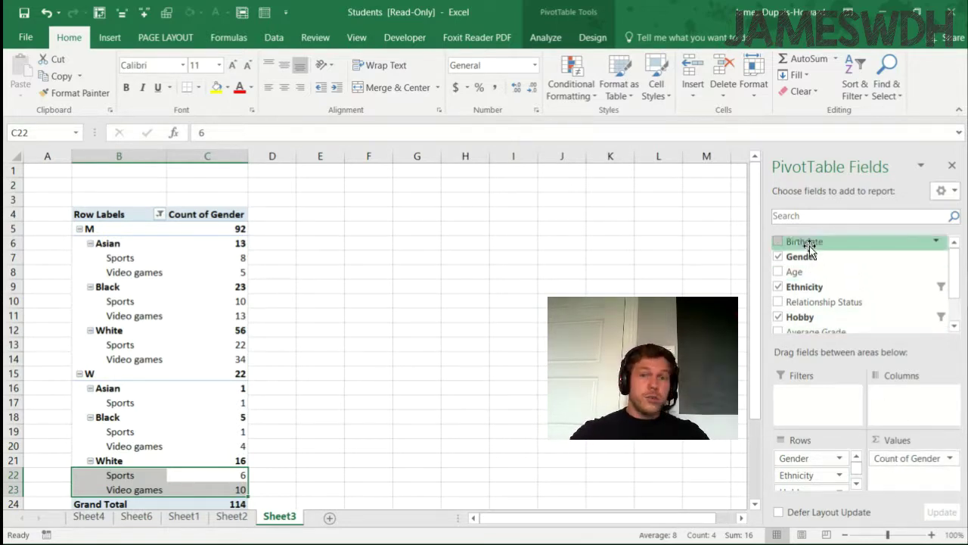
left_click_drag(817, 257, 906, 473)
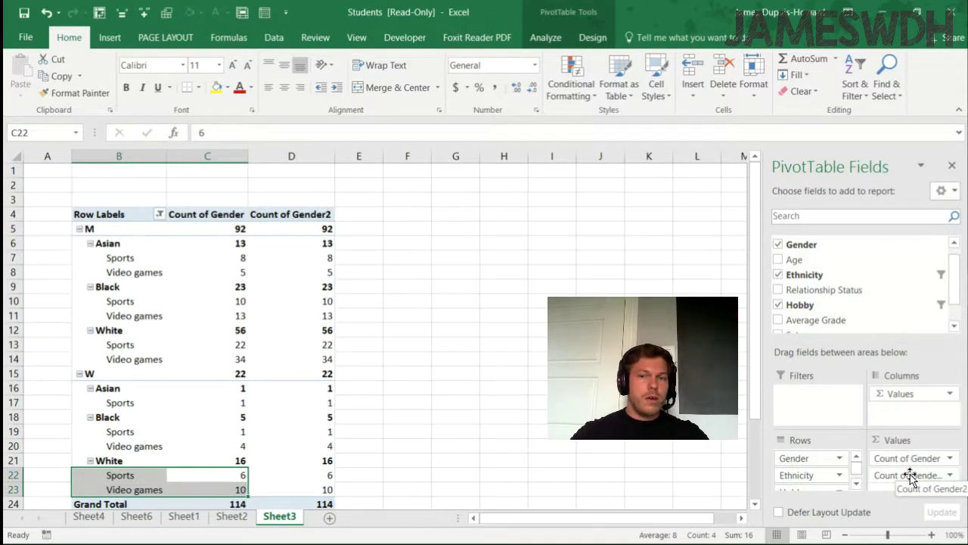
left_click(298, 219)
left_click(250, 212)
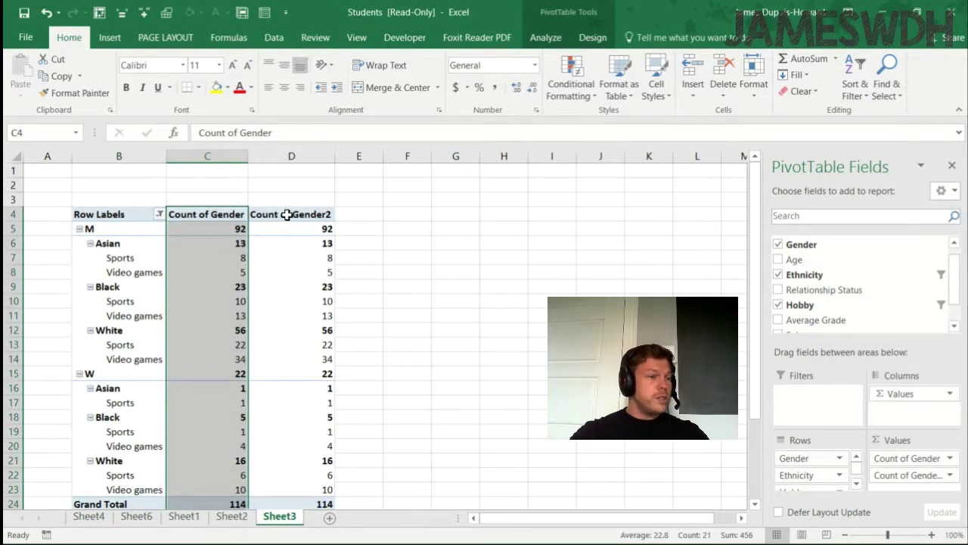
- Set the number format of the Count of Gender2 value field to Percentage with 0 decimal places
left_click(286, 215)
double_click(287, 215)
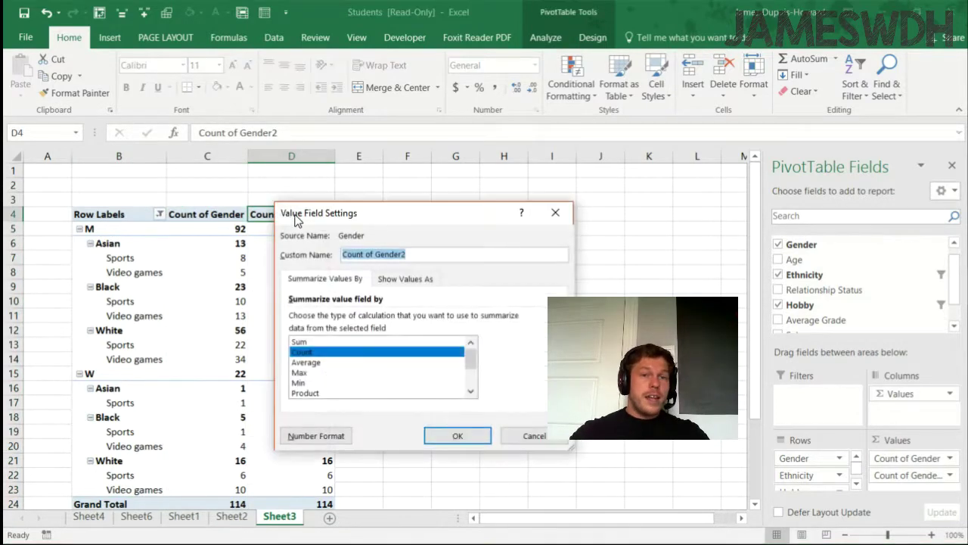
left_click_drag(299, 199, 266, 207)
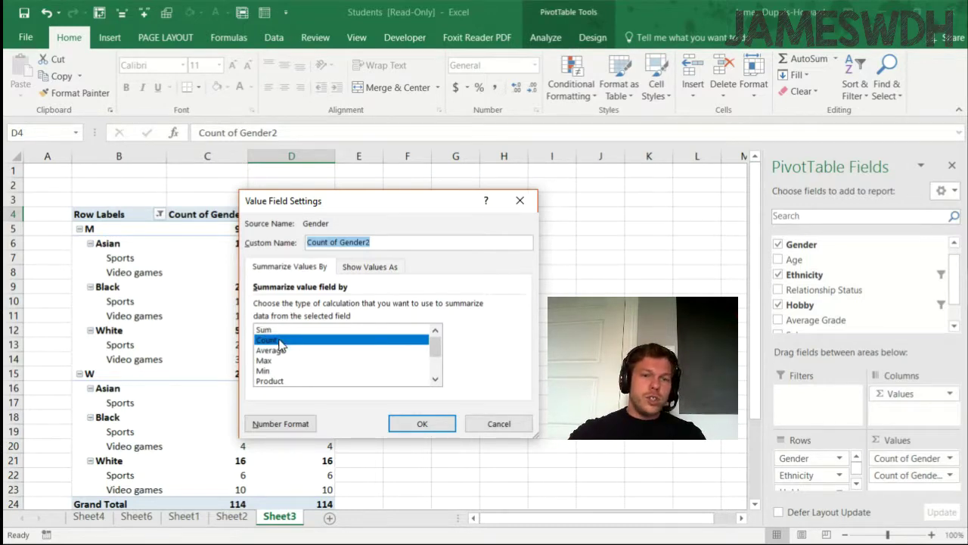
mouse_move(433, 346)
left_mouse_down()
mouse_move(434, 366)
mouse_move(432, 341)
left_mouse_up()
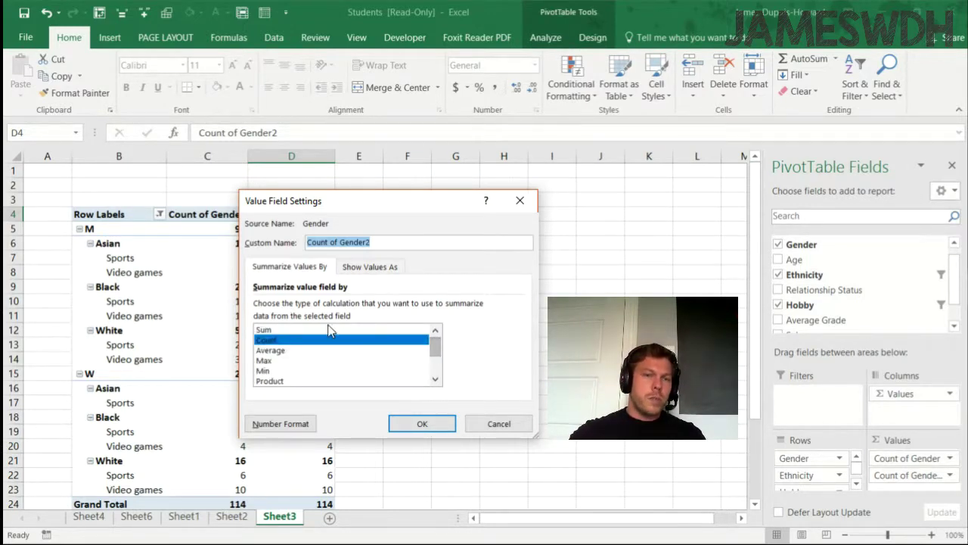
left_click(278, 425)
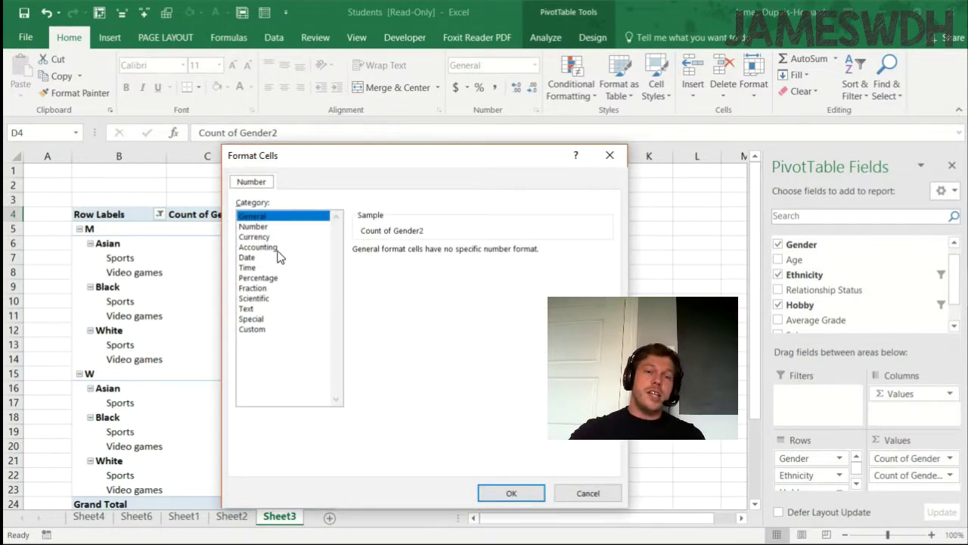
left_click(269, 278)
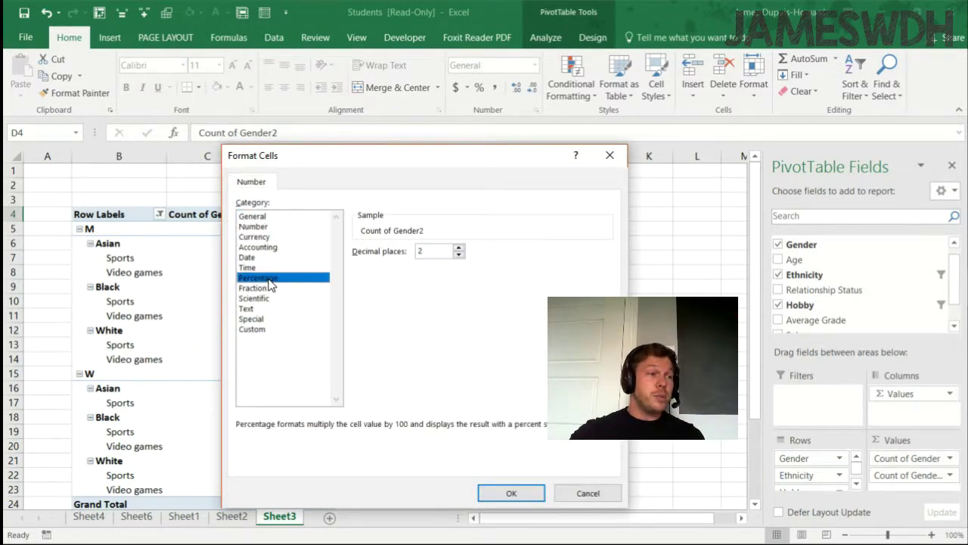
left_click(462, 255)
left_click(461, 256)
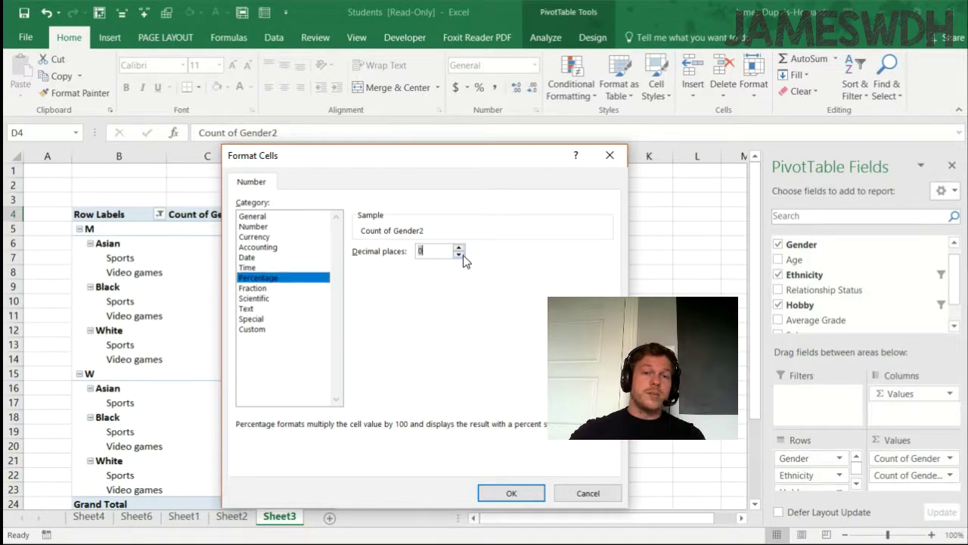
left_click(505, 493)
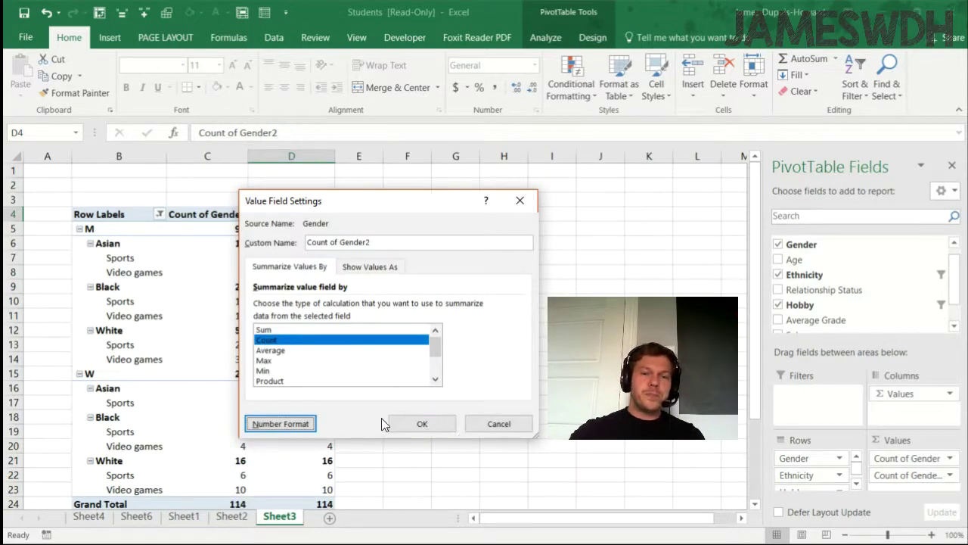
- Show the Count of Gender2 values as % of Parent Row Total and apply the field settings
left_click(371, 267)
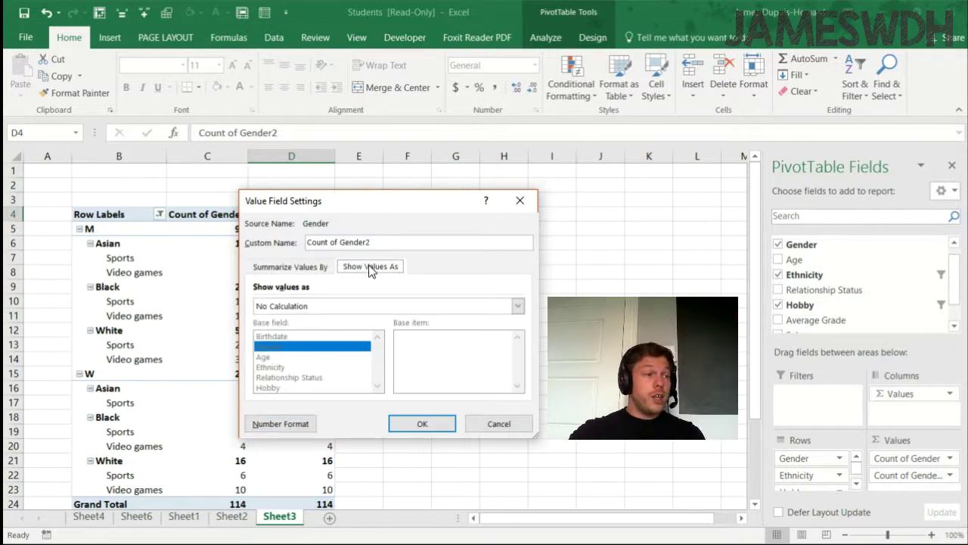
left_click(376, 307)
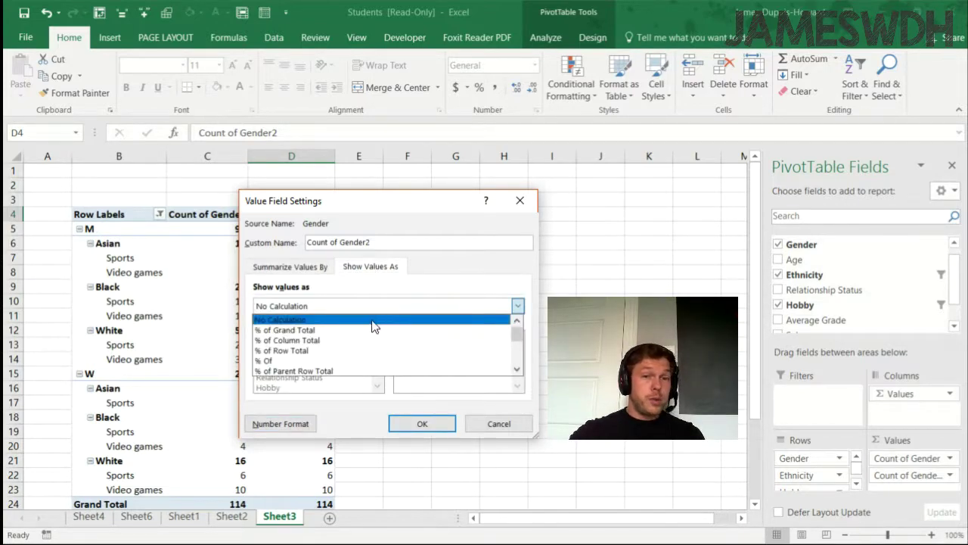
left_click(336, 372)
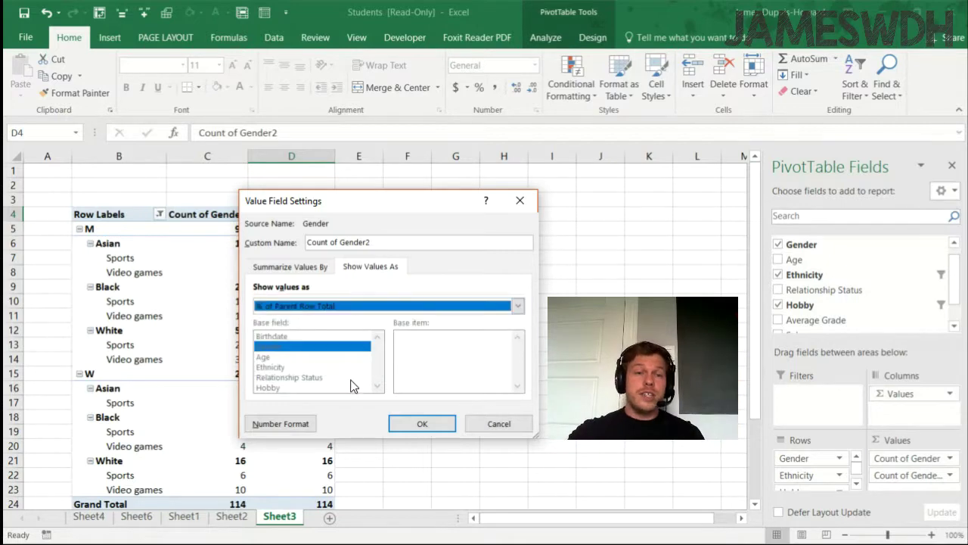
left_click(409, 424)
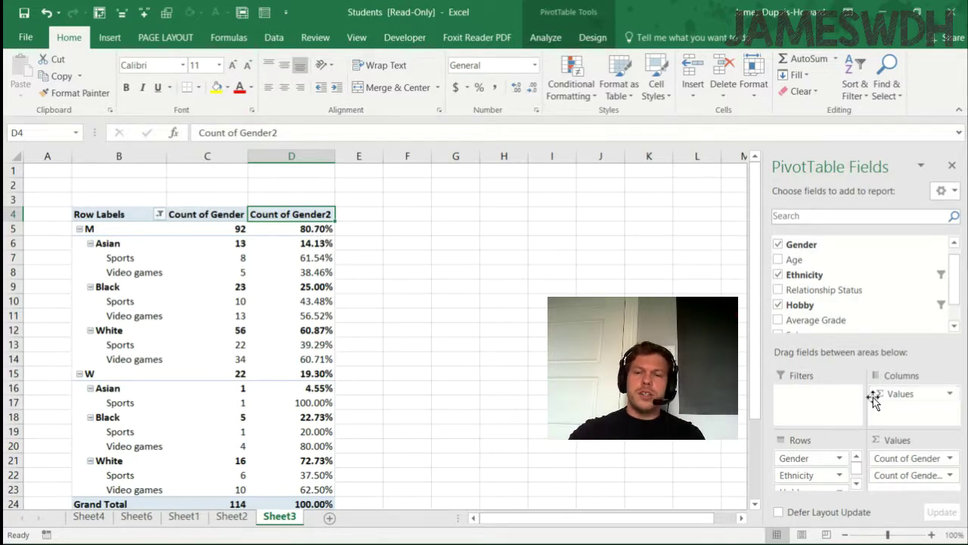
- Format the parent-row percentages in Count of Gender2 as Percentage with 0 decimal places
double_click(304, 215)
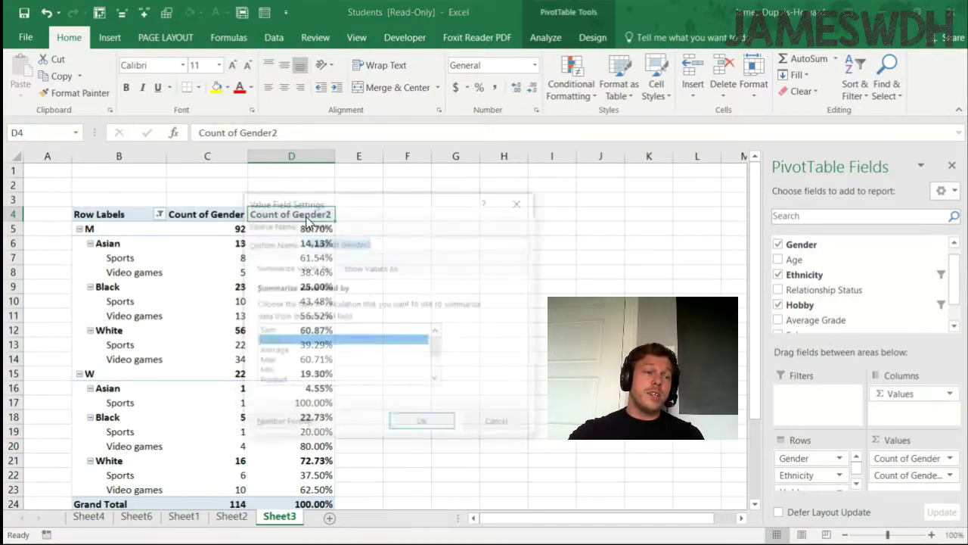
left_click(300, 424)
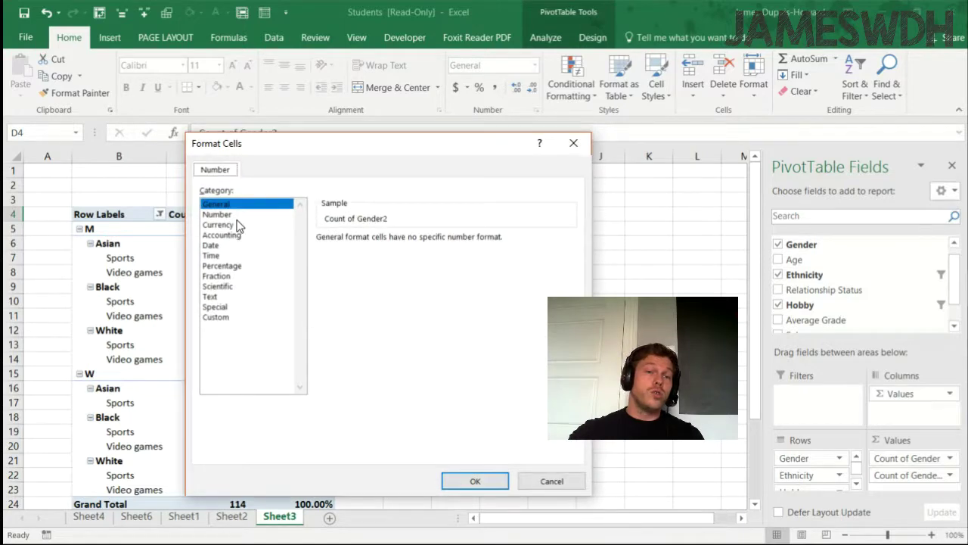
left_click(233, 265)
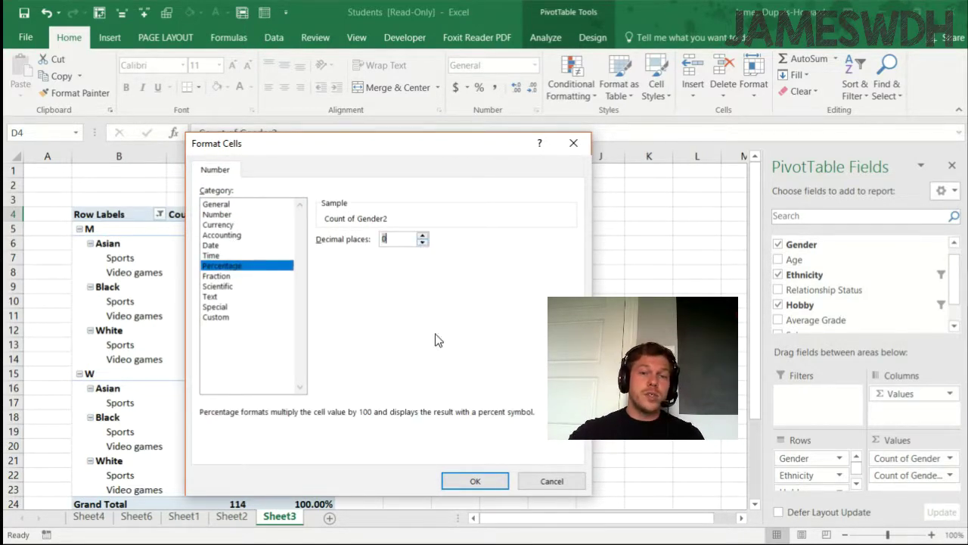
left_click(475, 485)
left_click(435, 424)
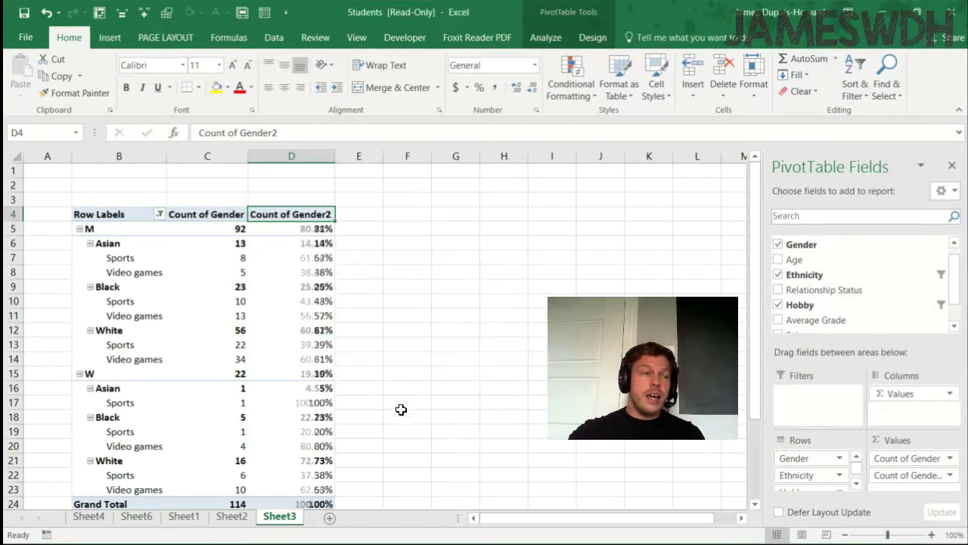
- Compare the percentages of M and W, and of the ethnicities and hobbies within each gender
left_click(319, 229)
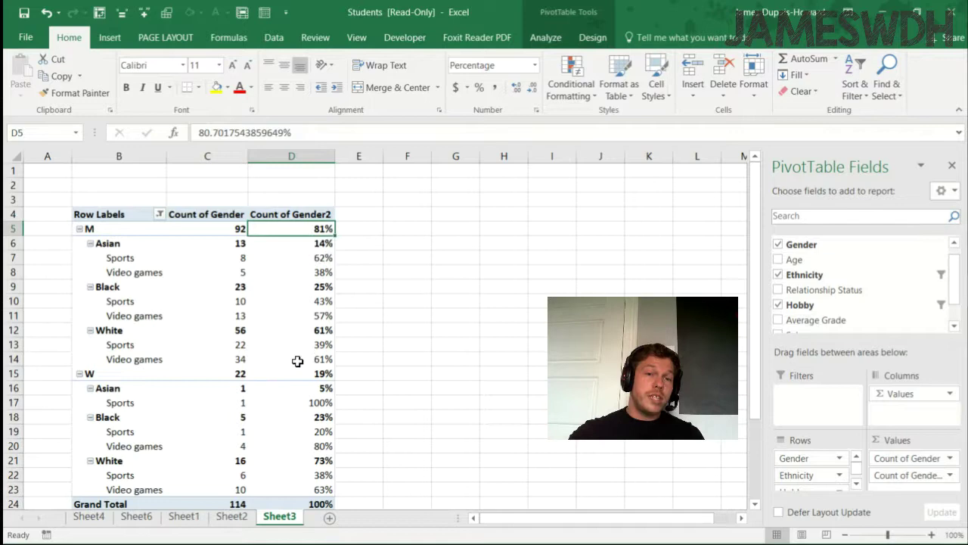
mouse_move(297, 394)
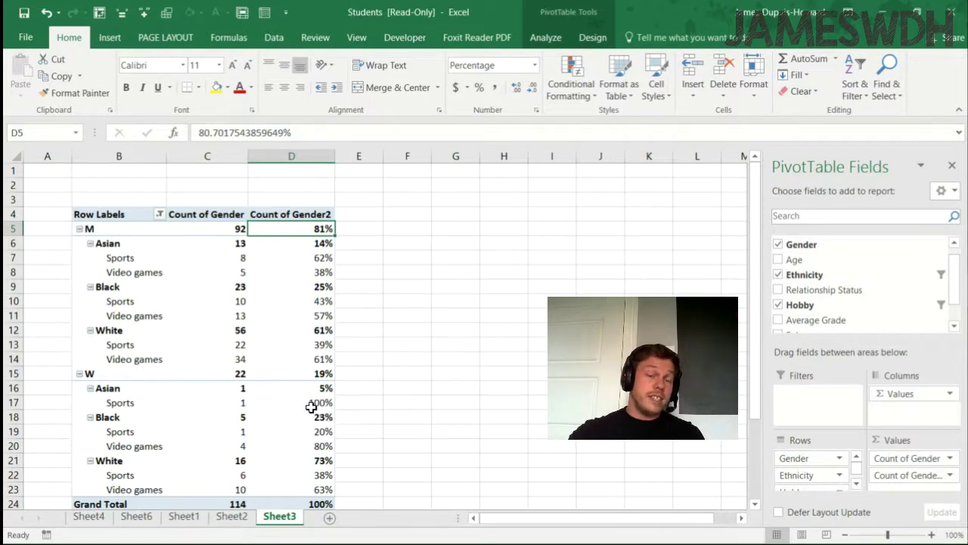
left_click(318, 373)
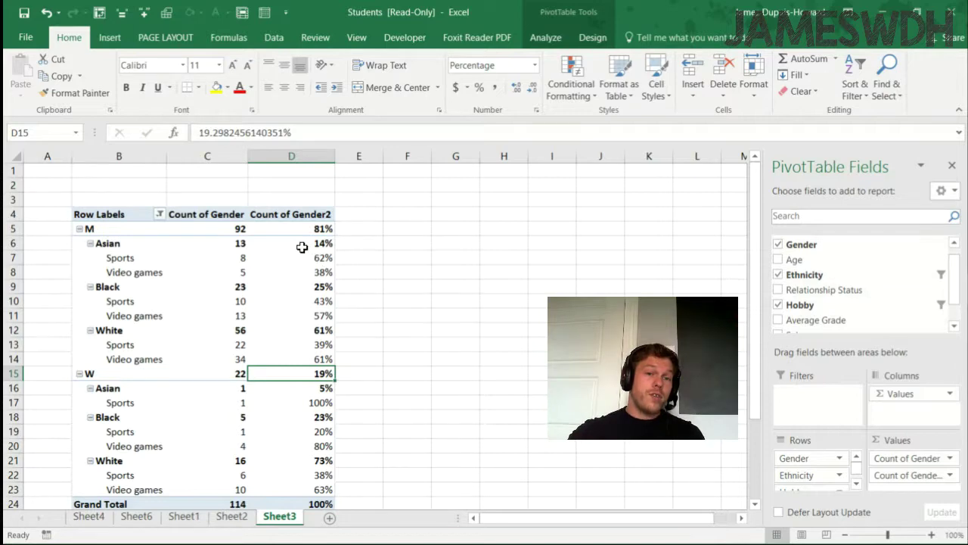
mouse_move(294, 252)
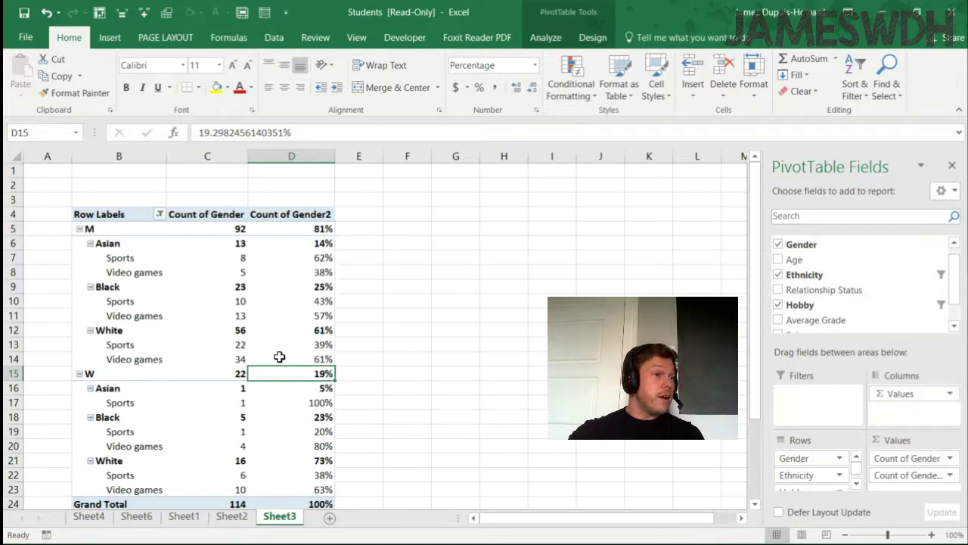
mouse_move(277, 335)
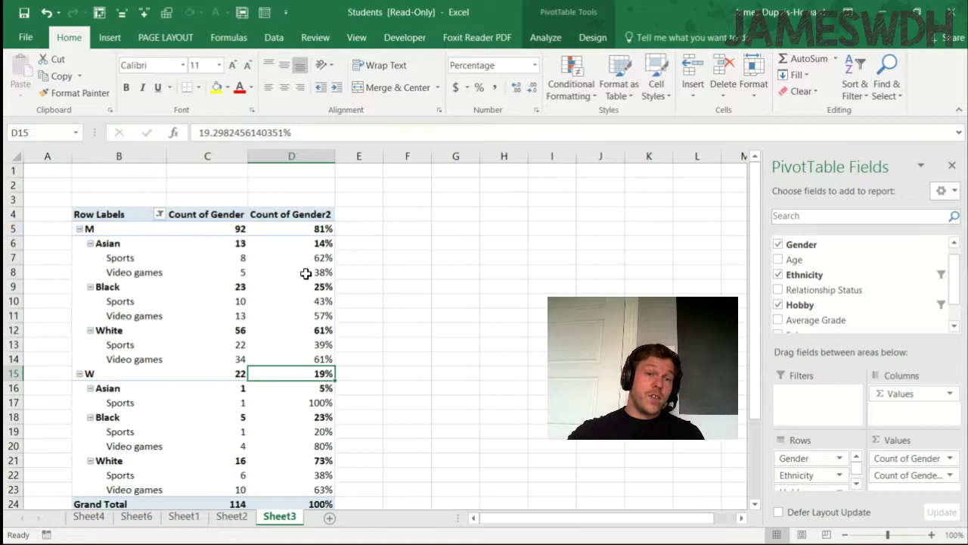
mouse_move(193, 249)
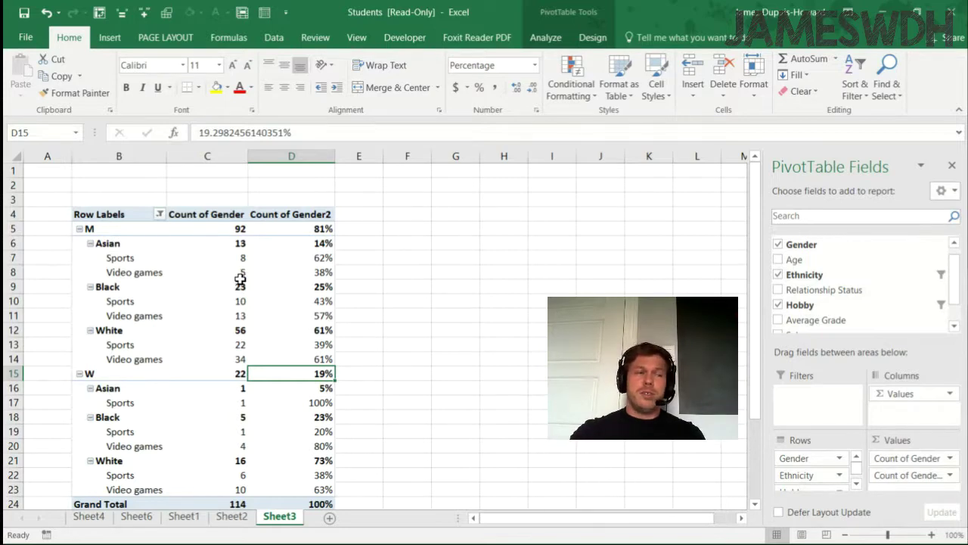
mouse_move(236, 283)
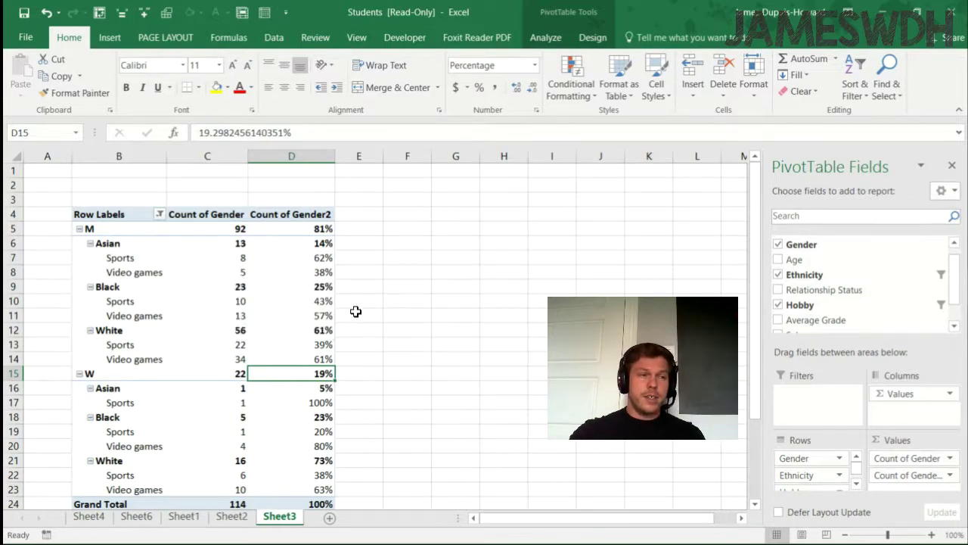
- Add Average Grade to the PivotTable values, summarize it by Average and give it the custom name Av. Grade
scroll(819, 298, "down", 1)
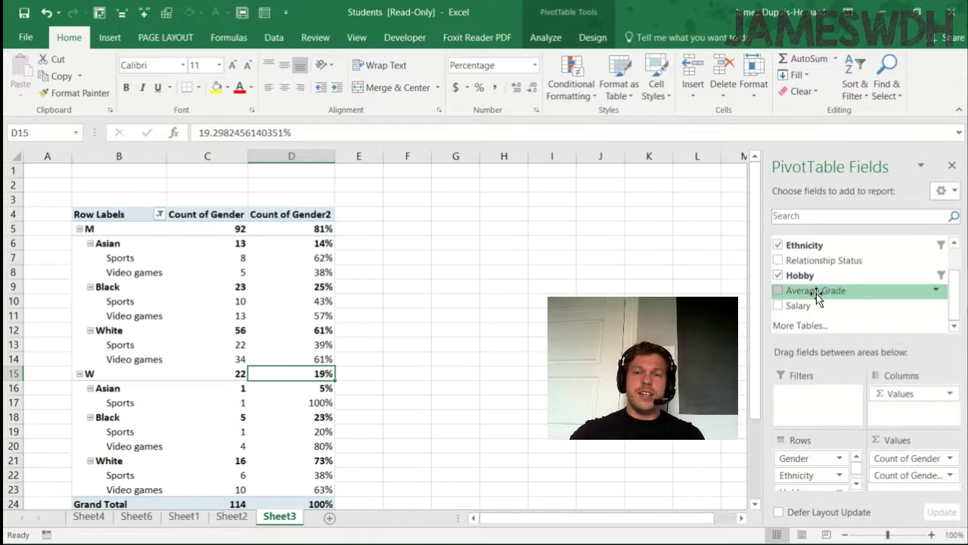
left_click(824, 293)
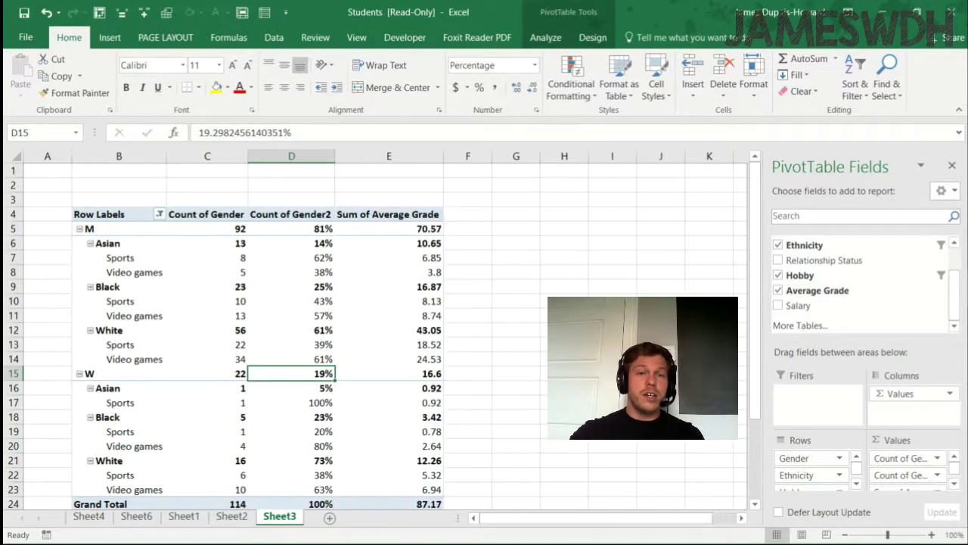
left_click(390, 215)
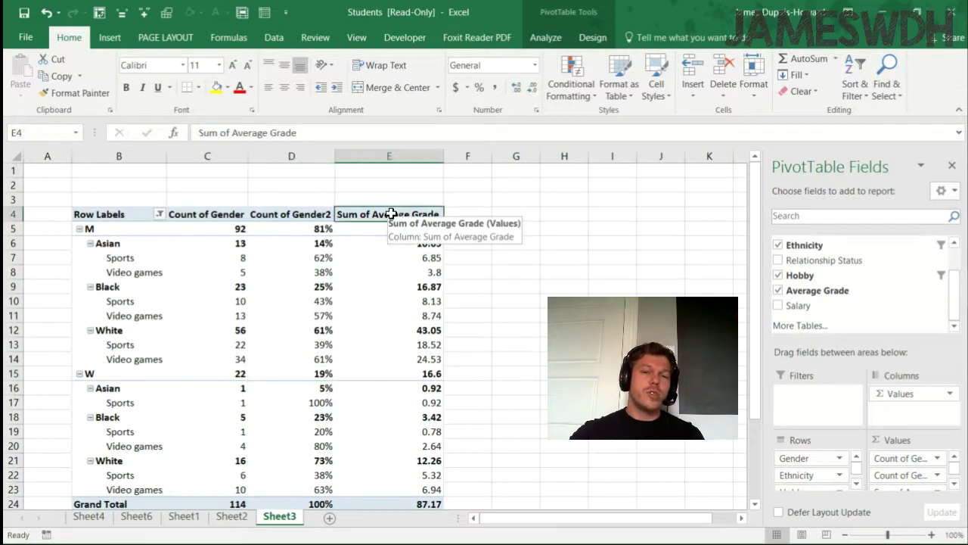
double_click(390, 215)
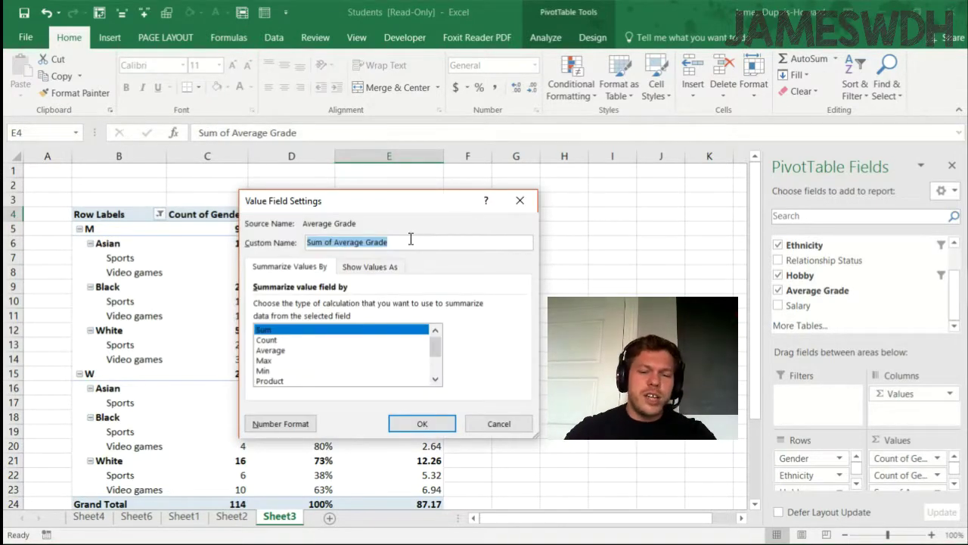
type("Av.")
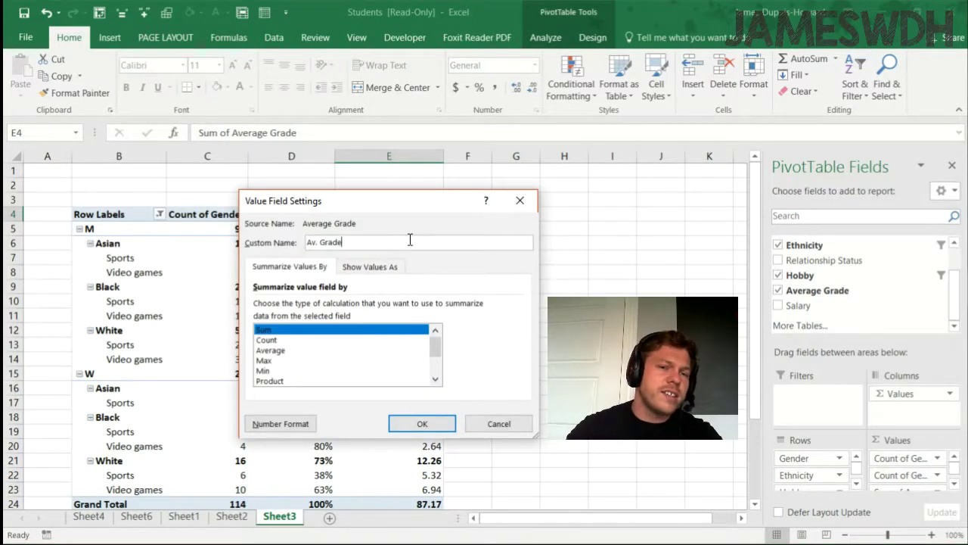
left_click(375, 351)
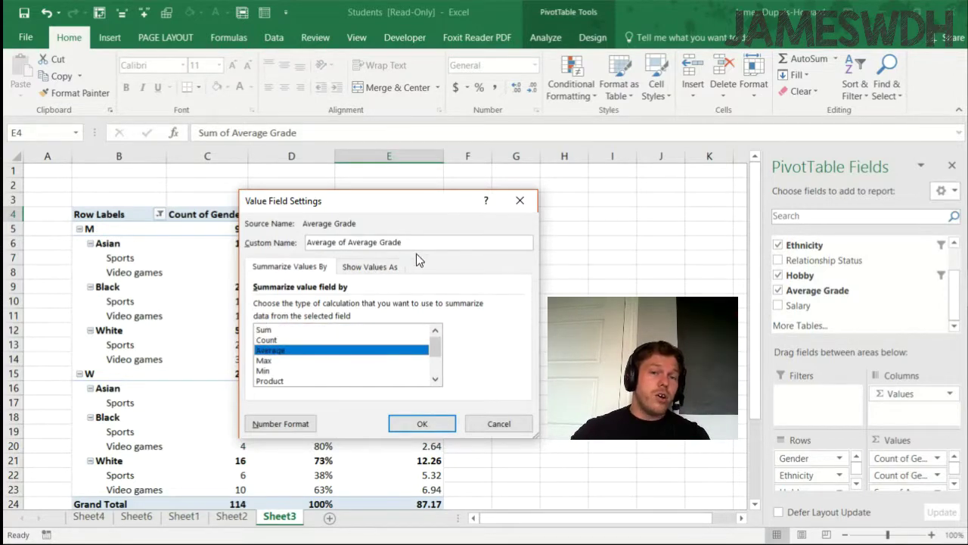
left_click_drag(399, 242, 220, 238)
key("BackSpace")
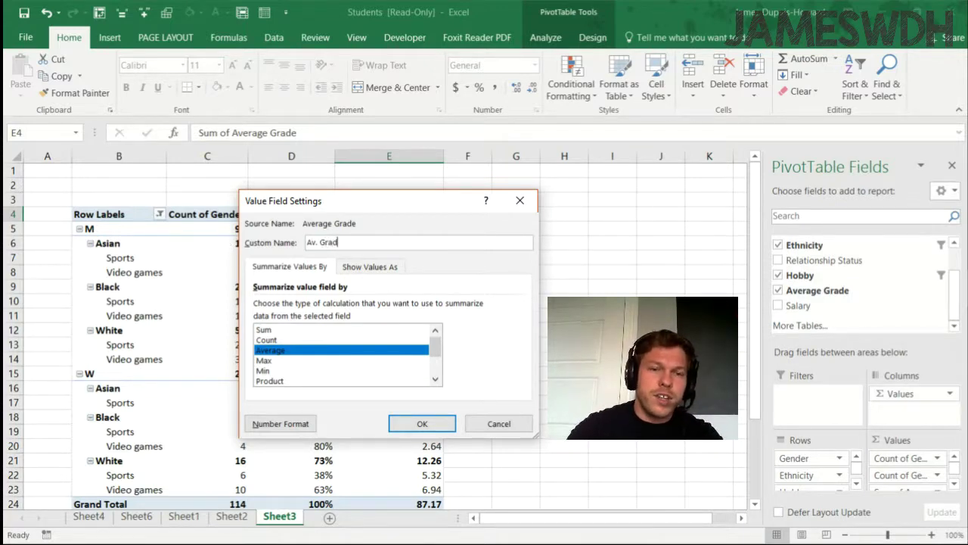
- Format the Av. Grade field as Percentage with 0 decimal places and check the averages for M and its Asian subgroup
left_click(284, 426)
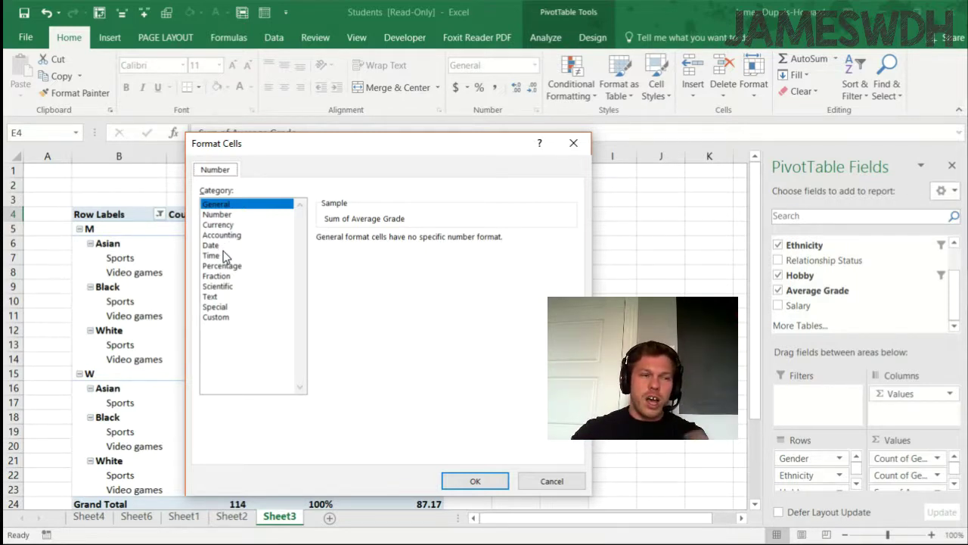
left_click(227, 267)
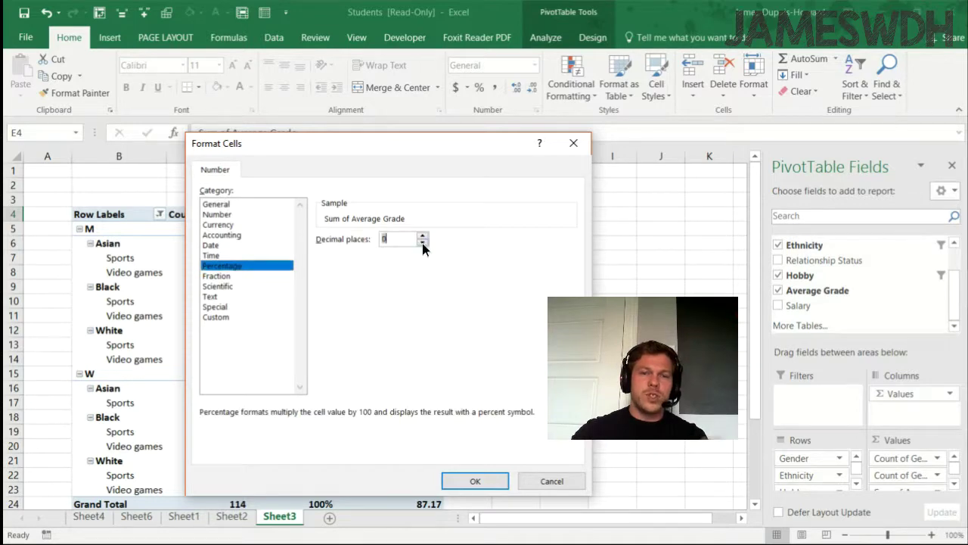
left_click(480, 484)
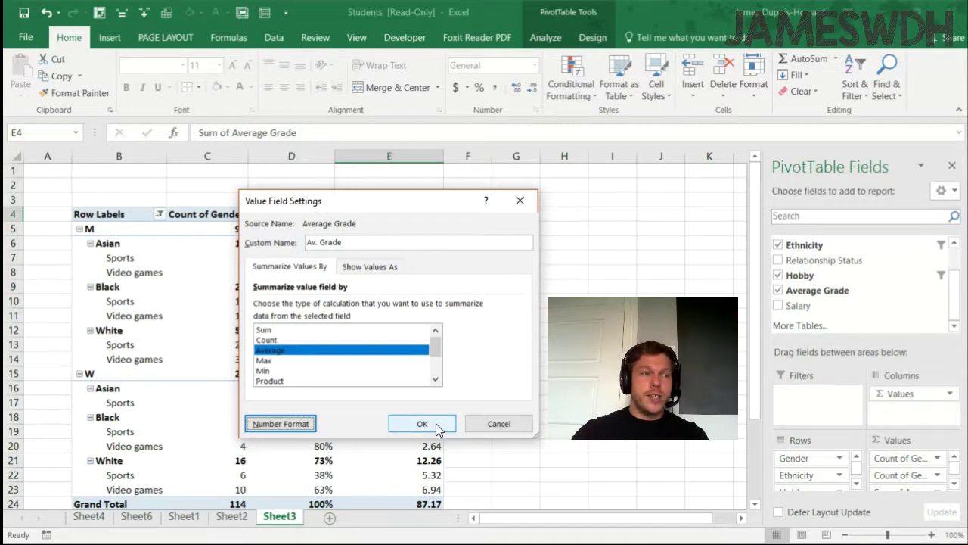
left_click(423, 424)
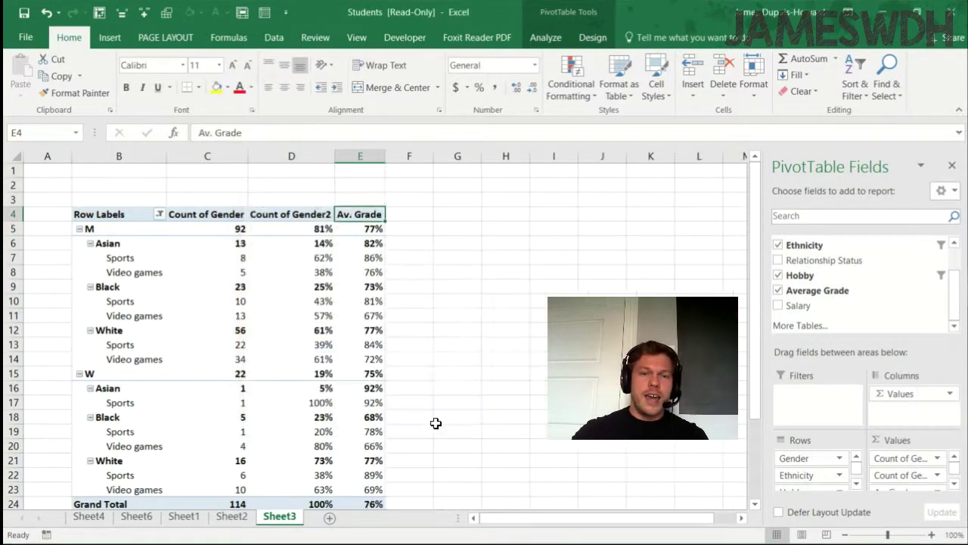
left_click(370, 229)
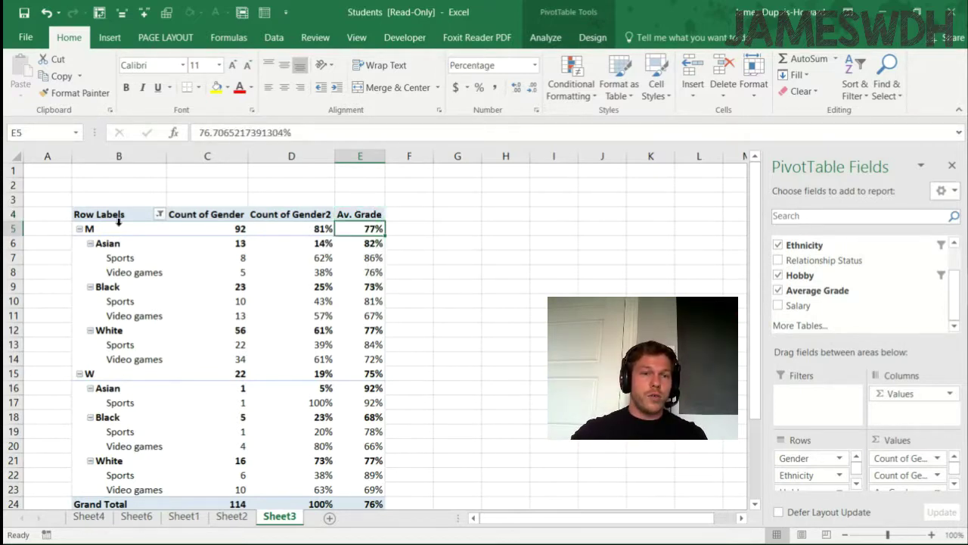
left_click(374, 246)
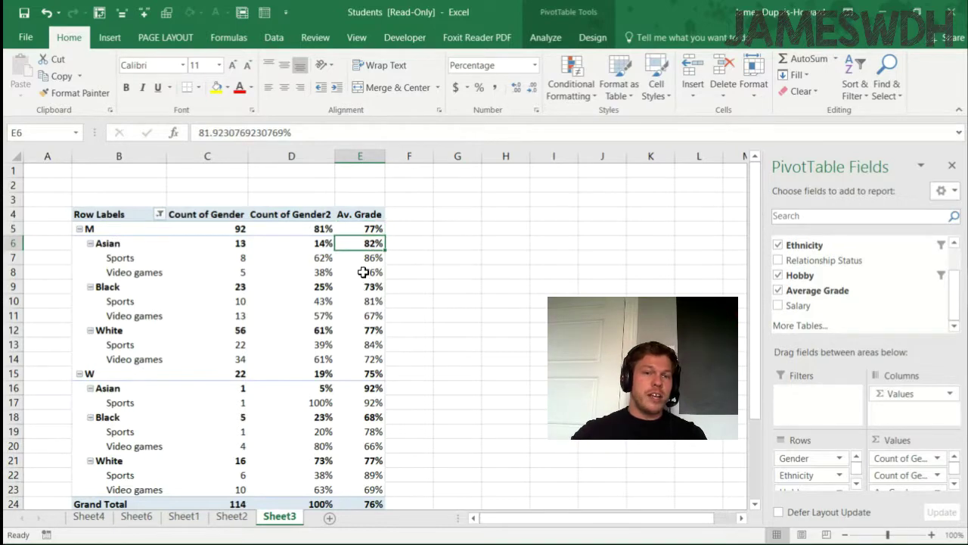
- Compare the Av. Grade values of Sports and Video games within each ethnicity for both M and W
left_click(366, 260)
left_click(367, 274)
left_click(373, 302)
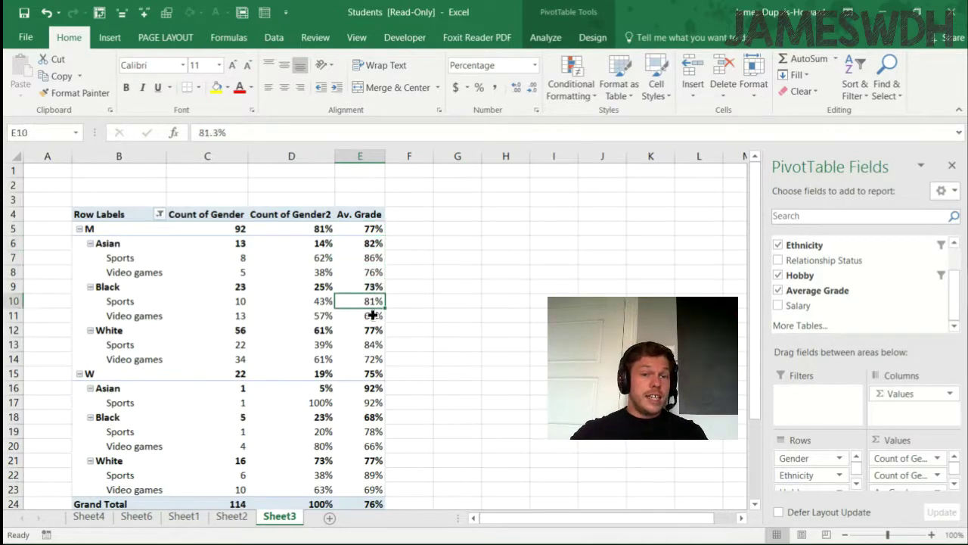
left_click(371, 316)
left_click(371, 358)
left_click(373, 403)
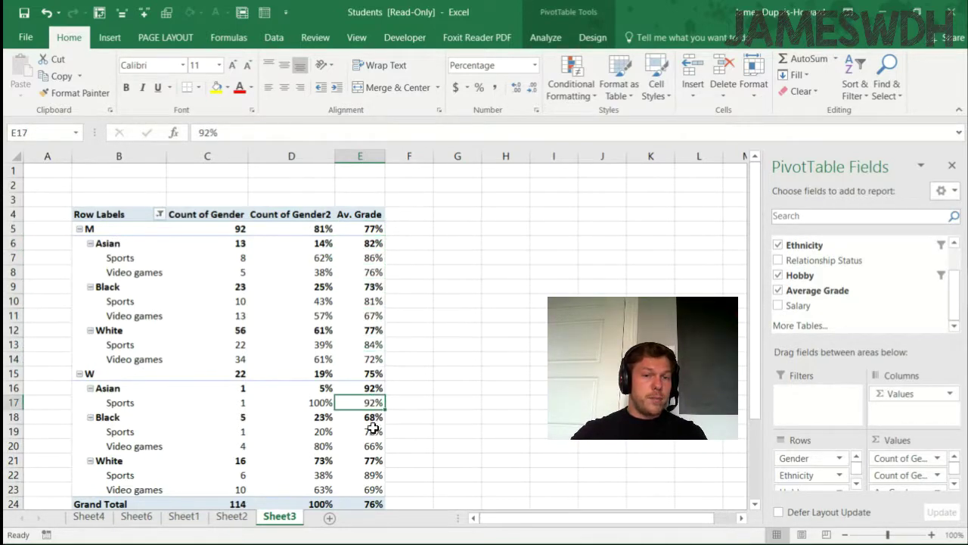
left_click(372, 417)
left_click(371, 431)
left_click(369, 445)
left_click(372, 475)
left_click(373, 490)
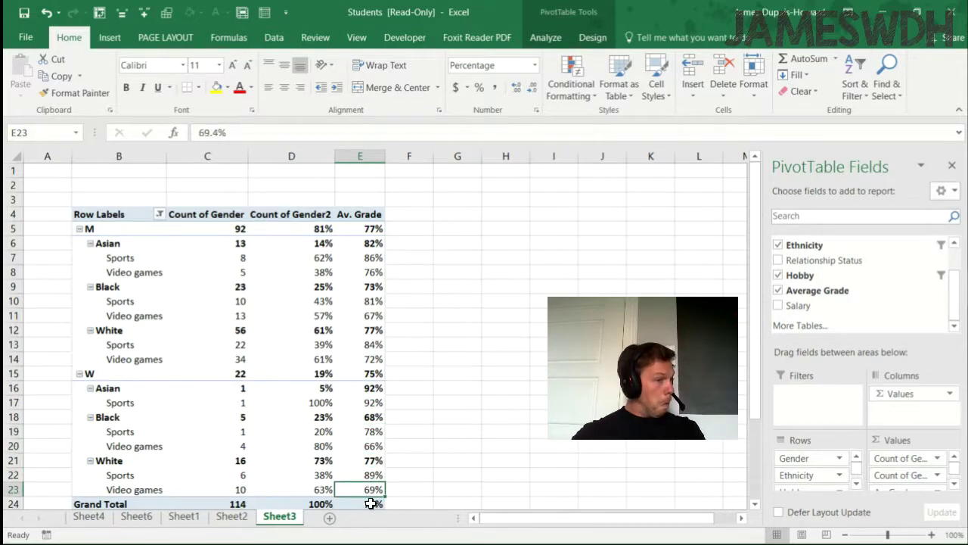
left_click(371, 270)
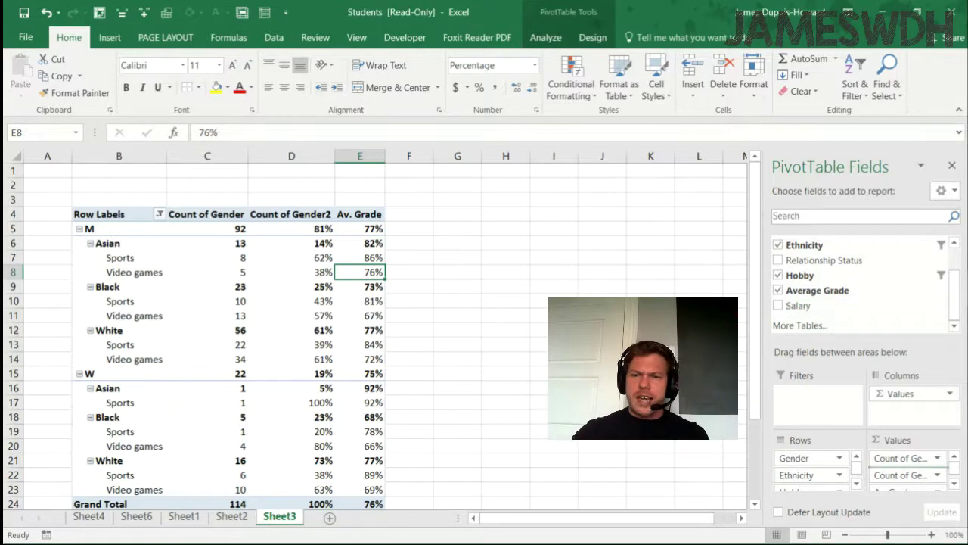
- Add Salary to the PivotTable values and remove Count of Gender, with Av. Grade placed ahead of Count of Gender2
scroll(905, 473, "down", 1)
left_click_drag(798, 305, 904, 484)
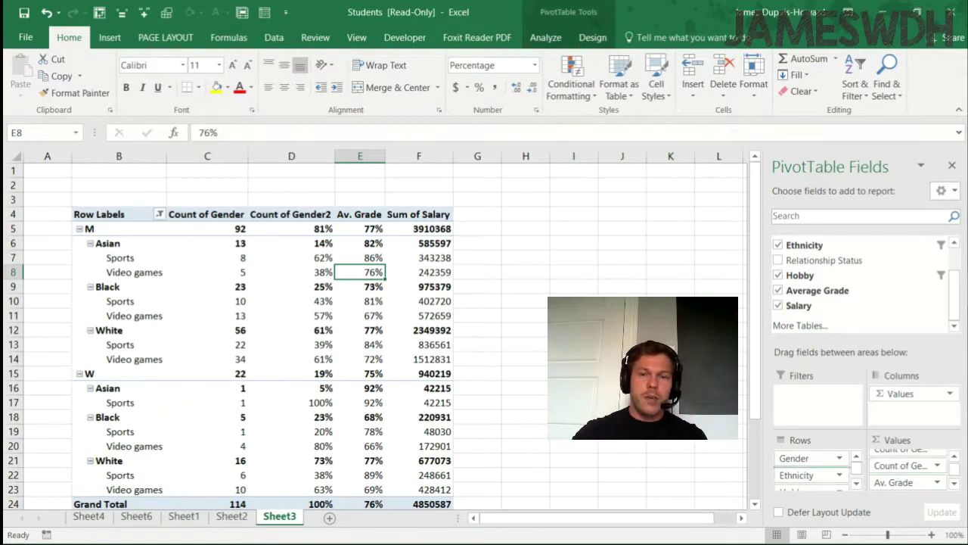
left_click_drag(894, 482, 908, 468)
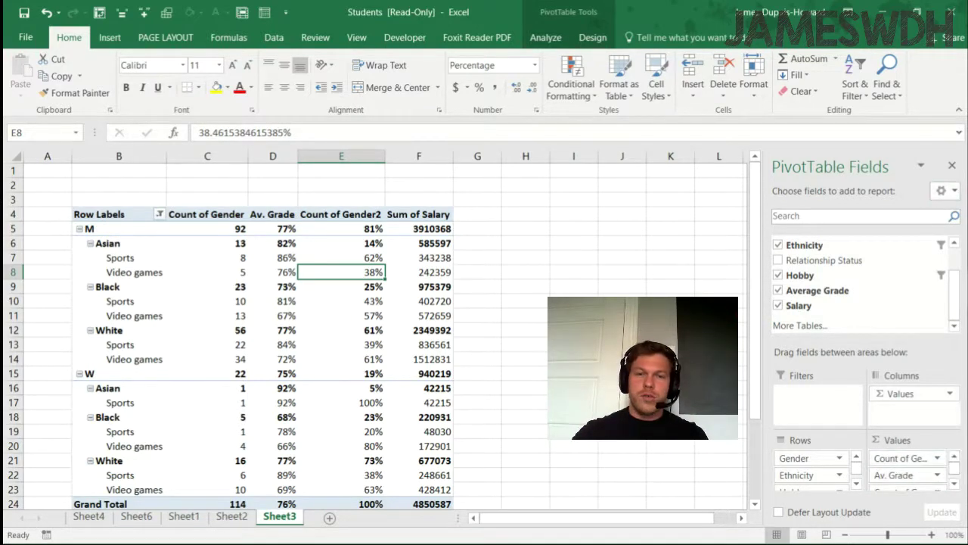
left_click_drag(904, 457, 355, 241)
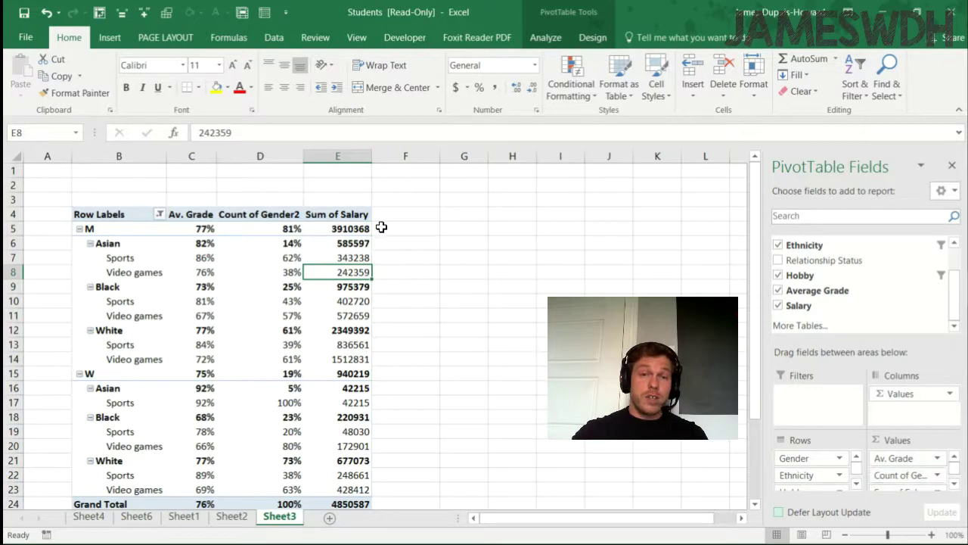
- Review the calculation types for the Salary value field and summarize it by Average
double_click(330, 216)
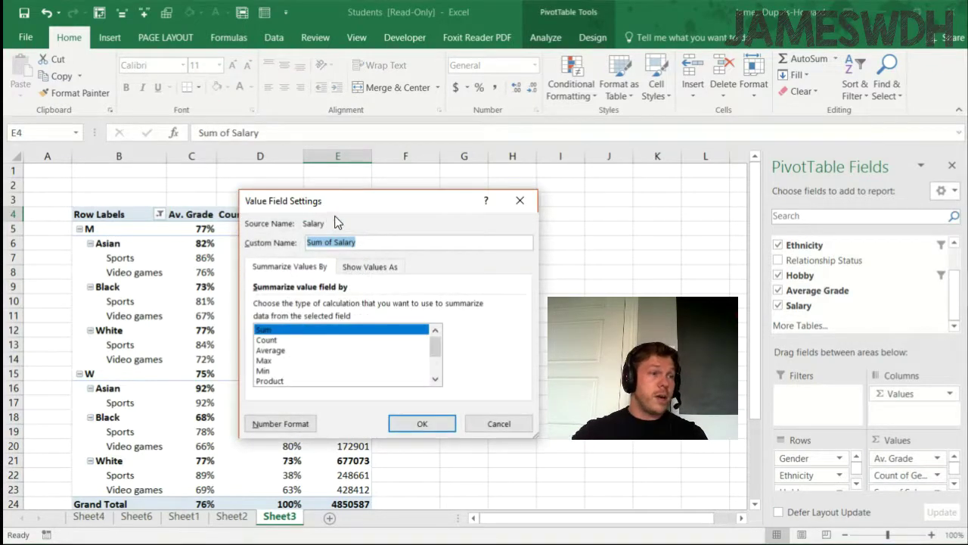
left_click_drag(435, 347, 435, 364)
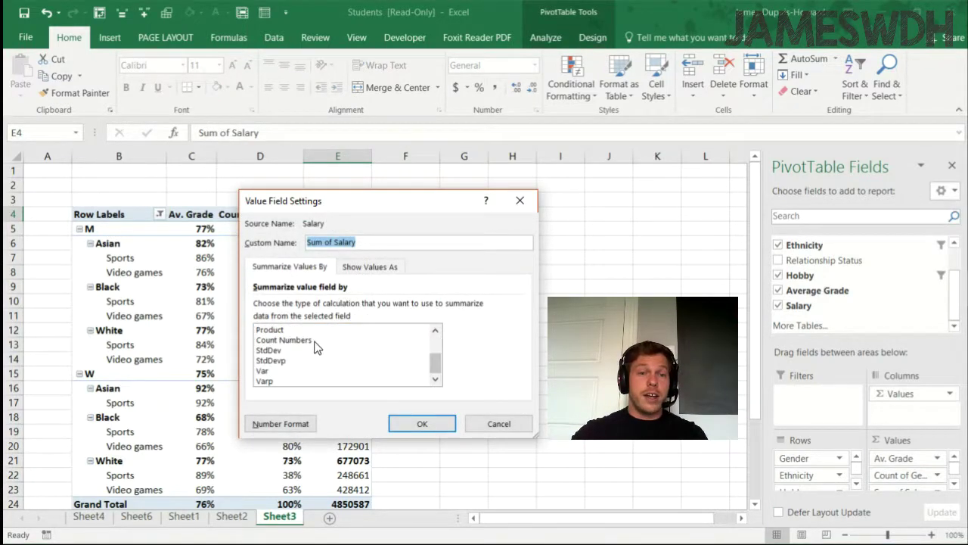
scroll(431, 365, "up", 2)
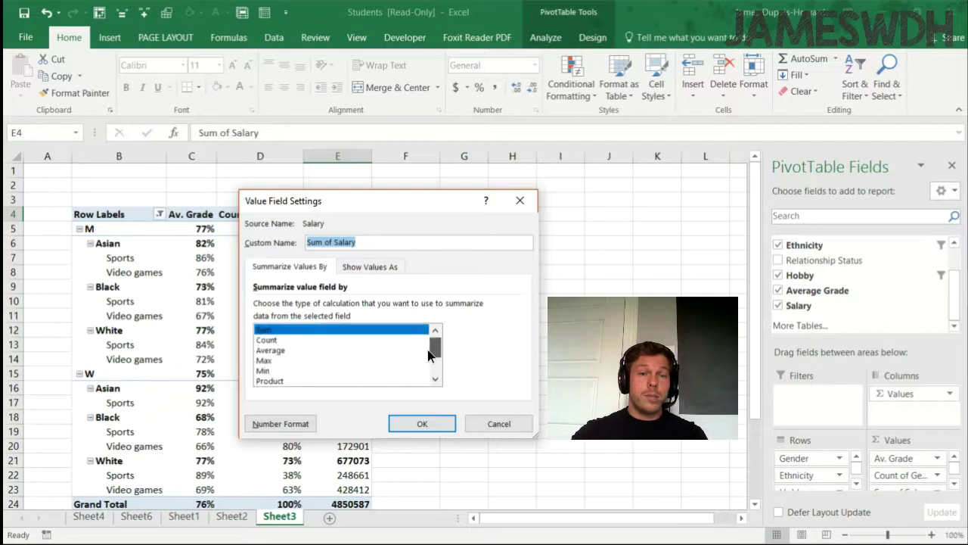
scroll(428, 364, "down", 1)
scroll(428, 365, "up", 1)
left_click(360, 350)
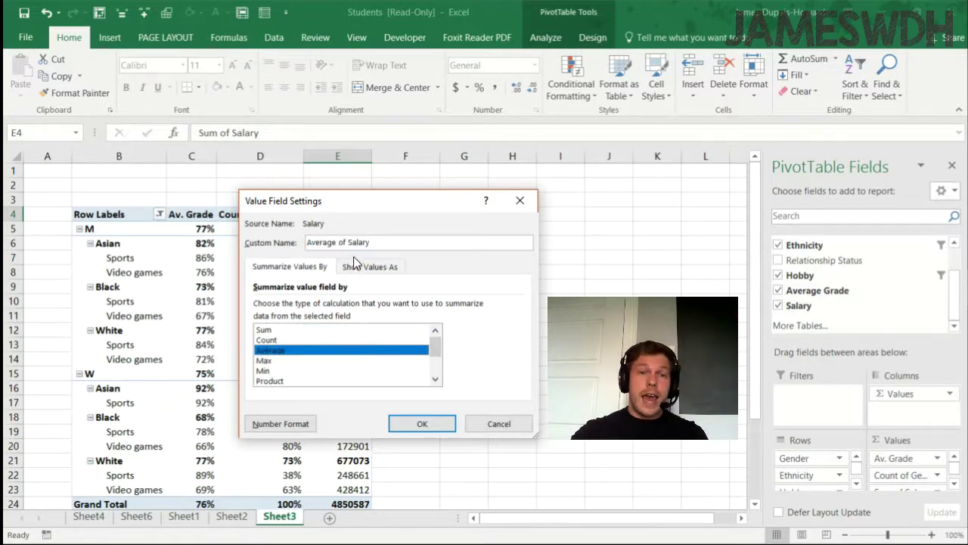
- Format the average salary field as Accounting with 0 decimal places and the $ symbol, and apply the field settings
left_click(281, 424)
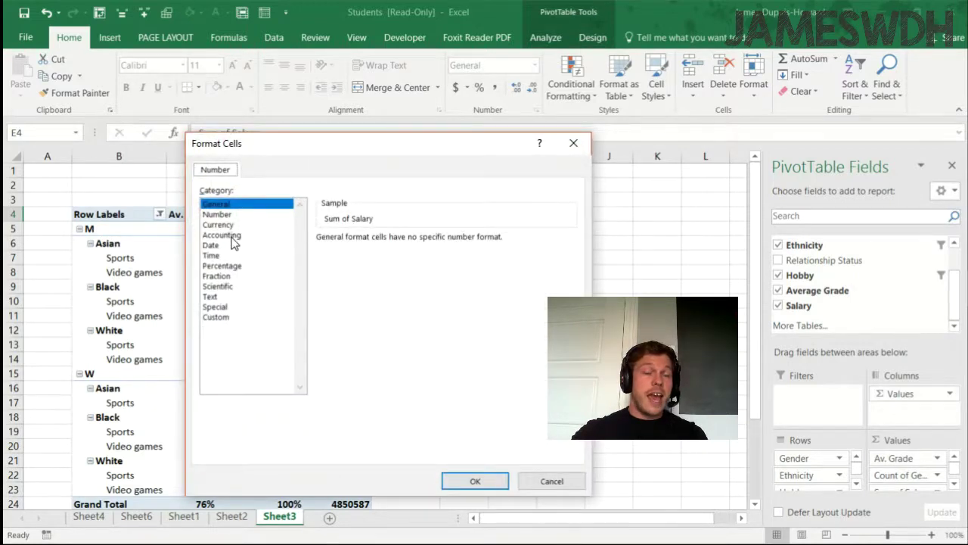
left_click(227, 235)
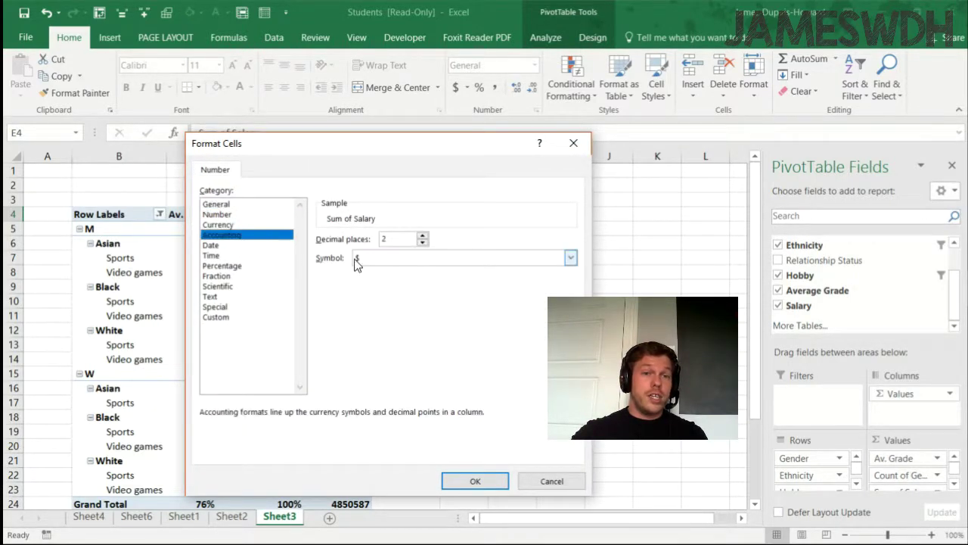
left_click(226, 225)
left_click(425, 242)
left_click(425, 241)
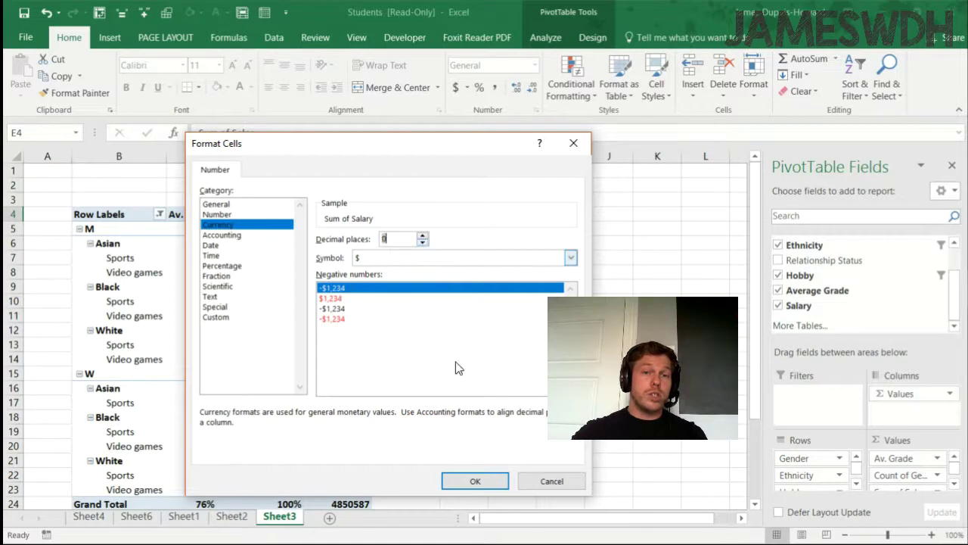
left_click(236, 235)
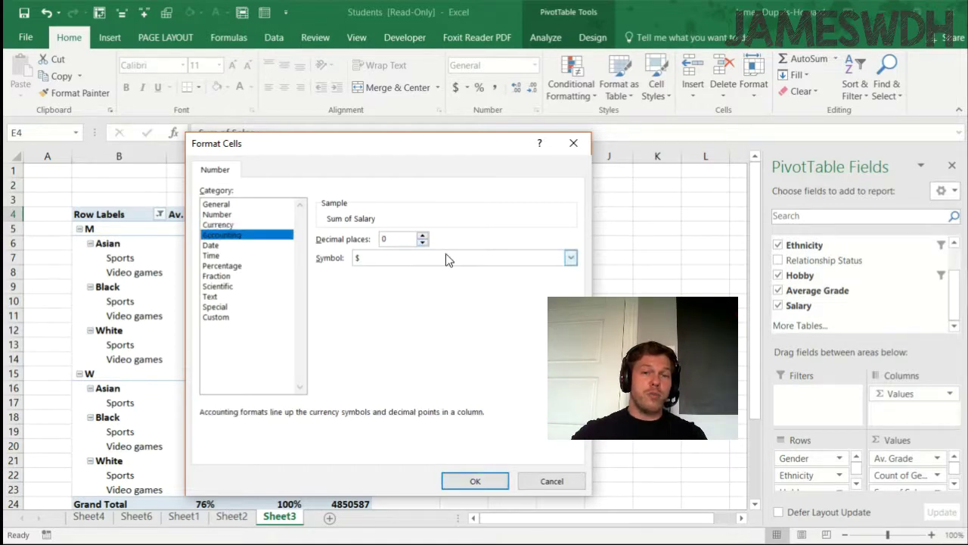
left_click(475, 484)
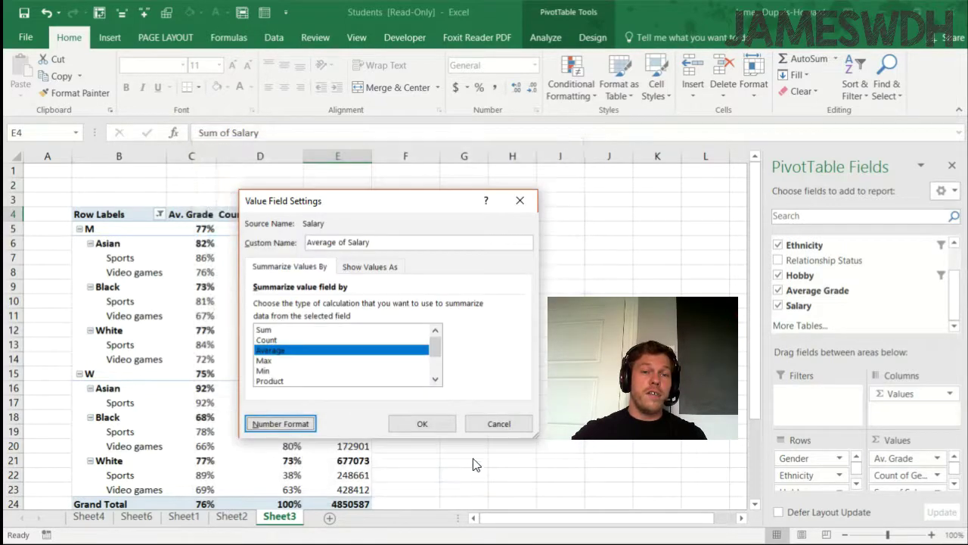
left_click(422, 424)
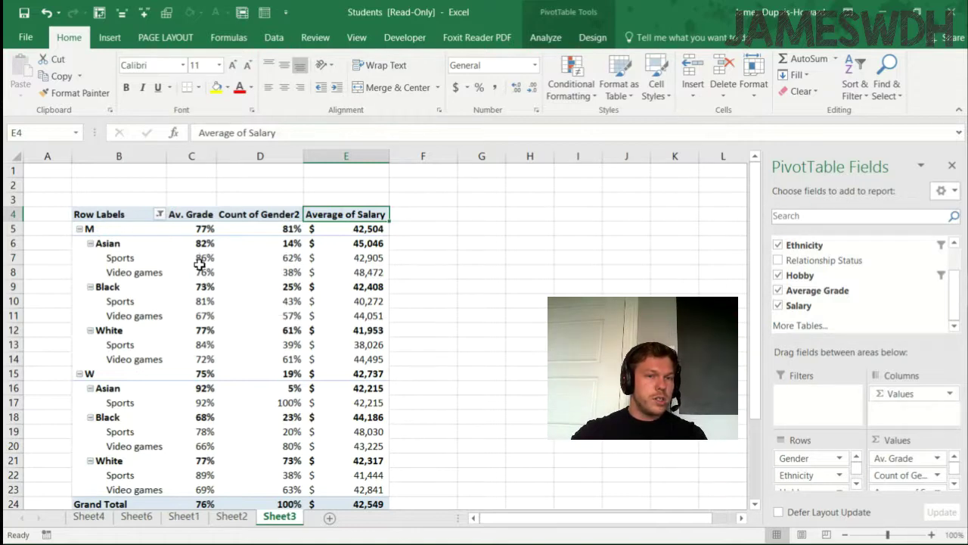
- Move Av. Grade behind Count of Gender2 and compare the grades and salaries of Sports and Video games for M Asian students
left_click(198, 211)
left_click_drag(194, 207, 295, 219)
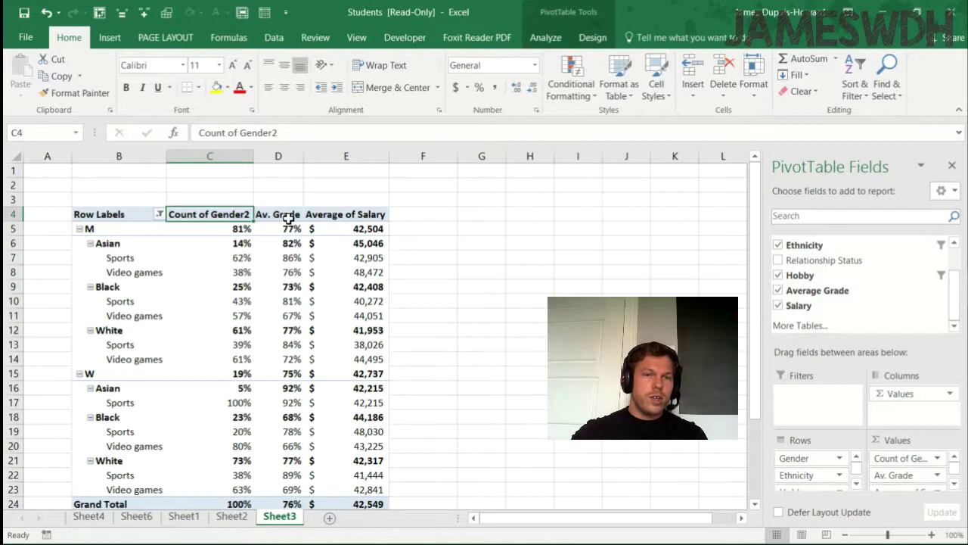
left_click(286, 216)
left_click_drag(287, 258, 284, 271)
left_click_drag(358, 259, 356, 276)
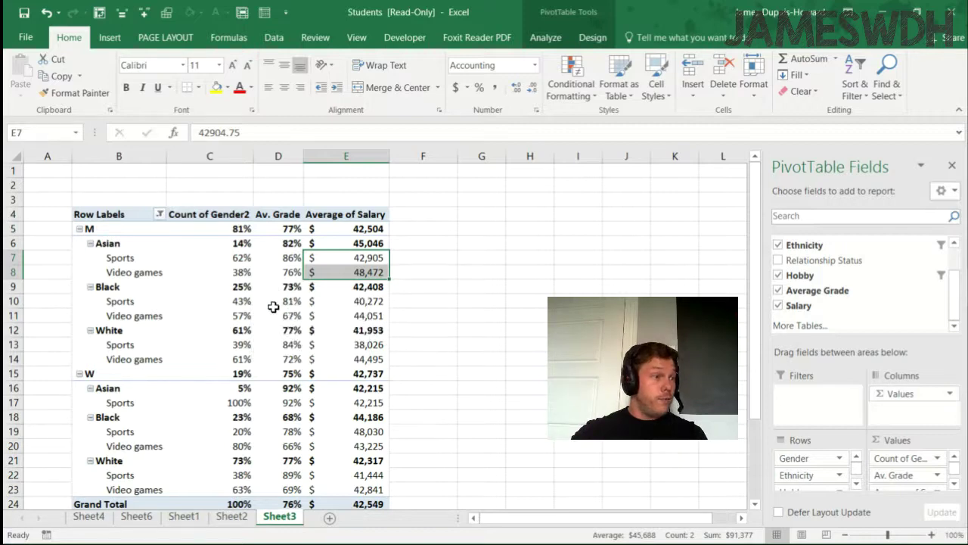
mouse_move(312, 318)
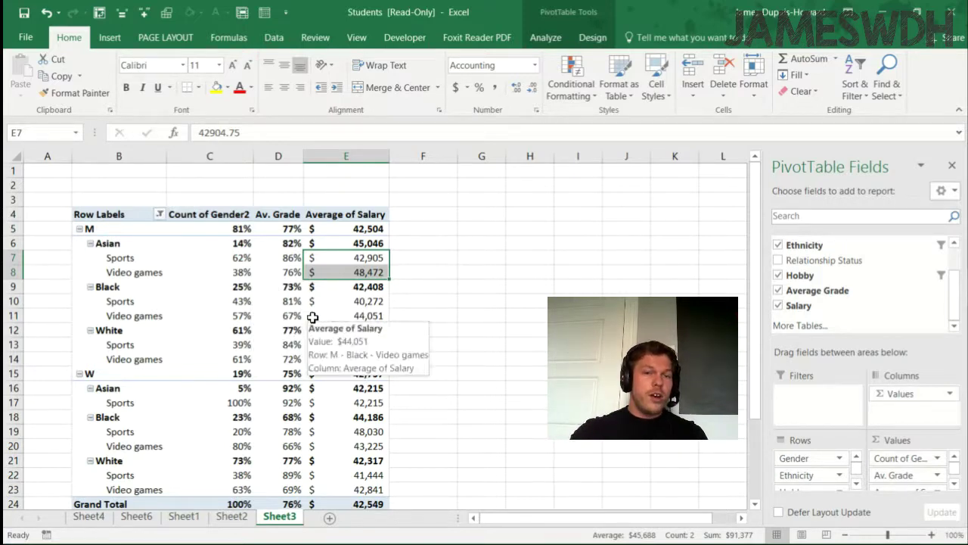